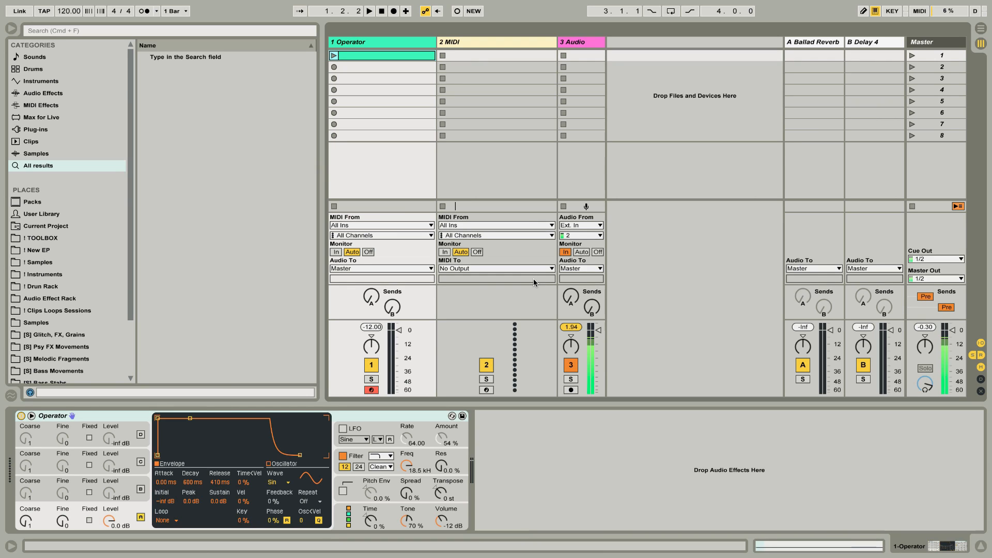
Audition the Operator clip, and freeze and flatten the Operator track to audio.
{"action": "left_click", "coordinate": [334, 56]}
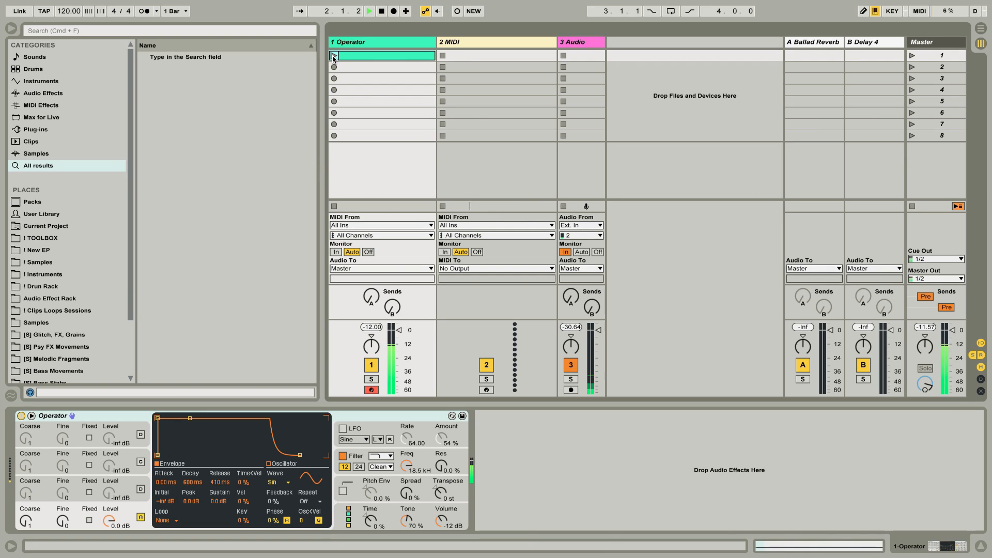
{"action": "right_click", "coordinate": [383, 46]}
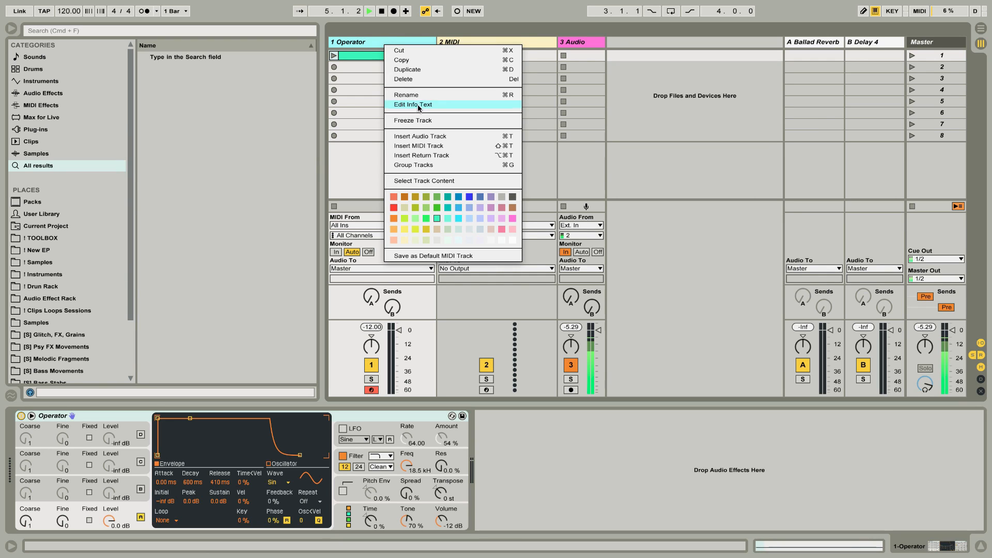
{"action": "left_click", "coordinate": [418, 118]}
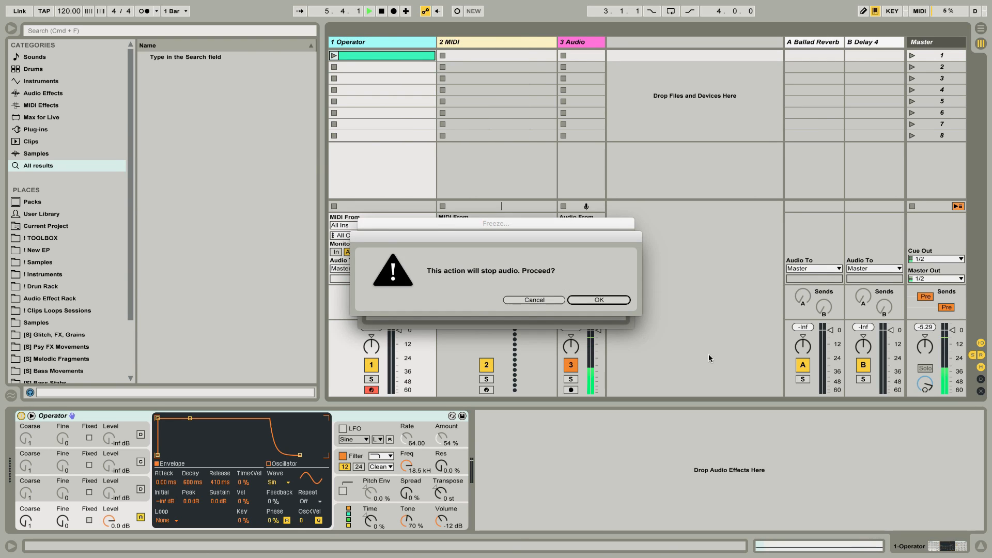
{"action": "left_click", "coordinate": [622, 299]}
{"action": "right_click", "coordinate": [388, 44]}
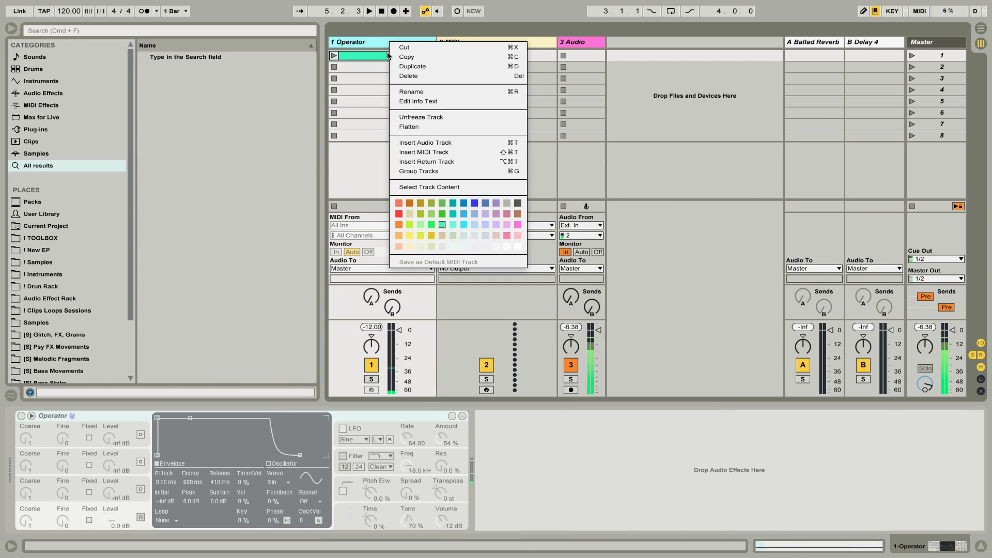
{"action": "left_click", "coordinate": [420, 128]}
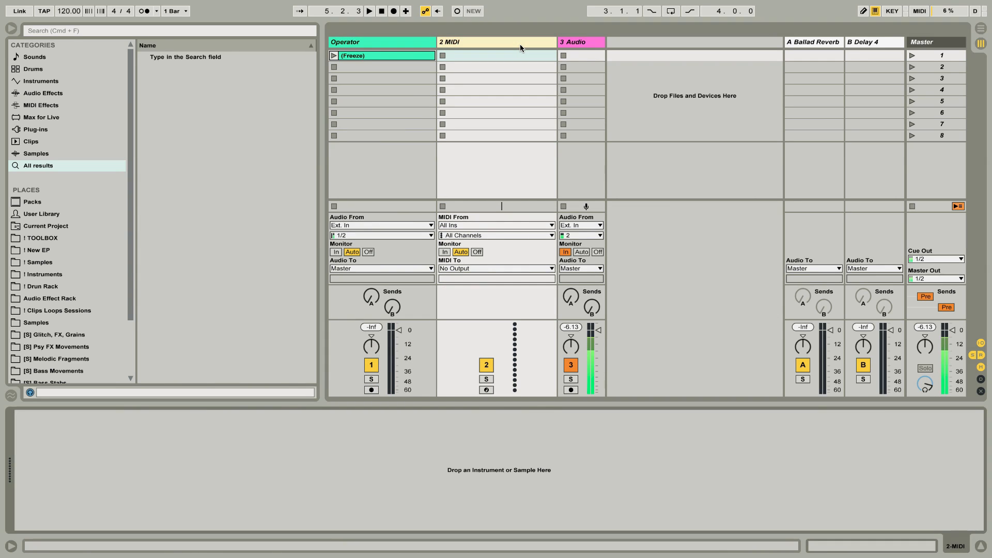
Load Sampler onto the empty MIDI track and place the flattened Operator clip in it as its sample.
{"action": "key", "text": "super+f"}
{"action": "type", "text": "sam"}
{"action": "key", "text": "Down"}
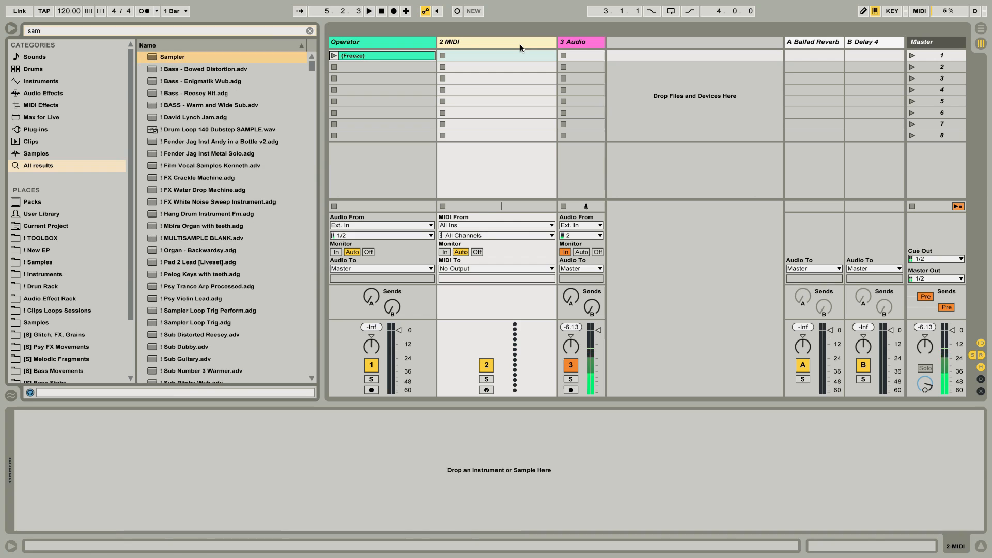
{"action": "key", "text": "Return"}
{"action": "left_click_drag", "start_coordinate": [418, 55], "coordinate": [325, 457]}
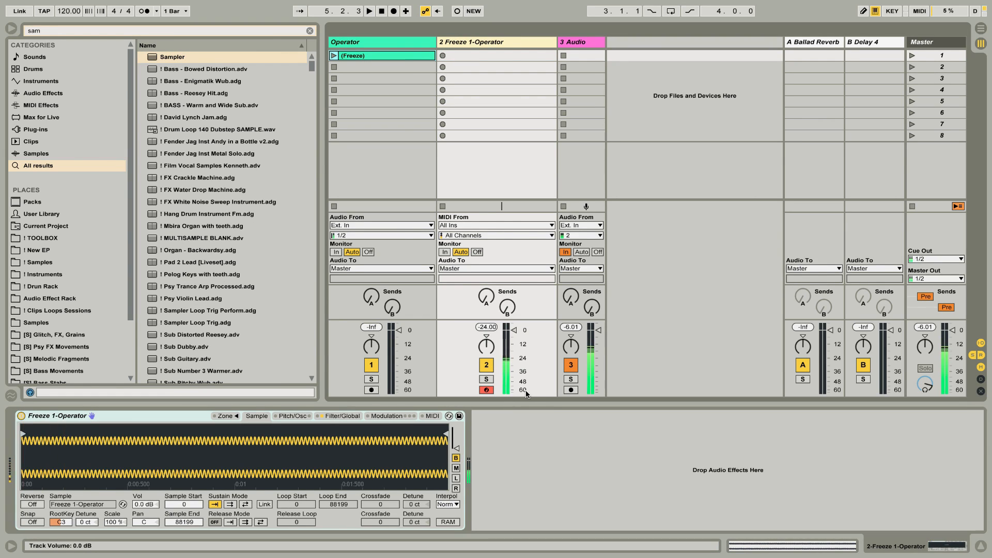
Raise the Sampler's global volume to 5.06 dB.
{"action": "left_click", "coordinate": [341, 416]}
{"action": "left_click_drag", "start_coordinate": [324, 436], "coordinate": [323, 416]}
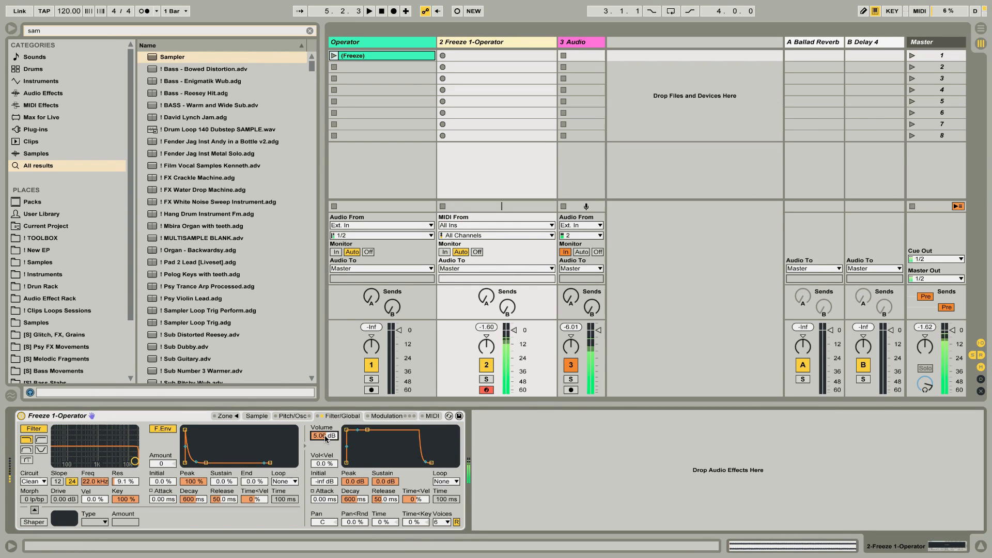
{"action": "key", "text": "q"}
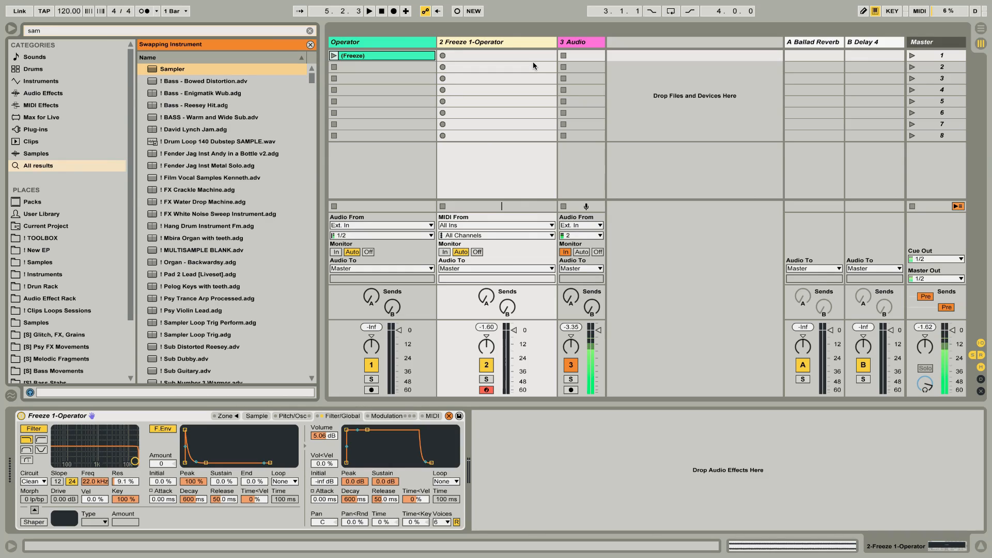
{"action": "left_click", "coordinate": [516, 42]}
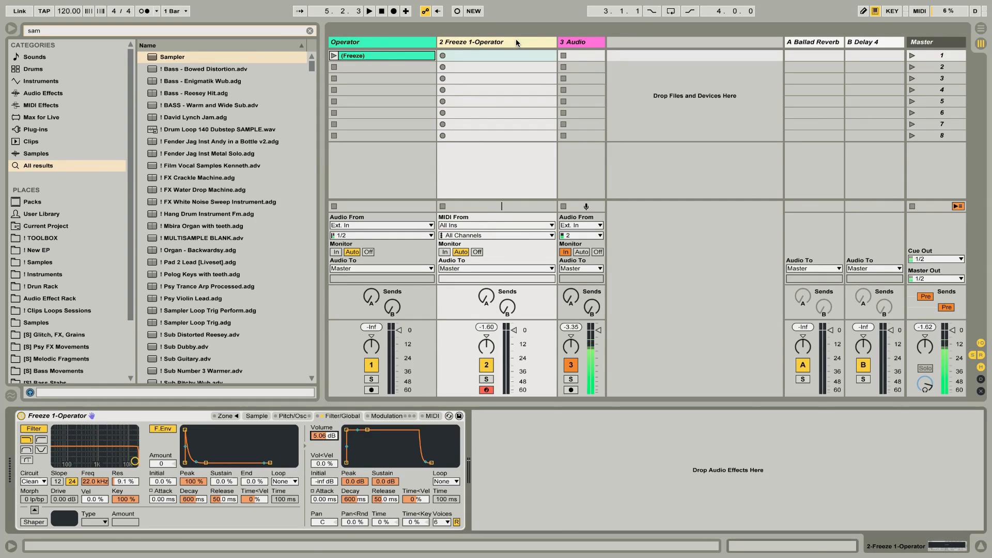
Create an empty four-bar MIDI clip from 1.1.1 to 5.1.1 on the Sampler track in the arrangement.
{"action": "key", "text": "Tab"}
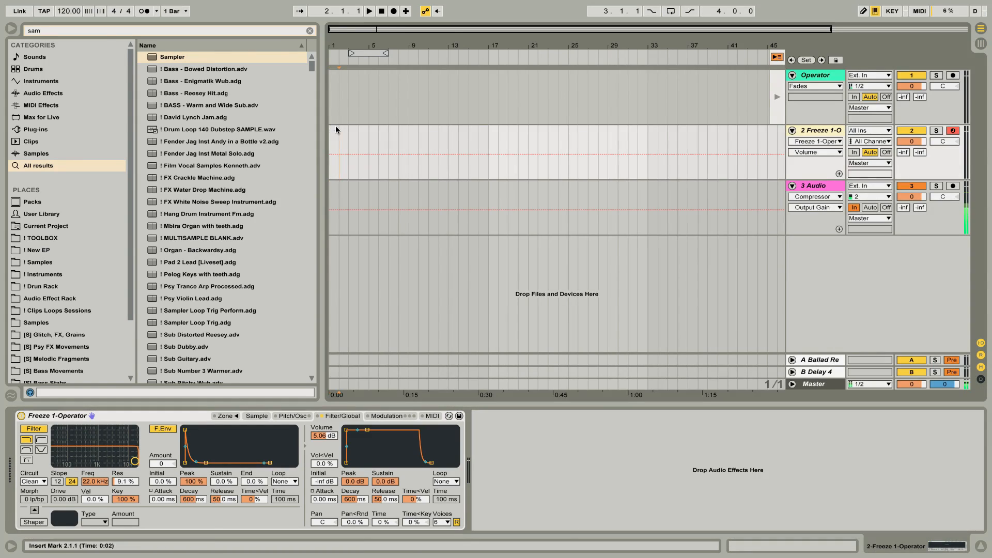
{"action": "left_click_drag", "start_coordinate": [332, 128], "coordinate": [352, 129]}
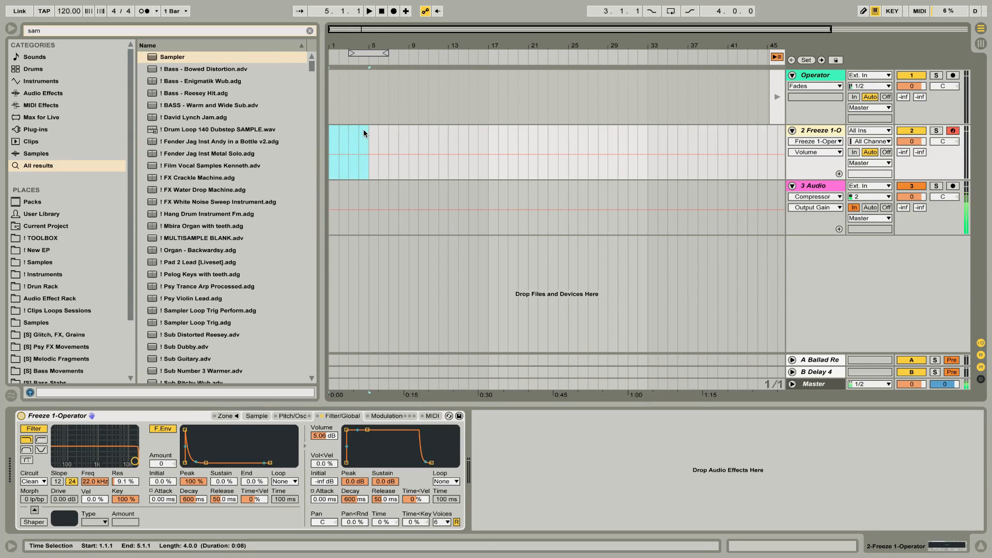
{"action": "key", "text": "ctrl+shift+m"}
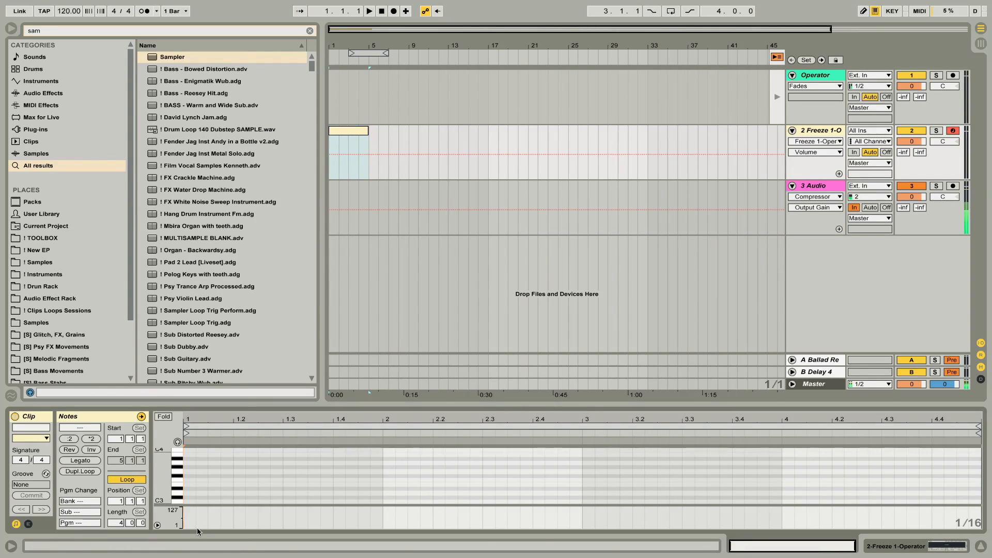
Add a C3 note at the clip's start, extend it over the whole clip with Legato, and audition it.
{"action": "double_click", "coordinate": [194, 499]}
{"action": "left_click", "coordinate": [96, 461]}
{"action": "left_click", "coordinate": [345, 128]}
{"action": "key", "text": "space"}
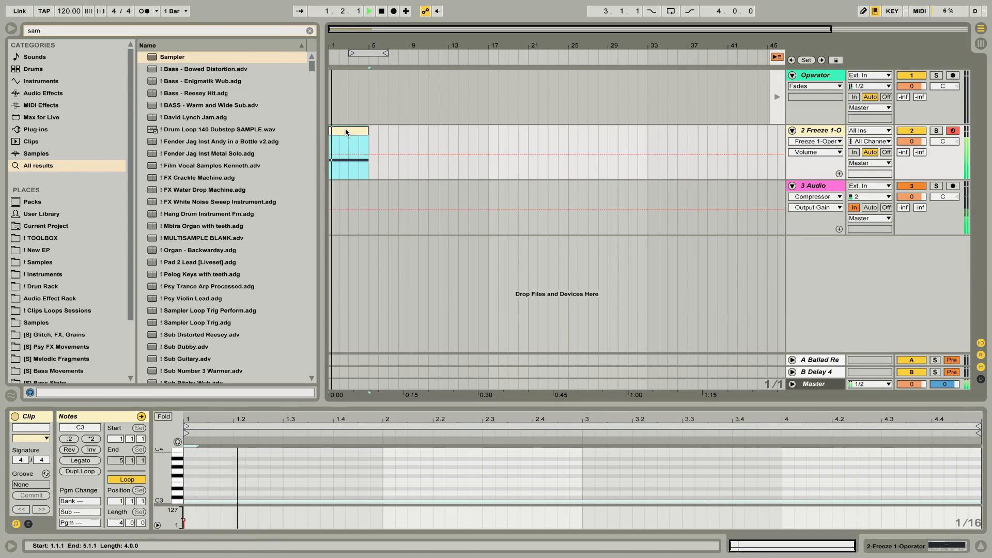
{"action": "key", "text": "space"}
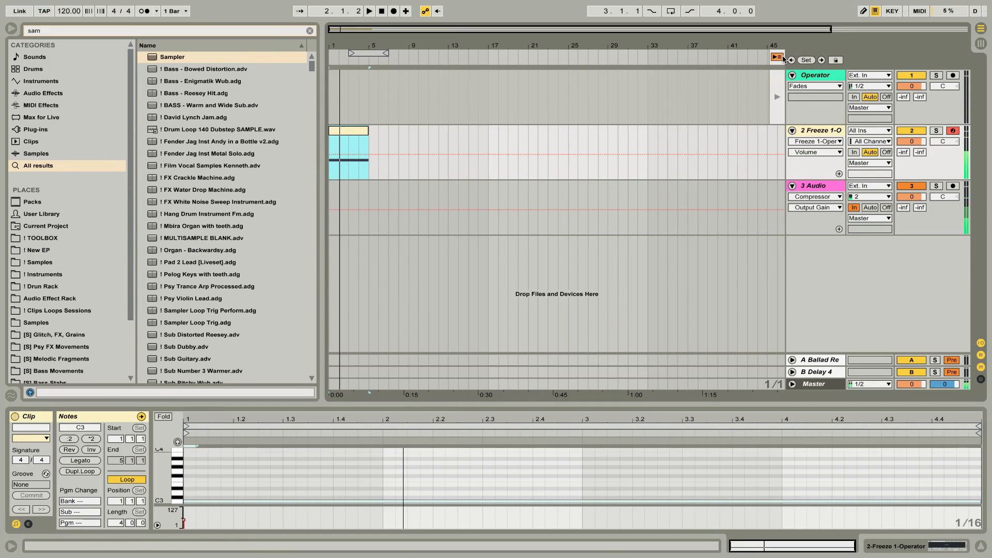
Enable the Sampler's back-and-forth sustain loop and set it from sample 21493 to 61595.
{"action": "left_click", "coordinate": [836, 130]}
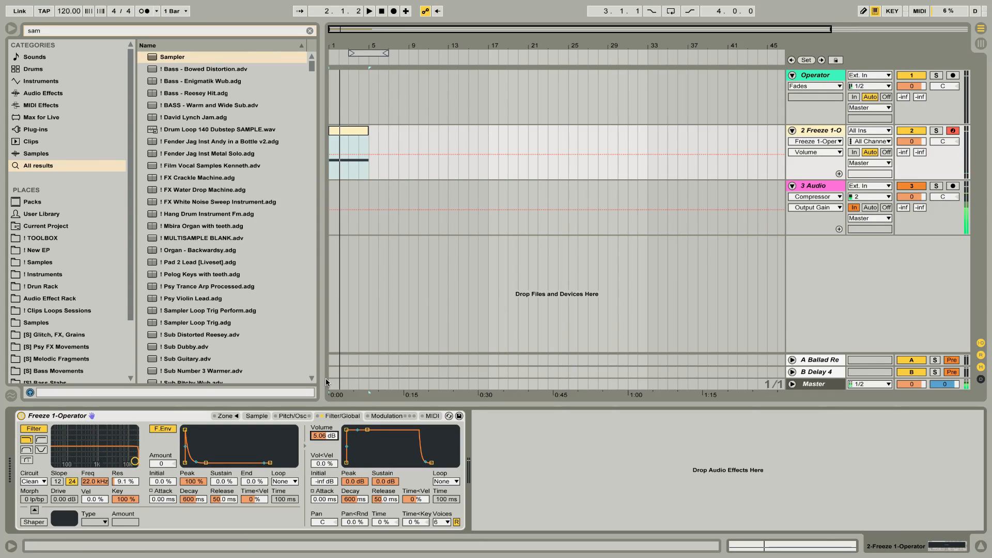
{"action": "left_click", "coordinate": [299, 416]}
{"action": "left_click", "coordinate": [257, 416]}
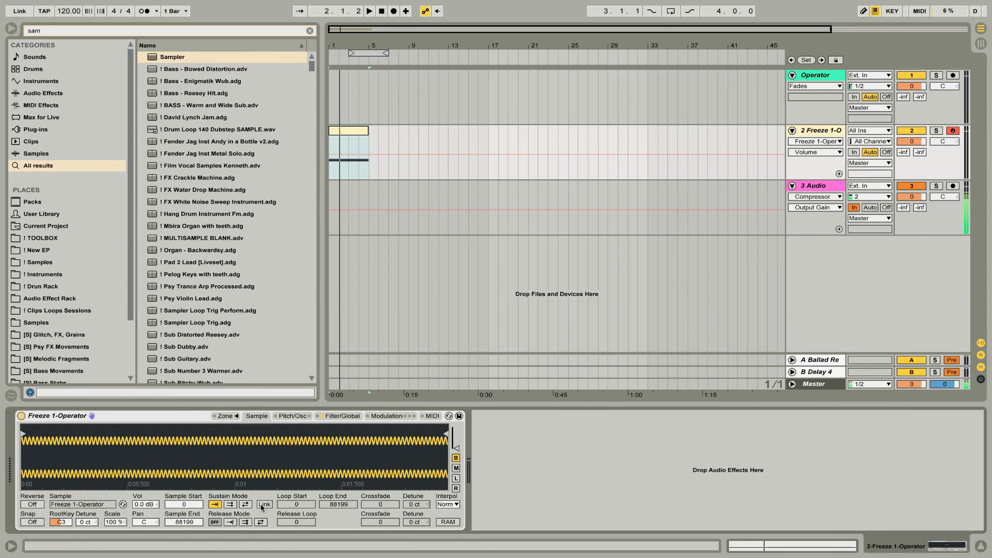
{"action": "left_click", "coordinate": [245, 504]}
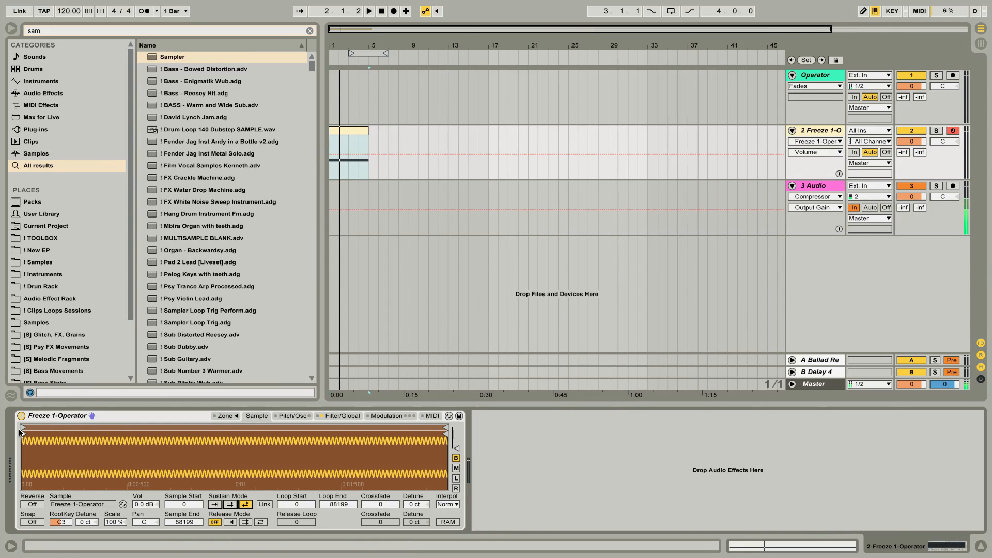
{"action": "left_click_drag", "start_coordinate": [22, 429], "coordinate": [125, 429]}
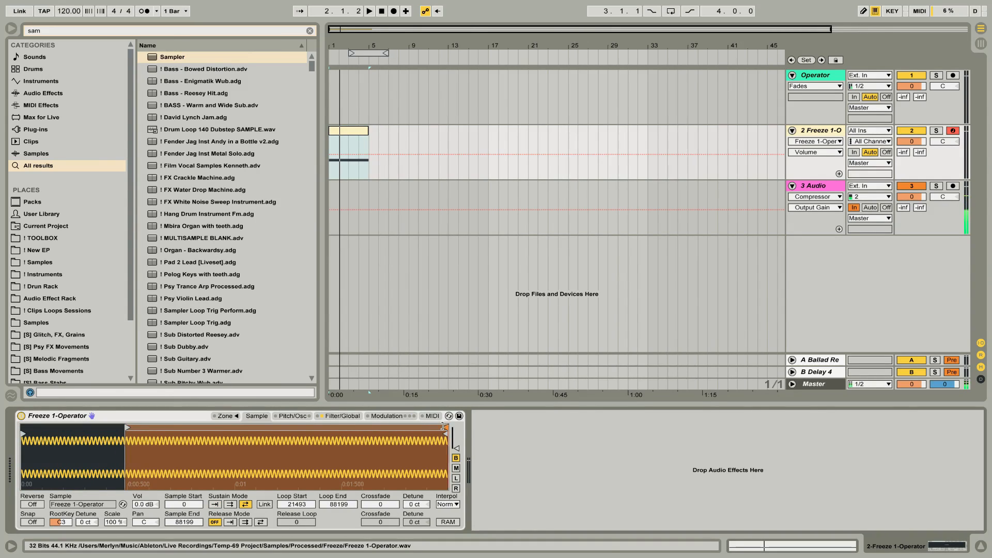
{"action": "left_click_drag", "start_coordinate": [447, 428], "coordinate": [317, 429]}
Set the sustain loop's crossfade to 13791 and listen to the looped sample.
{"action": "left_click_drag", "start_coordinate": [380, 504], "coordinate": [380, 476]}
{"action": "key", "text": "space"}
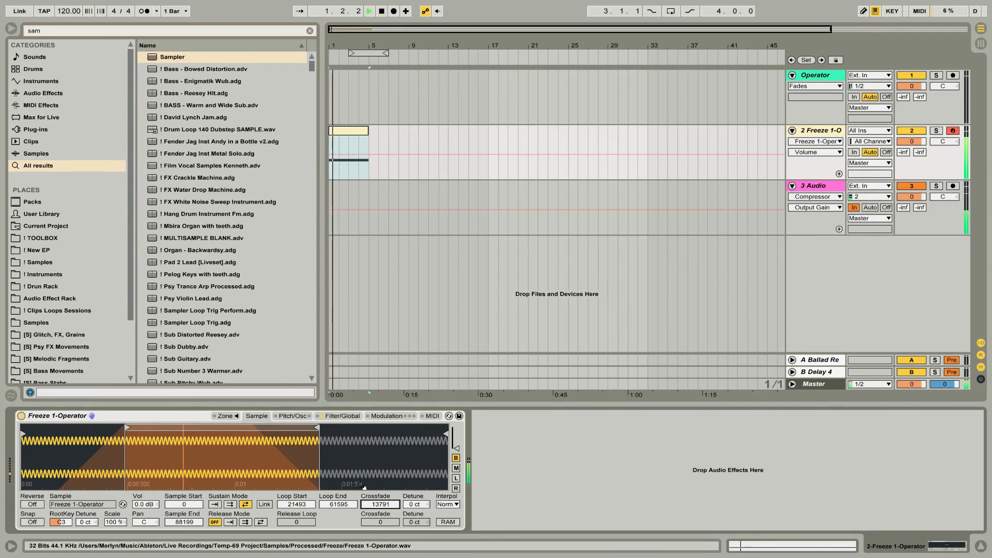
{"action": "key", "text": "space"}
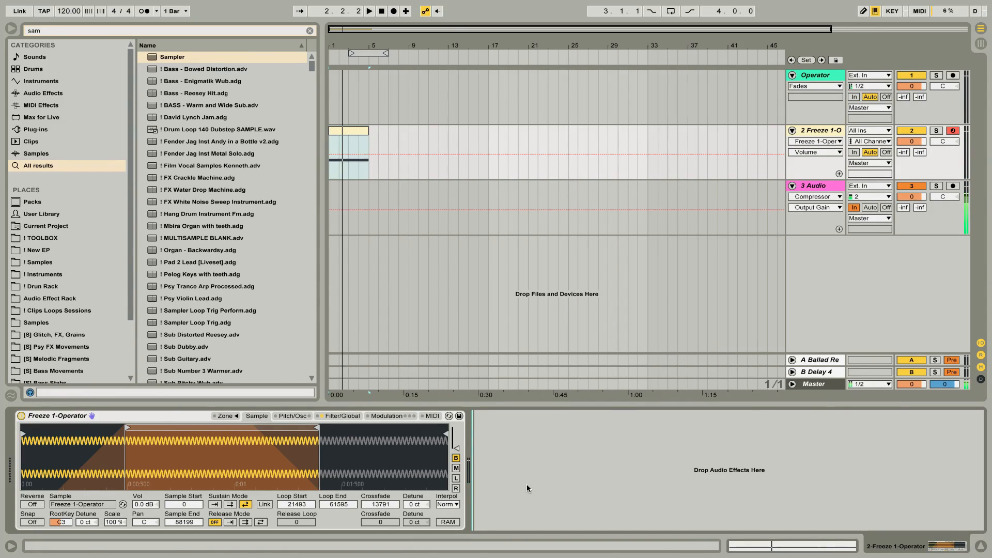
Find Auto Filter in the browser and add it after the Sampler.
{"action": "key", "text": "ctrl+f"}
{"action": "type", "text": "au"}
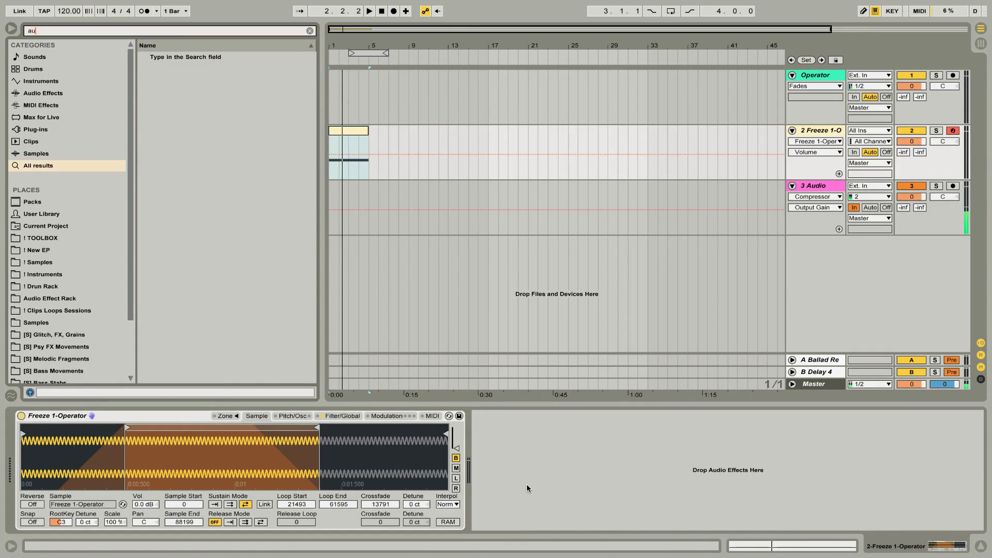
{"action": "type", "text": "t"}
{"action": "key", "text": "Down"}
{"action": "key", "text": "Return"}
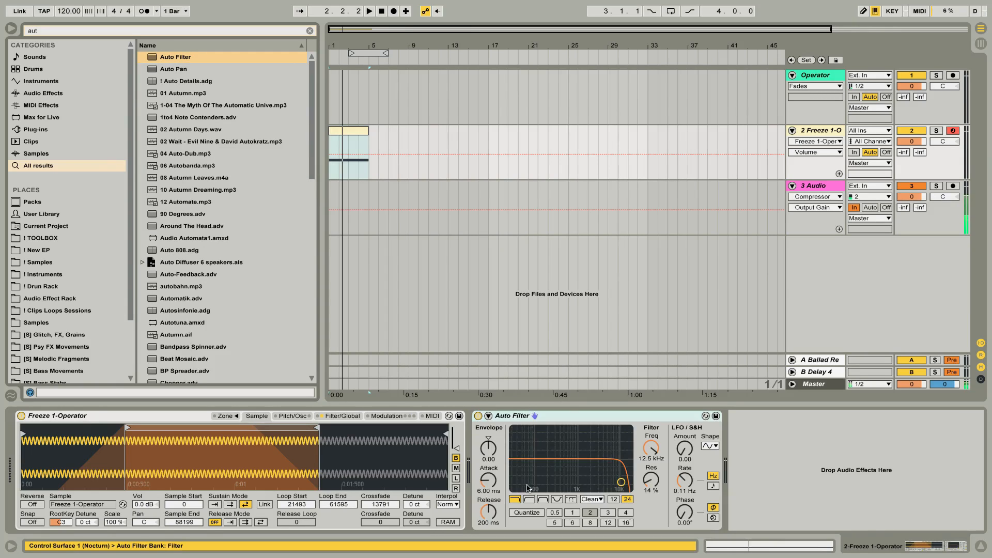
Group the Auto Filter into an Audio Effect Rack and show the rack's chain list.
{"action": "left_click", "coordinate": [566, 411]}
{"action": "key", "text": "ctrl+g"}
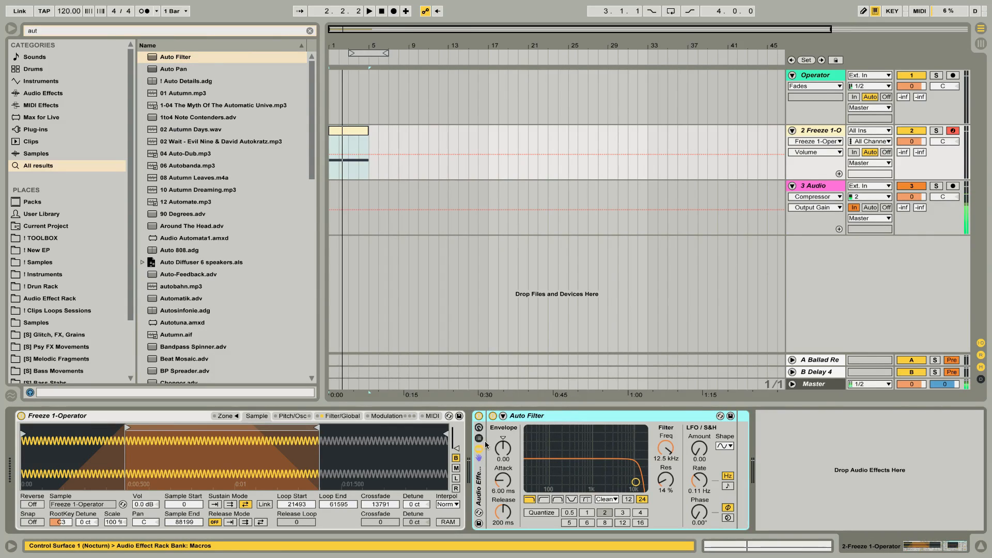
{"action": "left_click", "coordinate": [479, 438]}
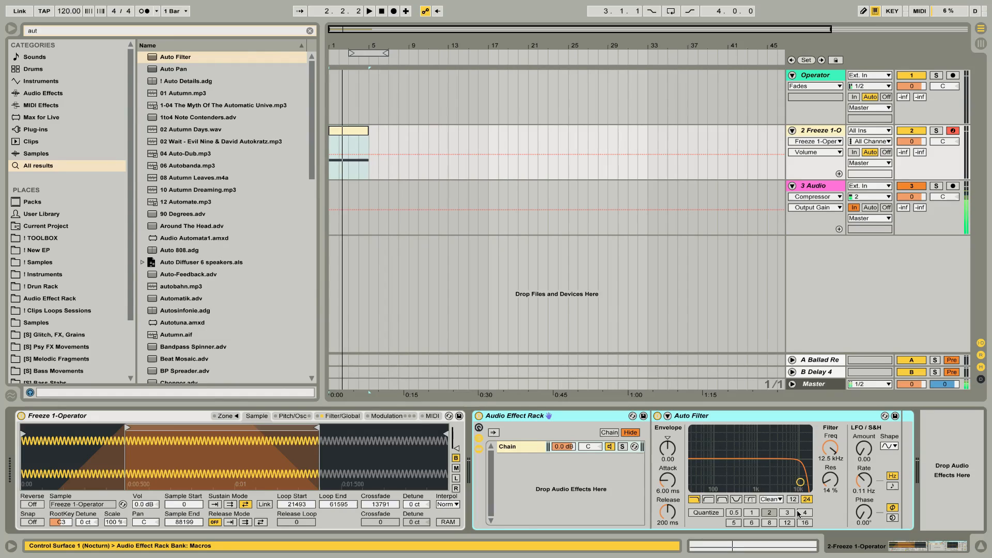
Set the Auto Filter's circuit type to MS2 and show its Drive automation lane.
{"action": "left_click", "coordinate": [769, 499]}
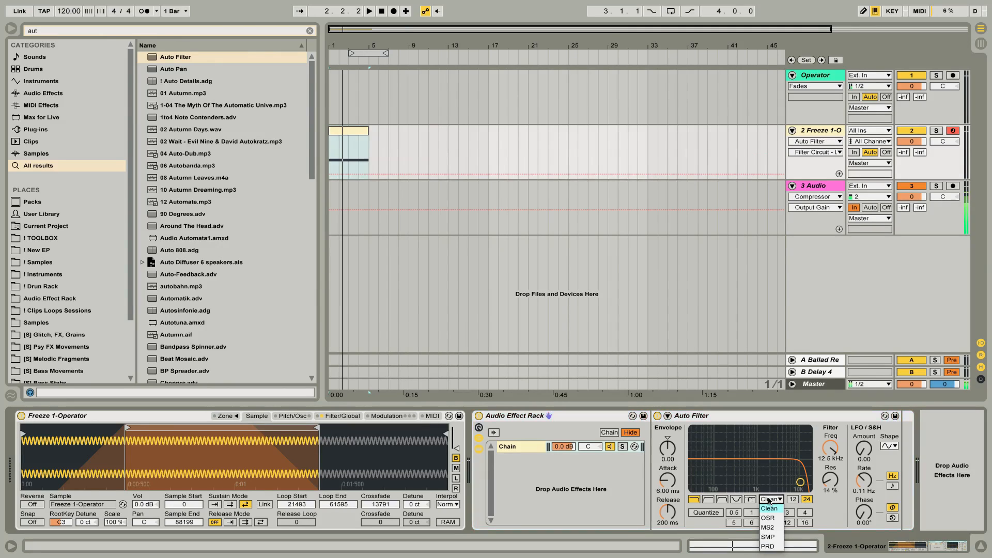
{"action": "left_click", "coordinate": [768, 527]}
{"action": "left_click", "coordinate": [838, 522]}
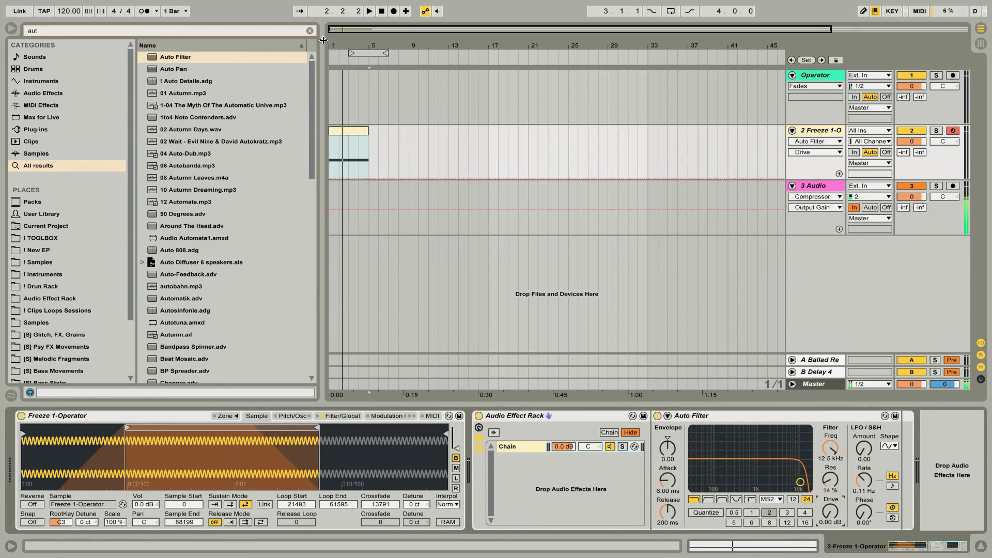
Draw a rising and falling Drive automation curve over the four-bar clip, remove the drop at bar 5, and audition it.
{"action": "left_click_drag", "start_coordinate": [334, 45], "coordinate": [334, 103]}
{"action": "left_click", "coordinate": [335, 131]}
{"action": "left_click", "coordinate": [336, 178]}
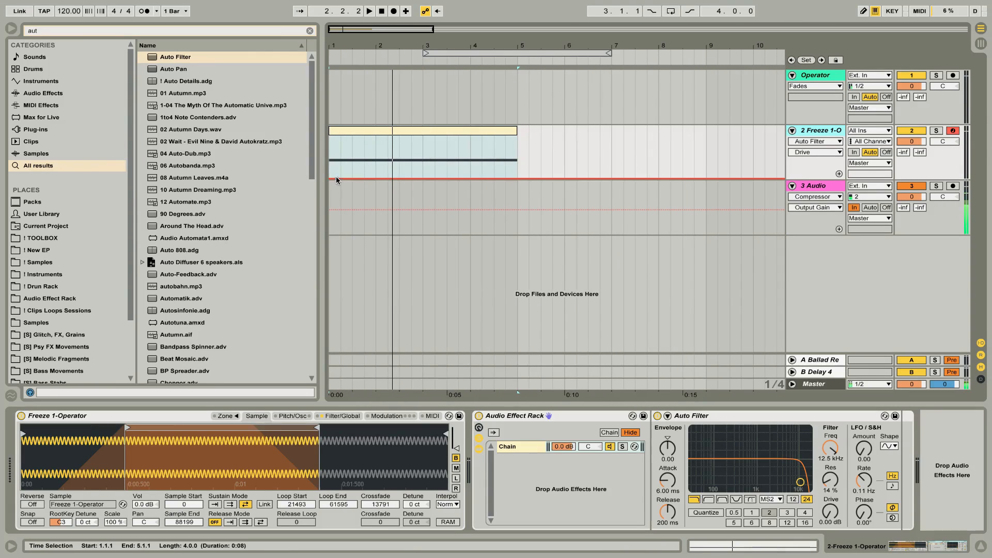
{"action": "left_click_drag", "start_coordinate": [368, 179], "coordinate": [517, 137]}
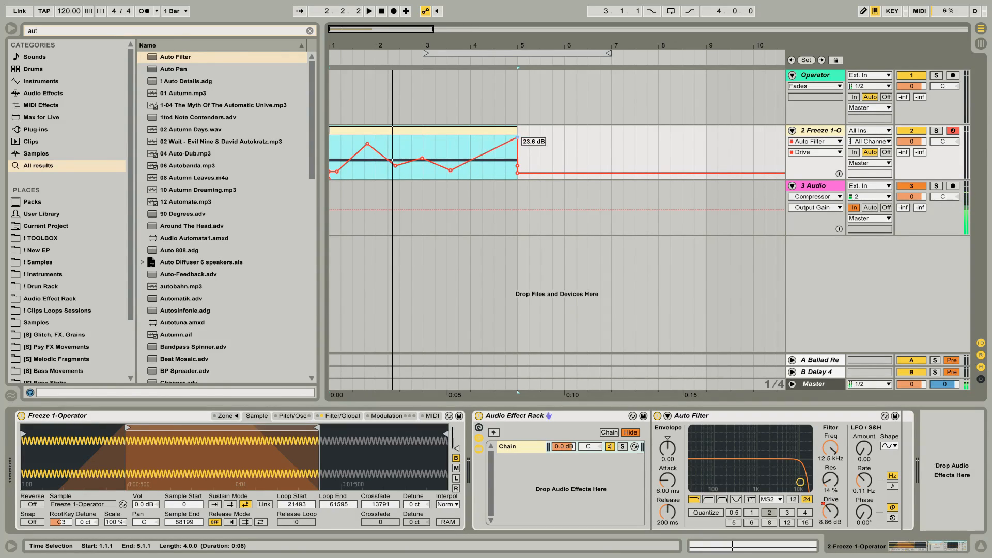
{"action": "left_click", "coordinate": [516, 172]}
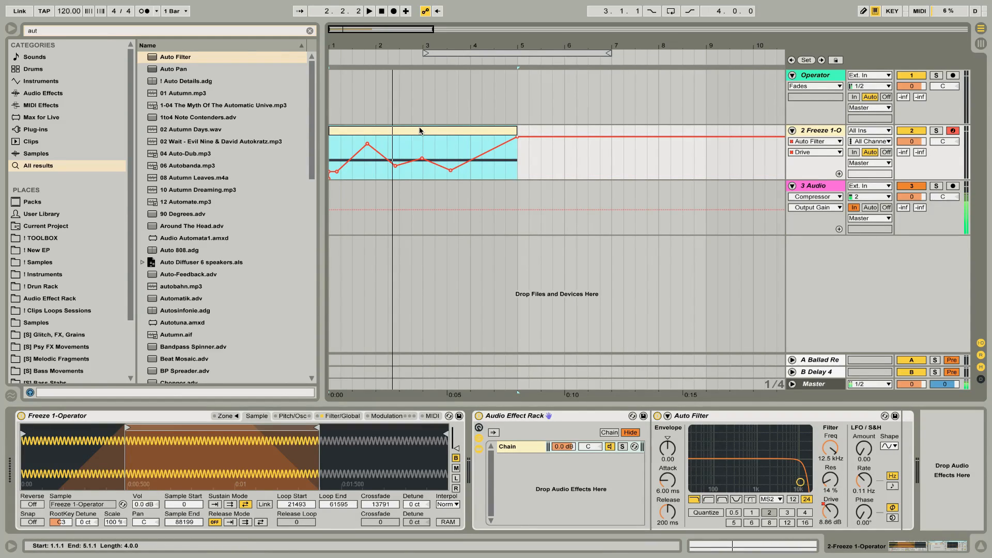
{"action": "key", "text": "space"}
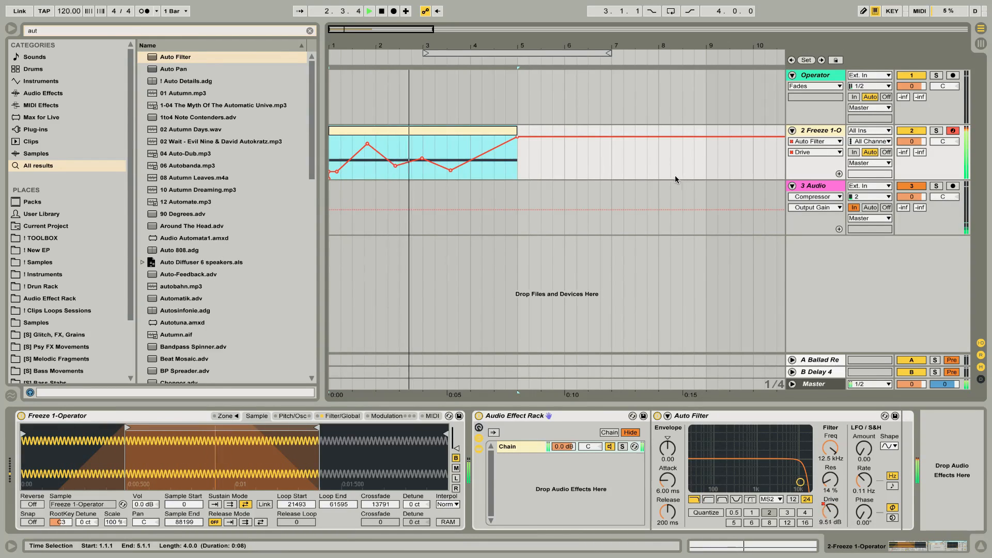
{"action": "key", "text": "space"}
Add a Limiter after the Auto Filter in the rack's chain and play back the result.
{"action": "left_click", "coordinate": [908, 434]}
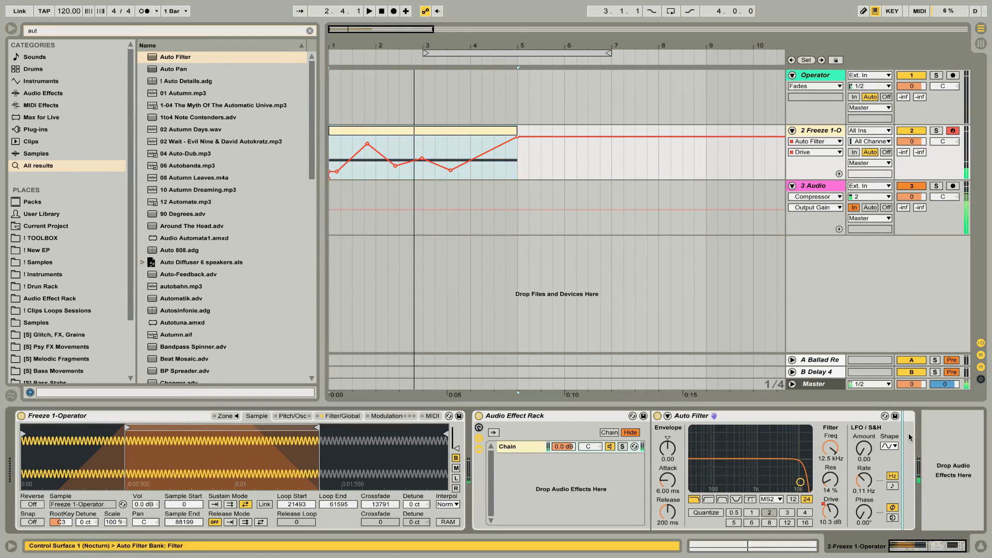
{"action": "key", "text": "ctrl+f"}
{"action": "type", "text": "lim"}
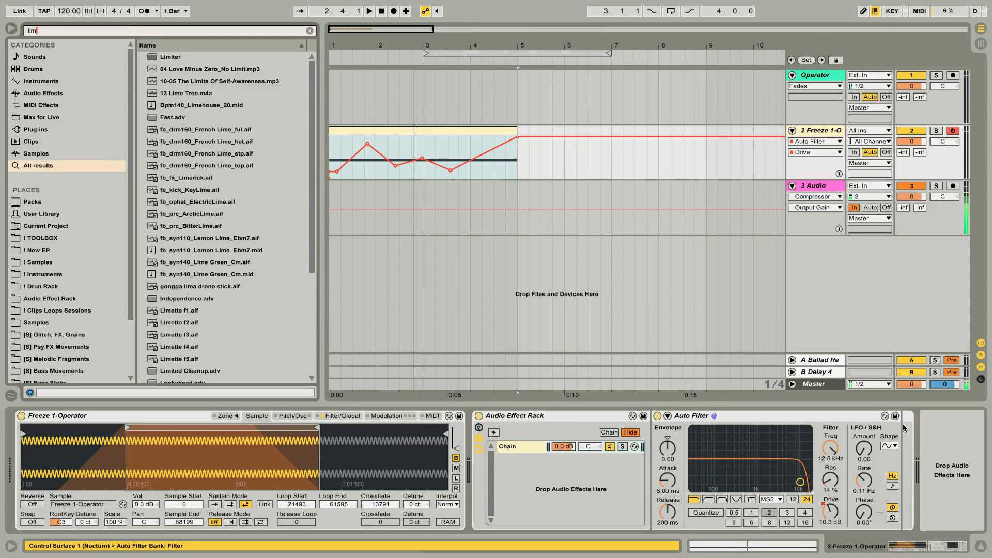
{"action": "left_click_drag", "start_coordinate": [171, 57], "coordinate": [900, 459]}
{"action": "key", "text": "space"}
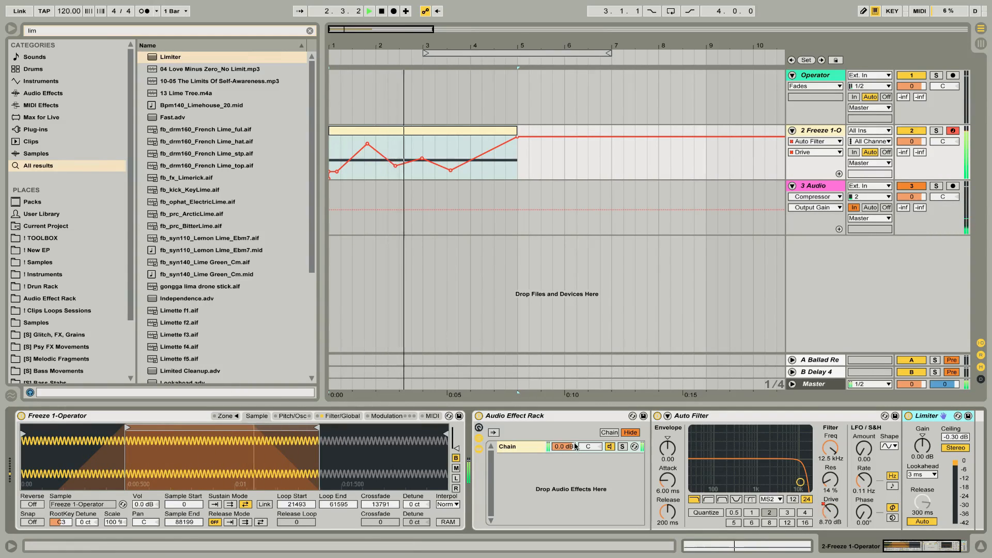
{"action": "key", "text": "space"}
Lower the Sampler's volume to 0.56 dB in its filter and global settings.
{"action": "left_click", "coordinate": [341, 416]}
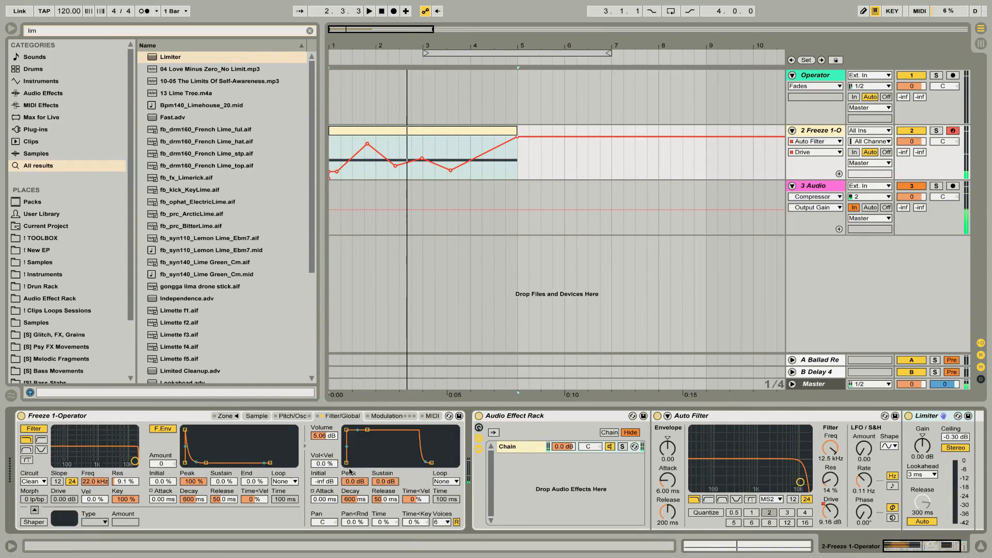
{"action": "left_click_drag", "start_coordinate": [326, 436], "coordinate": [324, 441]}
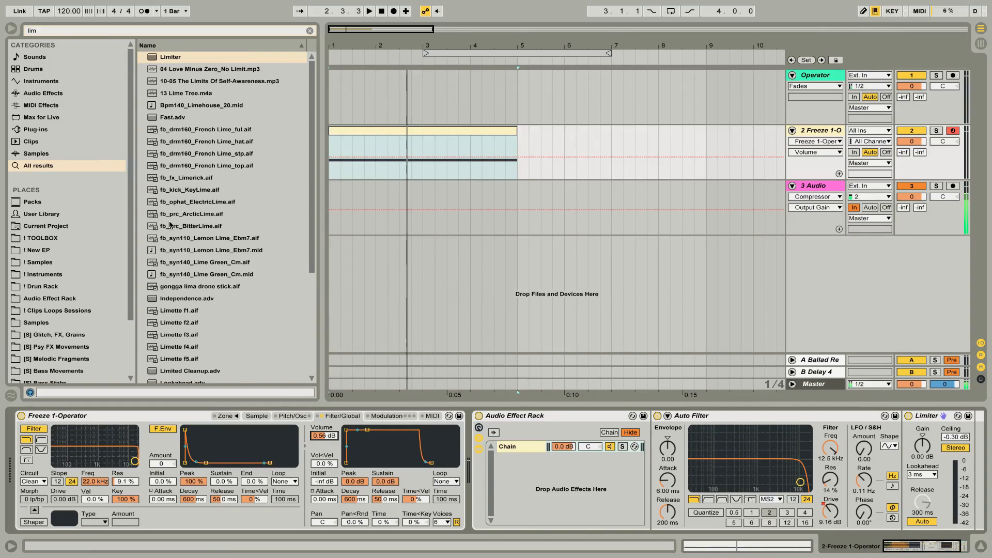
Add a second Auto Filter to the Audio Effect Rack as a new parallel chain.
{"action": "key", "text": "ctrl+f"}
{"action": "type", "text": "aut"}
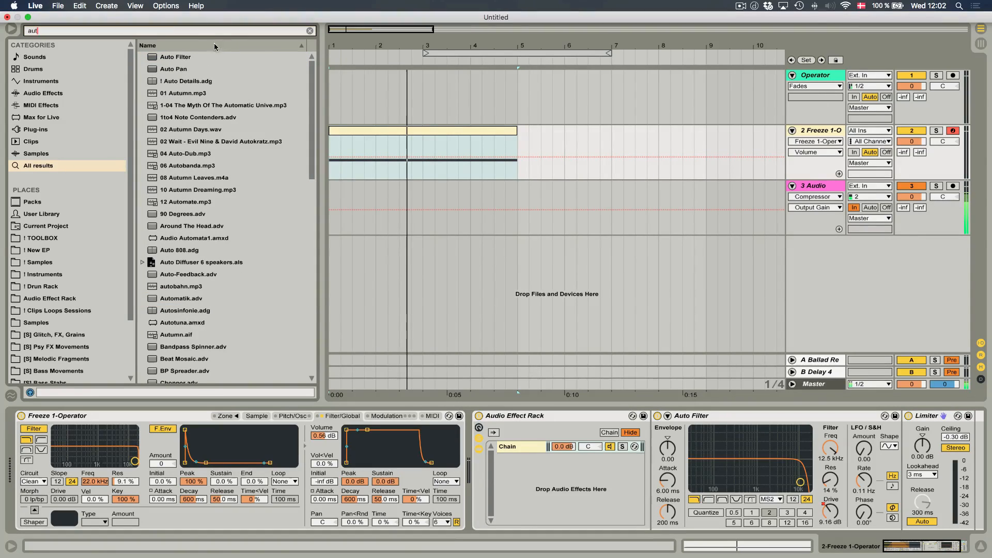
{"action": "left_click_drag", "start_coordinate": [551, 294], "coordinate": [585, 484]}
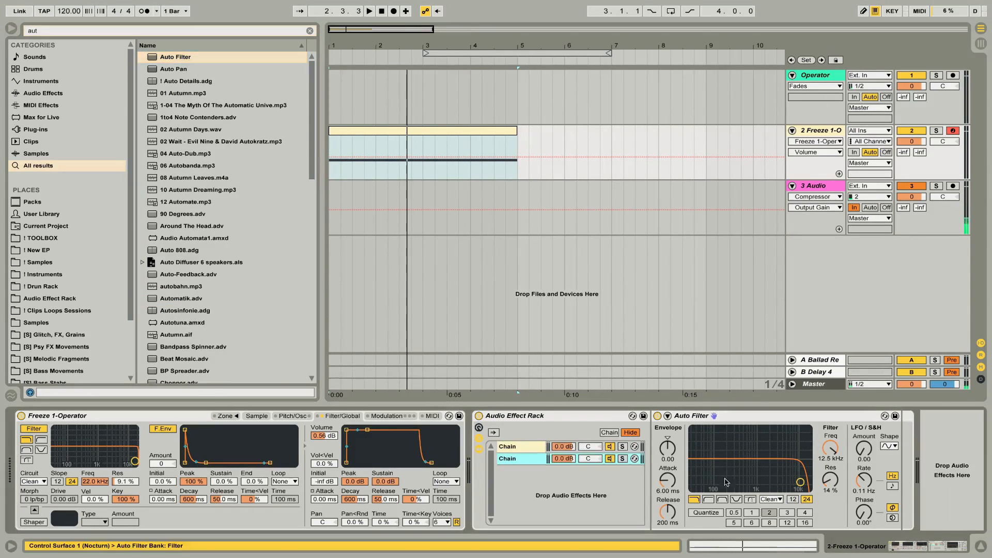
Set the second chain's Auto Filter to a band-pass at 528 Hz with 57% resonance and the OSR circuit.
{"action": "left_click", "coordinate": [721, 499]}
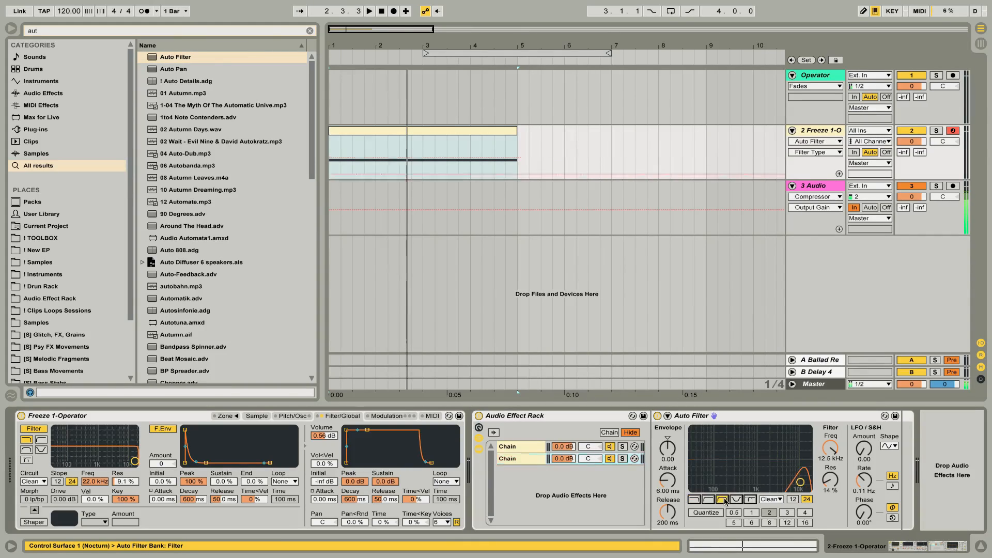
{"action": "left_click_drag", "start_coordinate": [800, 482], "coordinate": [745, 461]}
{"action": "left_click", "coordinate": [771, 499]}
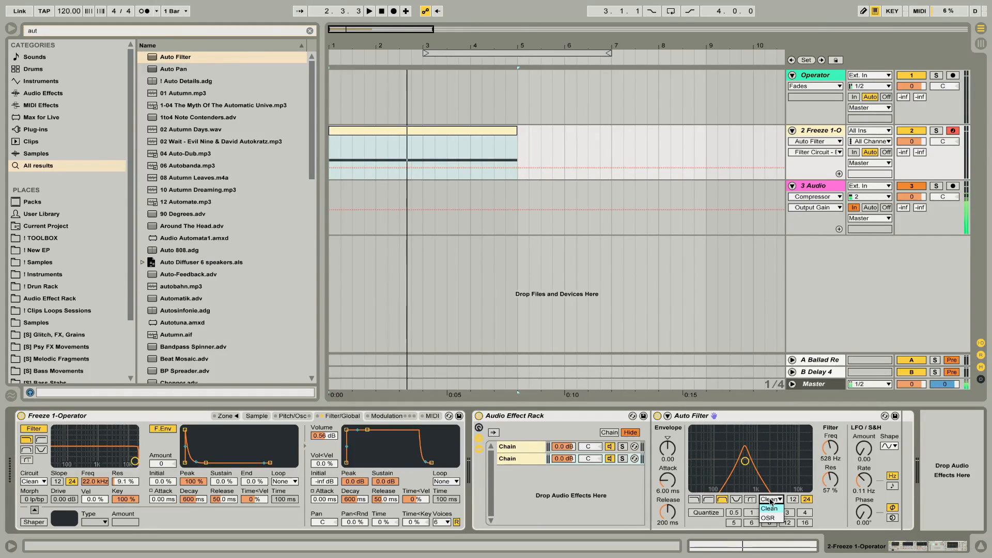
{"action": "left_click", "coordinate": [768, 517]}
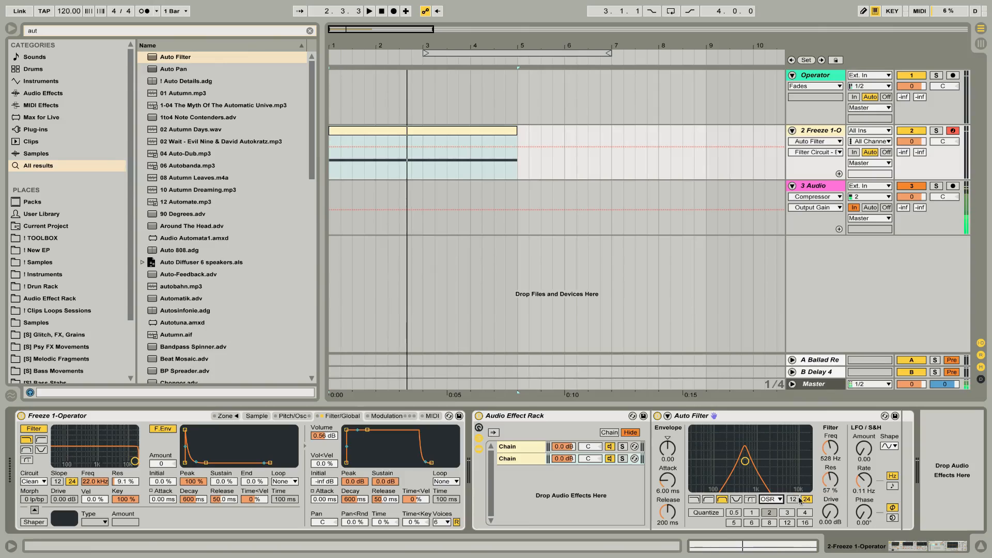
Draw a zigzag automation curve for the second Auto Filter's Drive across the four-bar clip.
{"action": "left_click", "coordinate": [831, 514]}
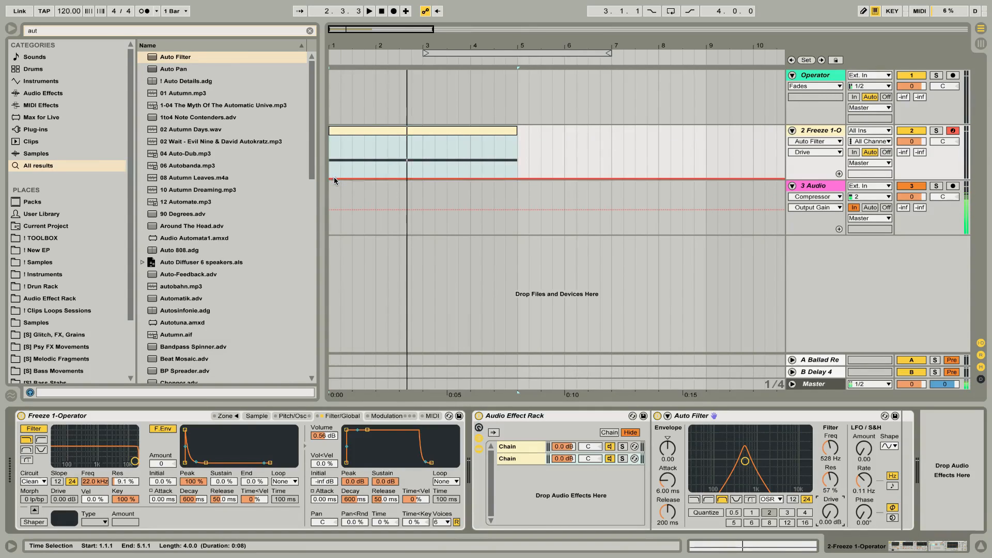
{"action": "left_click_drag", "start_coordinate": [336, 179], "coordinate": [467, 170]}
{"action": "left_click", "coordinate": [386, 163]}
{"action": "left_click_drag", "start_coordinate": [352, 163], "coordinate": [351, 136]}
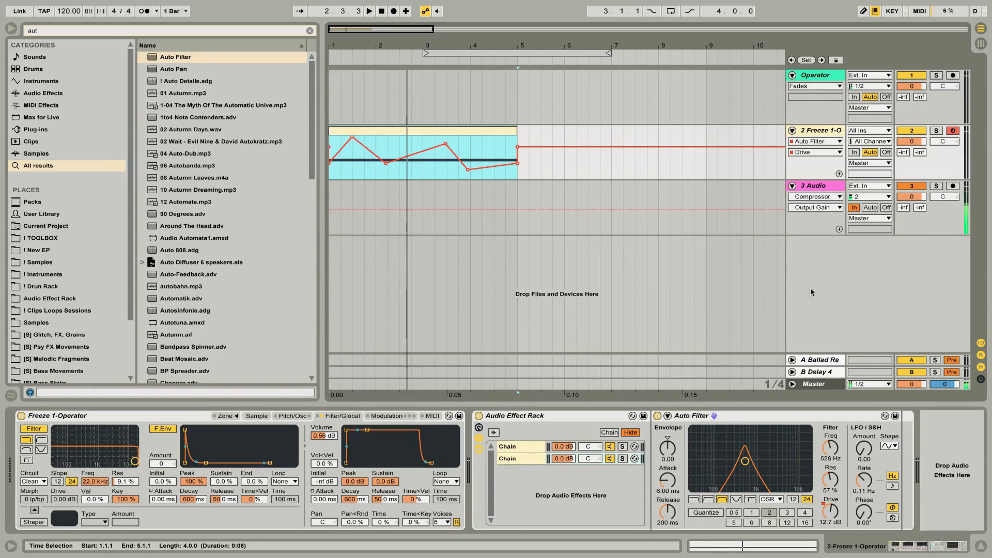
Draw a zigzag automation curve for the second Auto Filter's Frequency over the four-bar clip and audition it.
{"action": "left_click", "coordinate": [833, 449]}
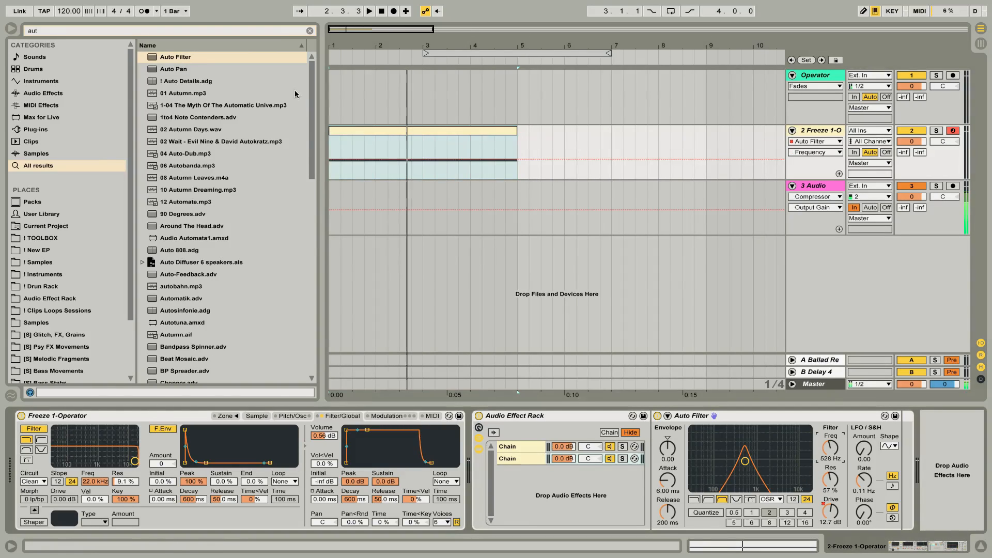
{"action": "left_click", "coordinate": [337, 160]}
{"action": "left_click_drag", "start_coordinate": [357, 160], "coordinate": [508, 150]}
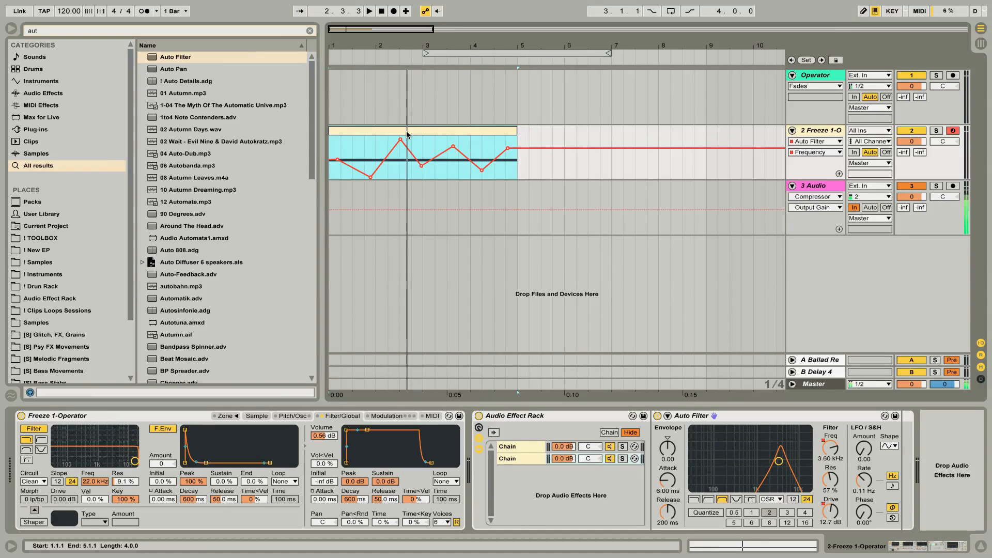
{"action": "key", "text": "space"}
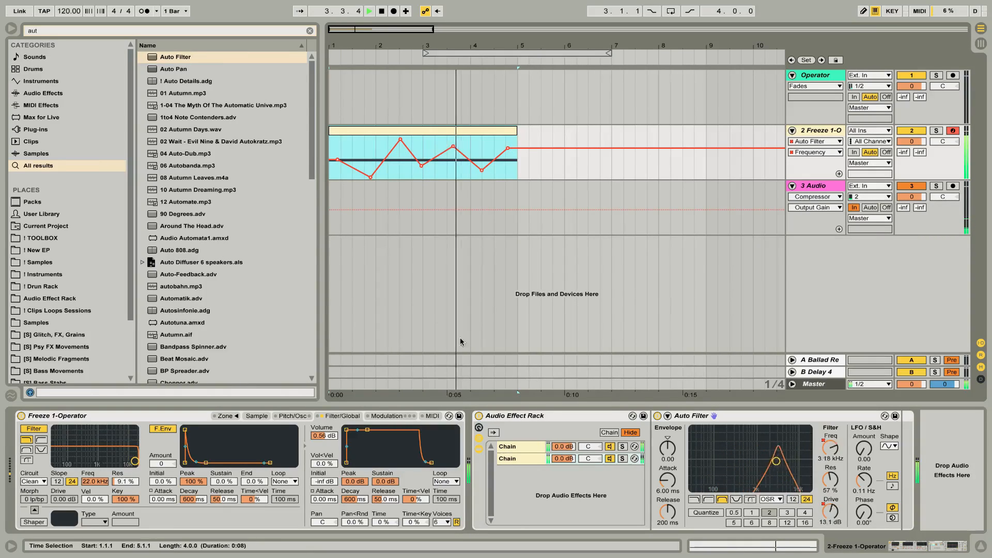
{"action": "key", "text": "space"}
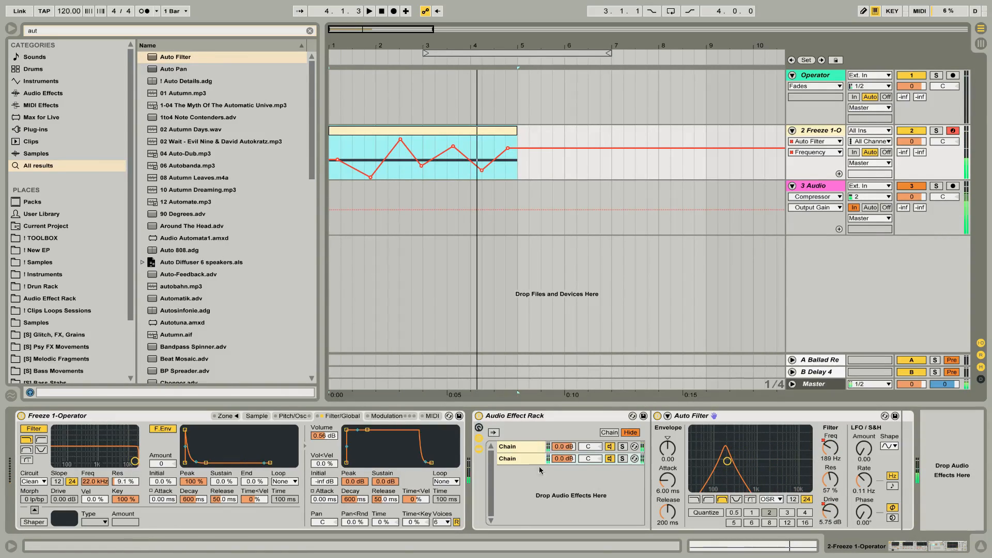
Add a Limiter after the Auto Filter in the second chain and another Limiter after the whole rack.
{"action": "key", "text": "ctrl+f"}
{"action": "type", "text": "lim"}
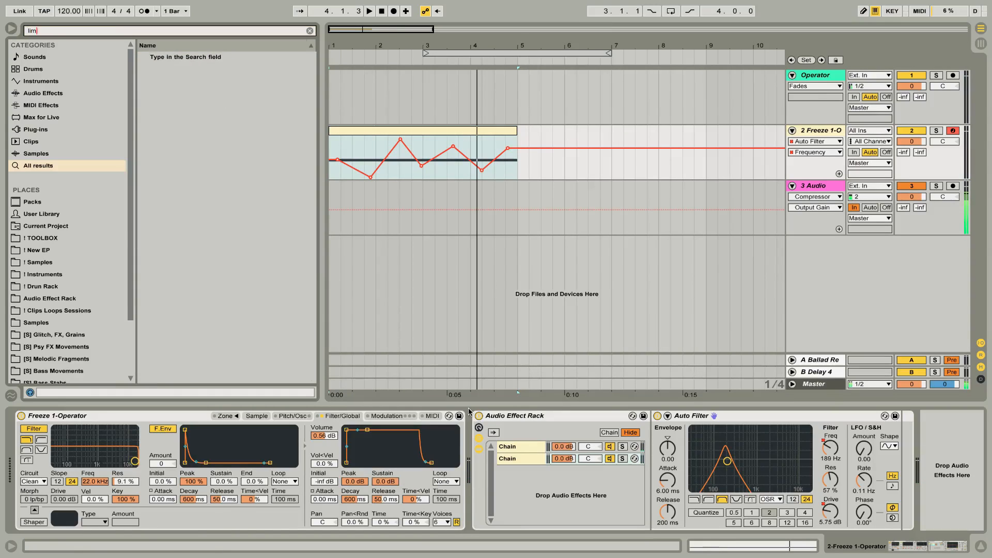
{"action": "double_click", "coordinate": [149, 58]}
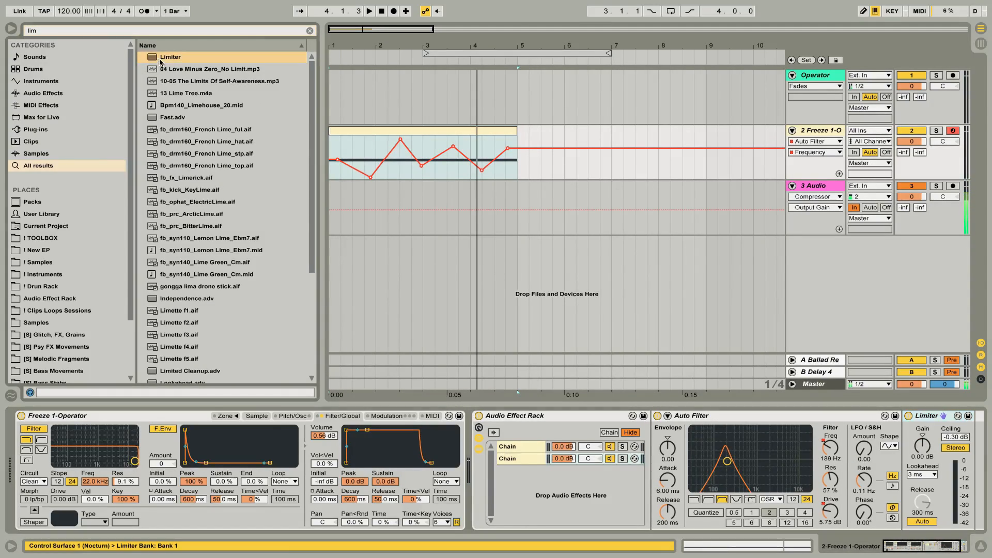
{"action": "left_click_drag", "start_coordinate": [991, 466], "coordinate": [962, 460]}
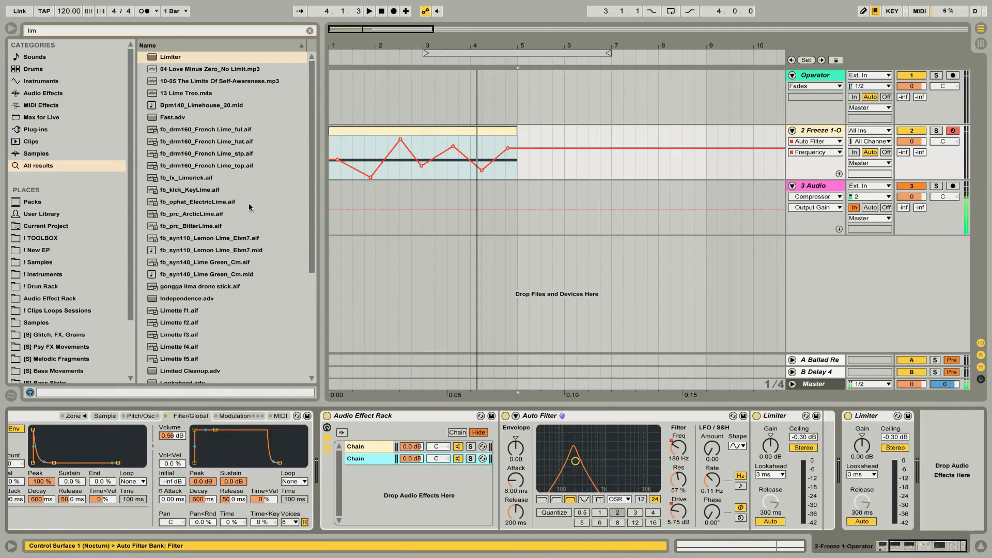
Add an EQ Eight to the Audio Effect Rack as a third parallel chain.
{"action": "key", "text": "ctrl+f"}
{"action": "type", "text": "eq"}
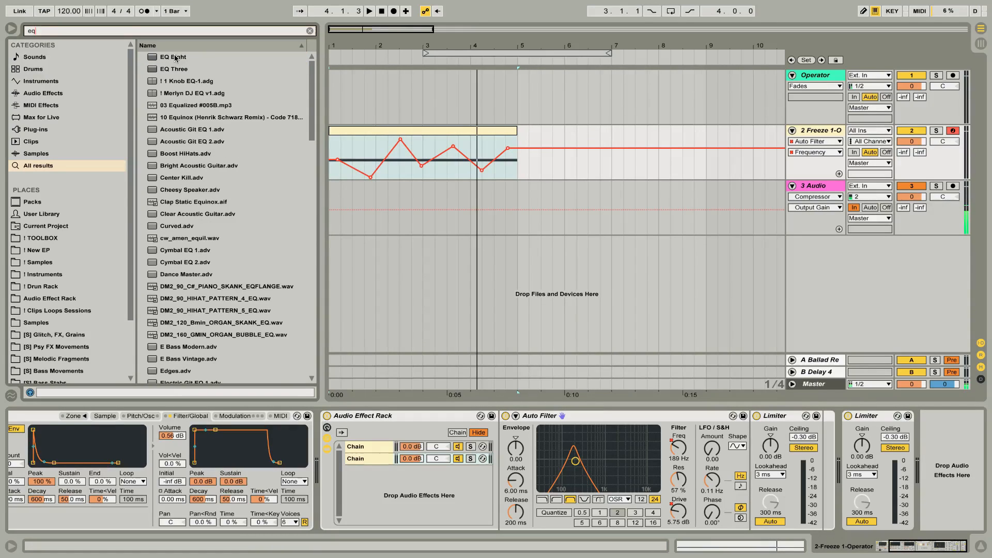
{"action": "left_click_drag", "start_coordinate": [176, 58], "coordinate": [364, 478]}
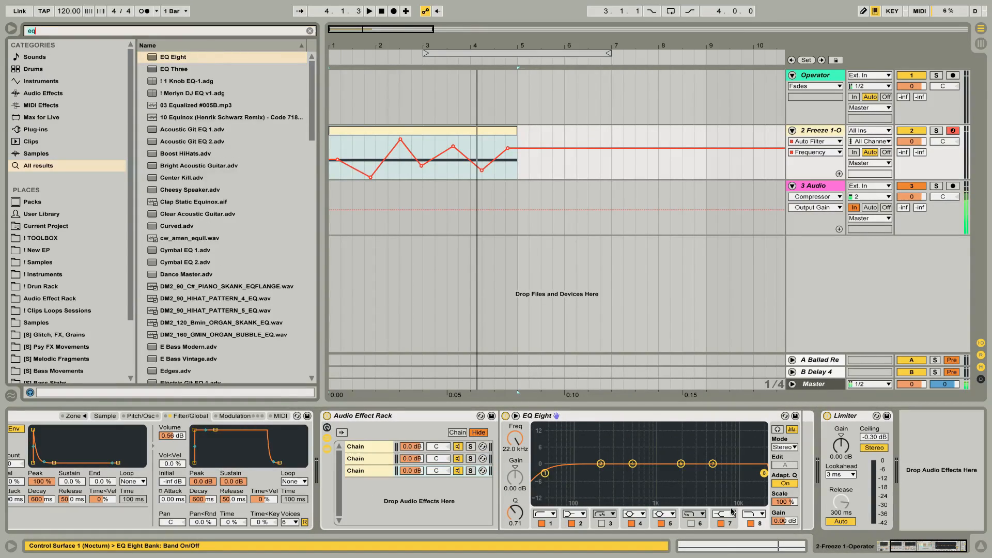
Add a Saturator after the EQ Eight with 18.3 dB Drive, Soft Clip on and Output at -20.0 dB.
{"action": "key", "text": "ctrl+f"}
{"action": "type", "text": "sa"}
{"action": "left_click_drag", "start_coordinate": [166, 69], "coordinate": [744, 463]}
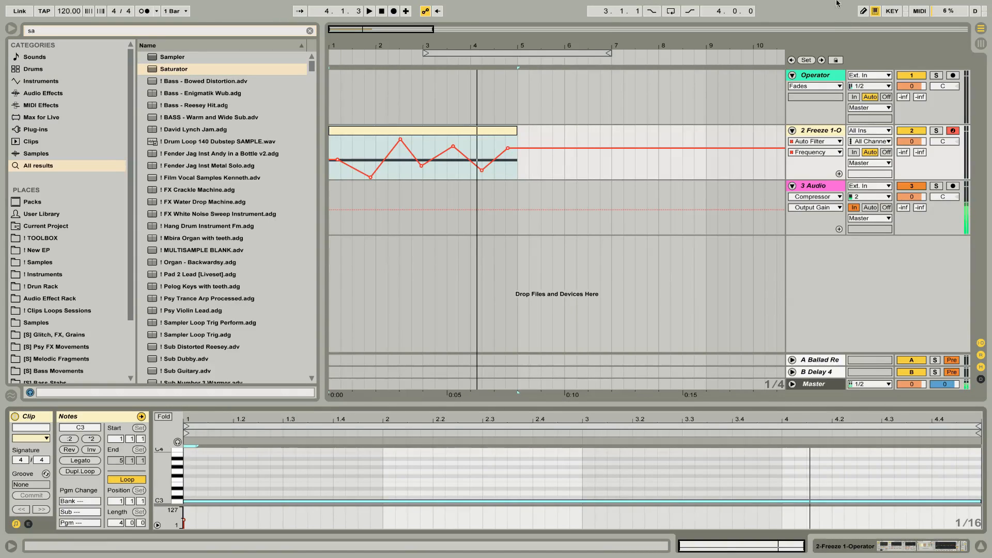
{"action": "left_click", "coordinate": [826, 130]}
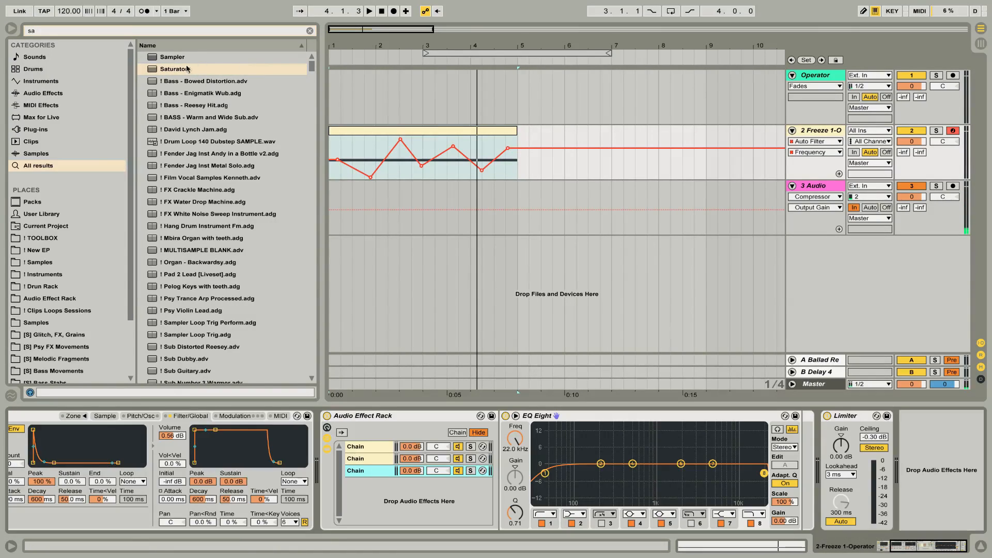
{"action": "left_click_drag", "start_coordinate": [187, 69], "coordinate": [772, 413]}
{"action": "left_click", "coordinate": [882, 451]}
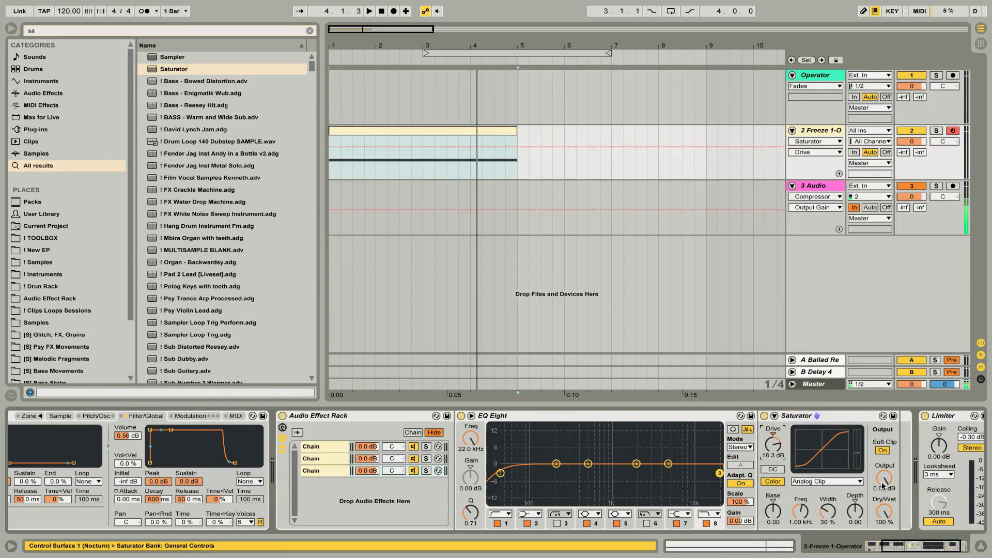
{"action": "left_click_drag", "start_coordinate": [884, 485], "coordinate": [884, 512]}
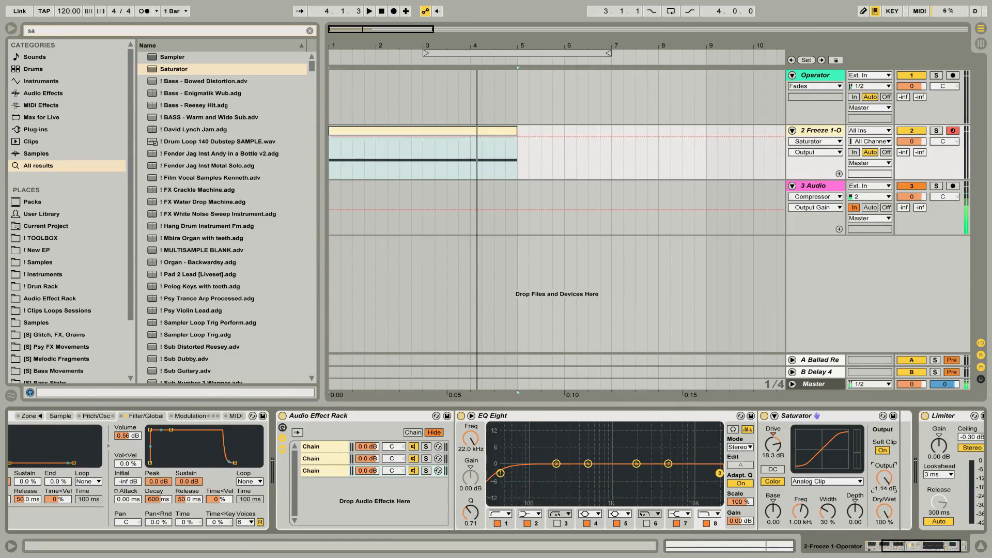
Boost EQ Eight band 4 by 15.0 dB at 501 Hz and pull band 2 down slightly.
{"action": "left_click", "coordinate": [588, 464]}
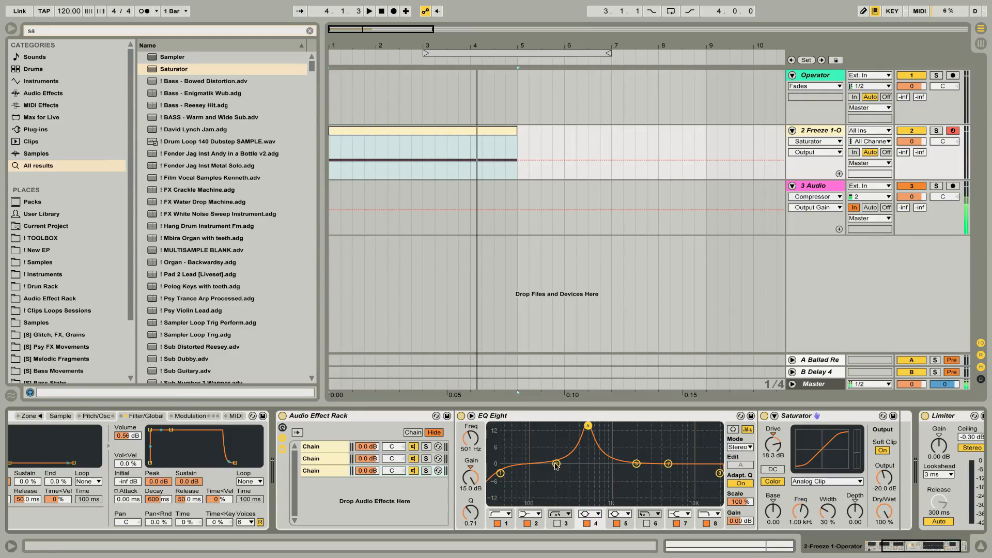
{"action": "left_click_drag", "start_coordinate": [556, 465], "coordinate": [556, 468]}
Draw a rising and falling automation curve for EQ Eight's band 4 frequency over the four-bar clip.
{"action": "left_click", "coordinate": [590, 425]}
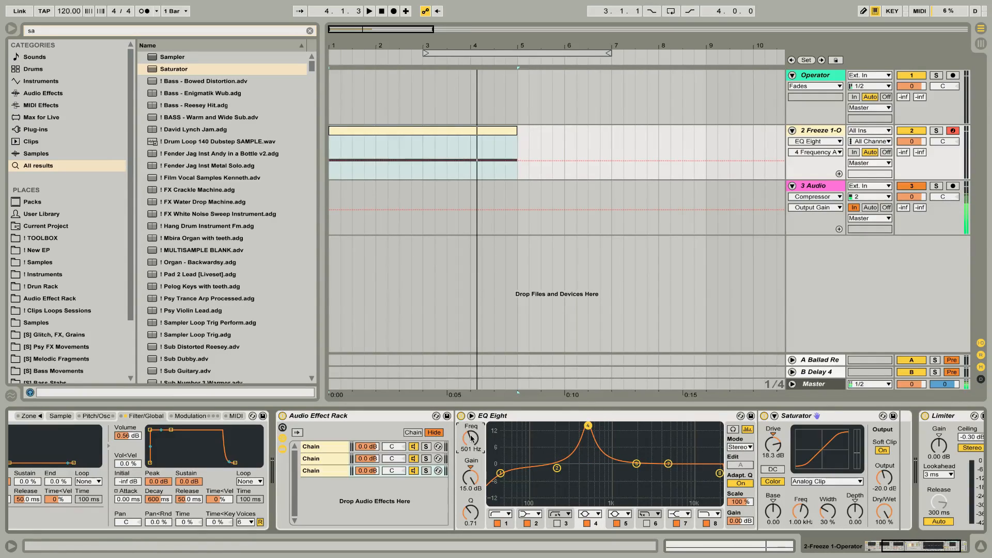
{"action": "left_click", "coordinate": [332, 160]}
{"action": "left_click_drag", "start_coordinate": [357, 160], "coordinate": [510, 142]}
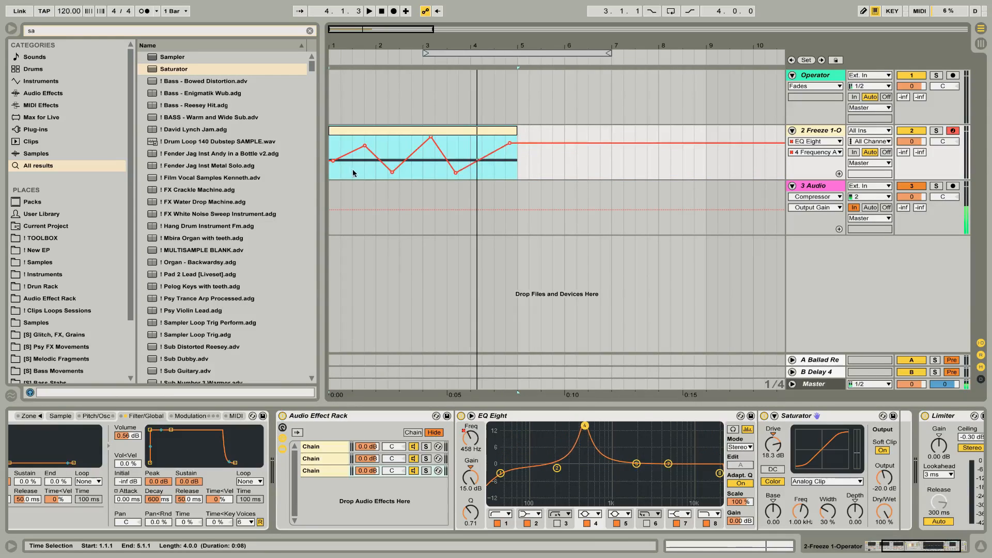
Audition the band 4 frequency sweep and raise the automation point at the very start of the clip.
{"action": "left_click", "coordinate": [353, 173]}
{"action": "left_click", "coordinate": [352, 133]}
{"action": "key", "text": "space"}
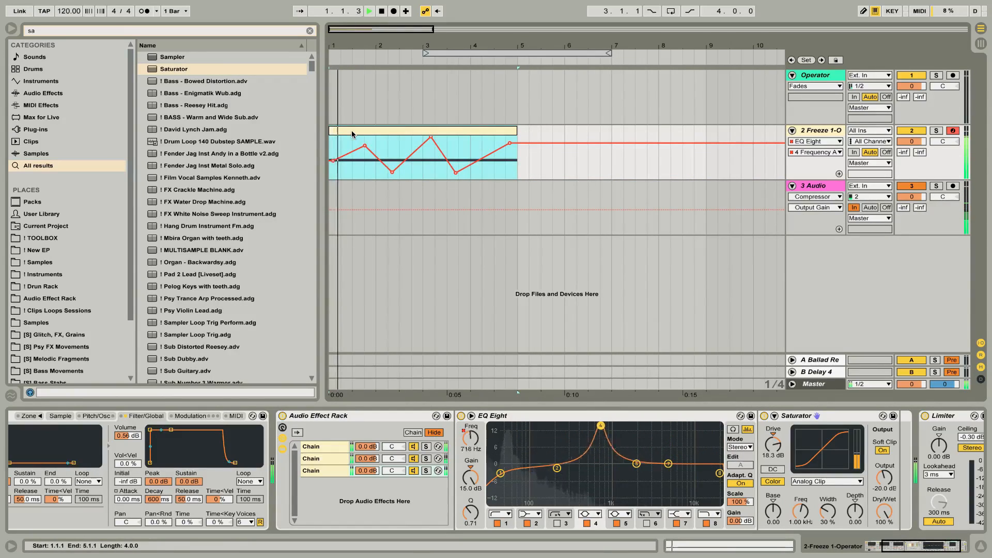
{"action": "left_click_drag", "start_coordinate": [330, 159], "coordinate": [330, 142]}
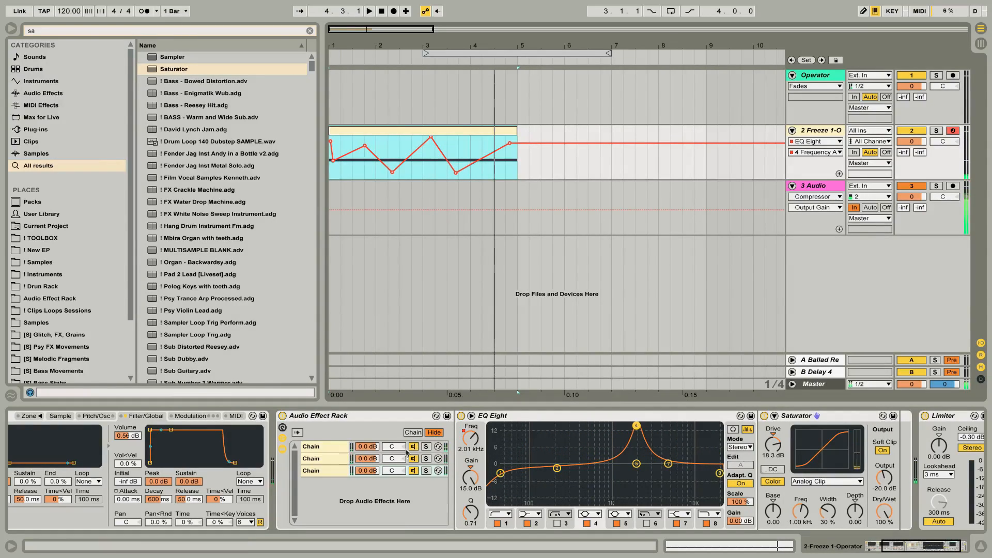
Add an Auto Filter at the end of the device chain, after the Limiter that follows the rack.
{"action": "scroll", "coordinate": [897, 485], "scroll_direction": "right", "scroll_amount": 3}
{"action": "key", "text": "super+f"}
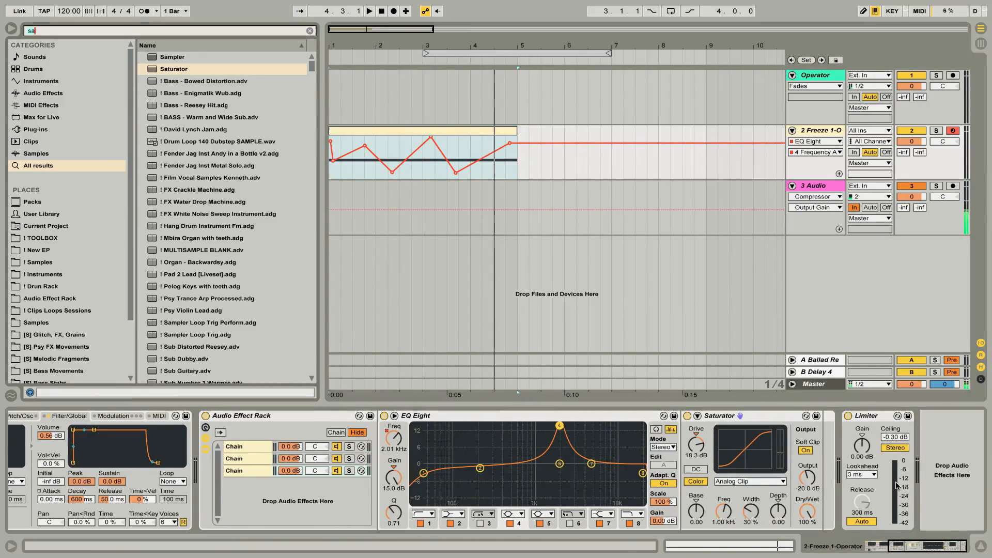
{"action": "key", "text": "BackSpace"}
{"action": "type", "text": "au"}
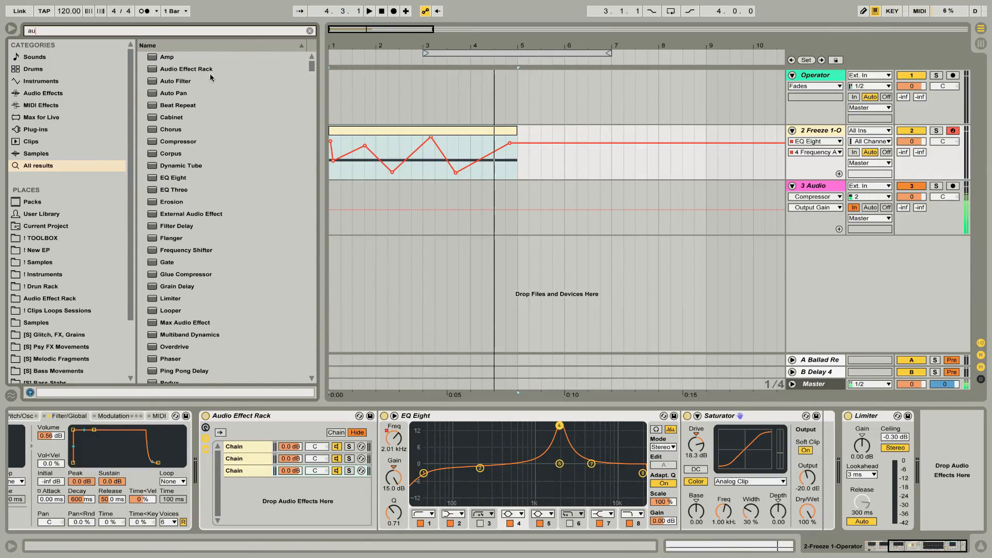
{"action": "left_click_drag", "start_coordinate": [207, 81], "coordinate": [940, 465]}
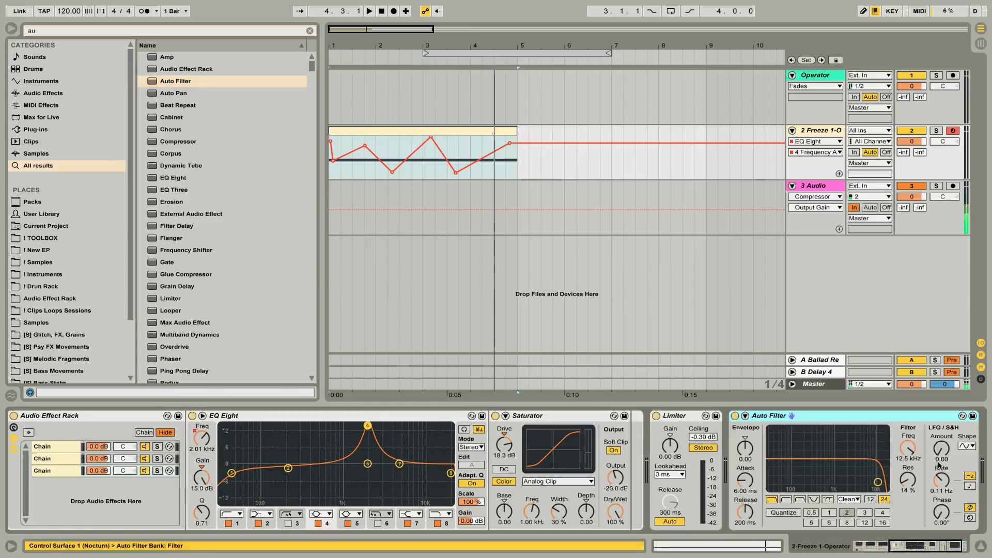
Configure the last Auto Filter as a 552 Hz notch with 40% resonance, LFO amount 18.1, rate 0.35 Hz, OSR circuit and 13.5 dB Drive.
{"action": "left_click", "coordinate": [813, 499]}
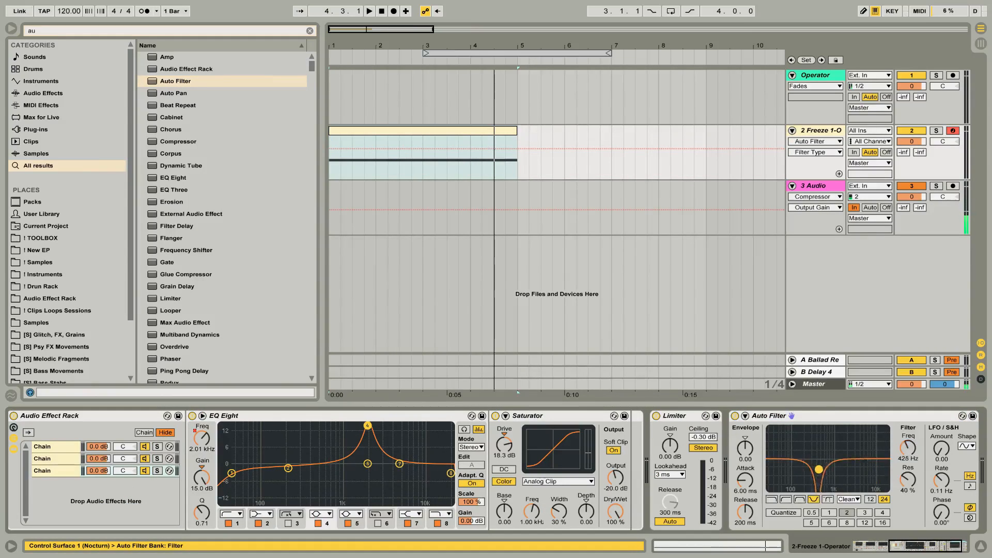
{"action": "left_click_drag", "start_coordinate": [909, 454], "coordinate": [881, 467]}
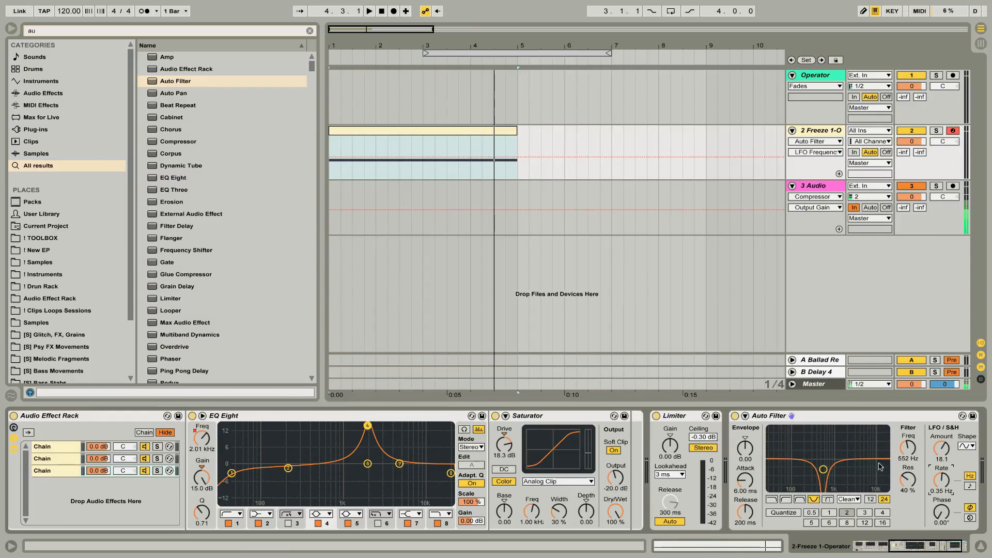
{"action": "left_click", "coordinate": [847, 499]}
{"action": "left_click", "coordinate": [845, 517]}
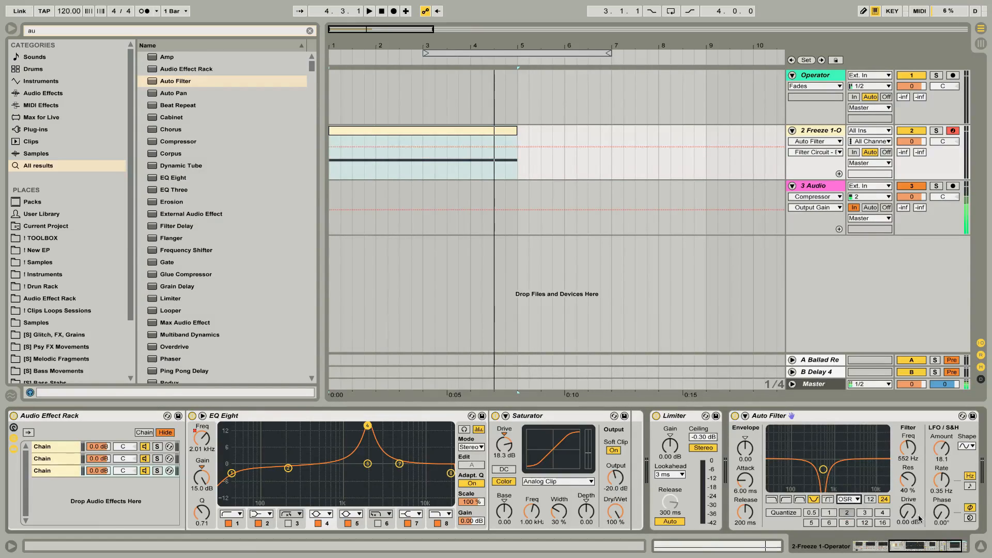
{"action": "left_click", "coordinate": [918, 517]}
{"action": "left_click_drag", "start_coordinate": [912, 515], "coordinate": [911, 480]}
Play back the clip and lower the gain of the Limiter after the rack to -9.80 dB.
{"action": "key", "text": "space"}
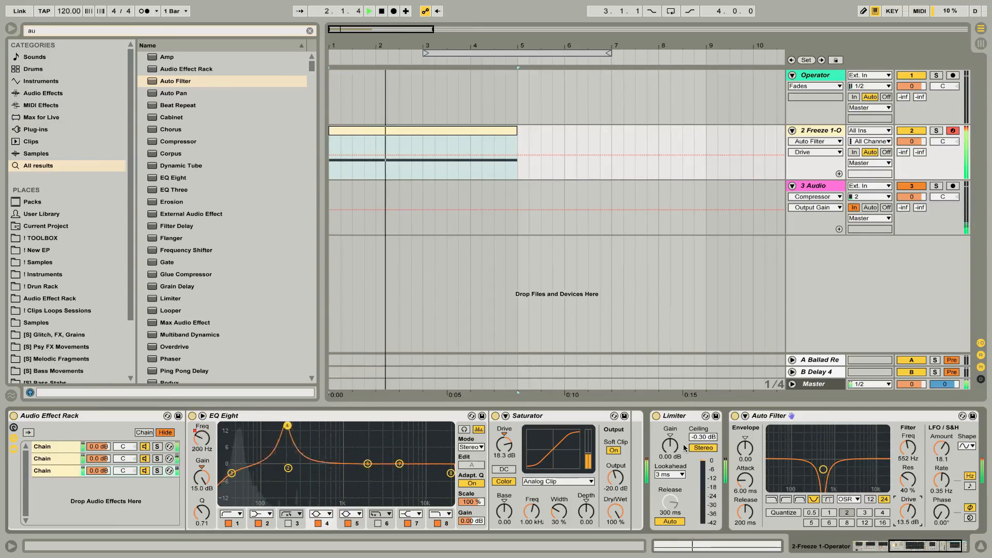
{"action": "left_click_drag", "start_coordinate": [670, 445], "coordinate": [670, 466]}
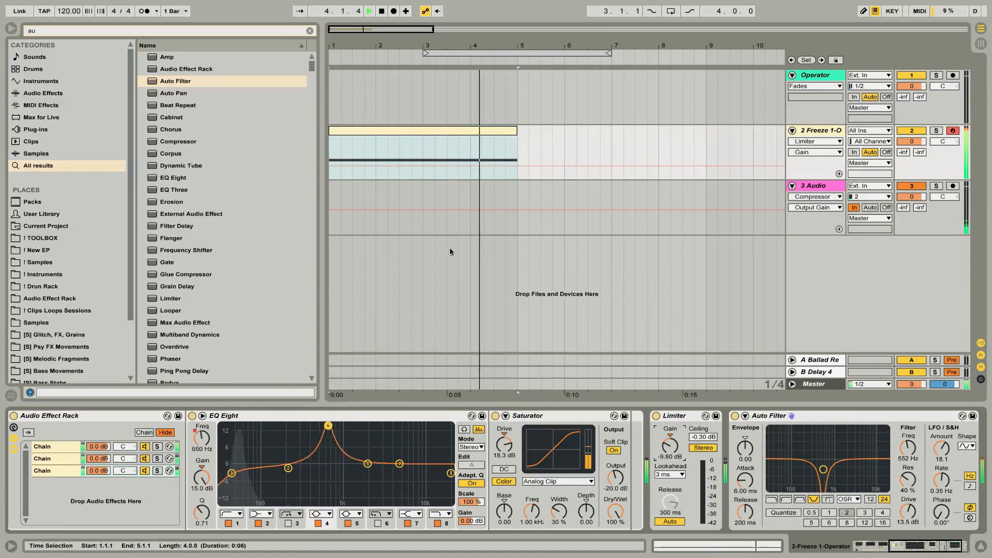
Stop playback and add a Limiter followed by a Utility with -10.0 dB gain at the end of the device chain.
{"action": "key", "text": "space"}
{"action": "left_click_drag", "start_coordinate": [166, 299], "coordinate": [893, 443]}
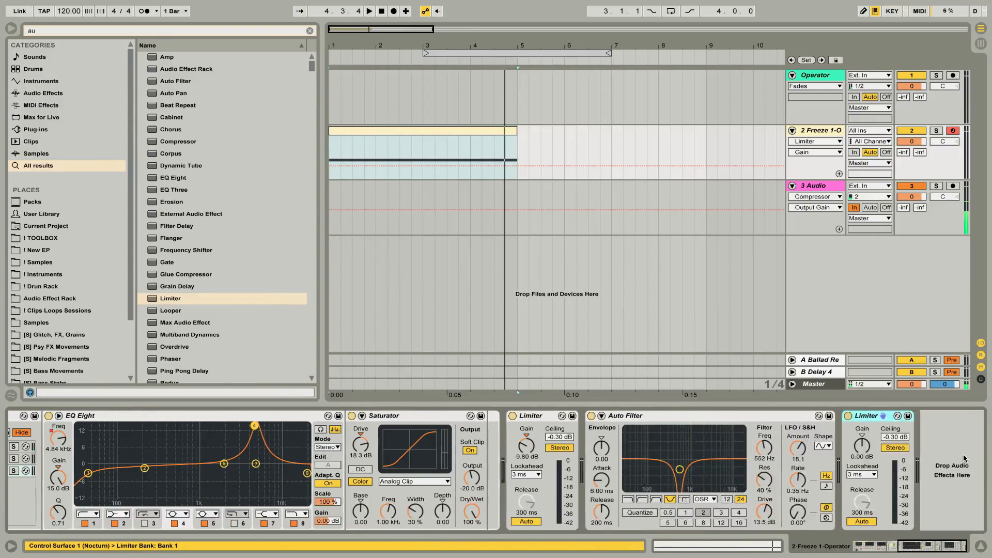
{"action": "key", "text": "ctrl+f"}
{"action": "type", "text": "ut"}
{"action": "key", "text": "Down"}
{"action": "key", "text": "Return"}
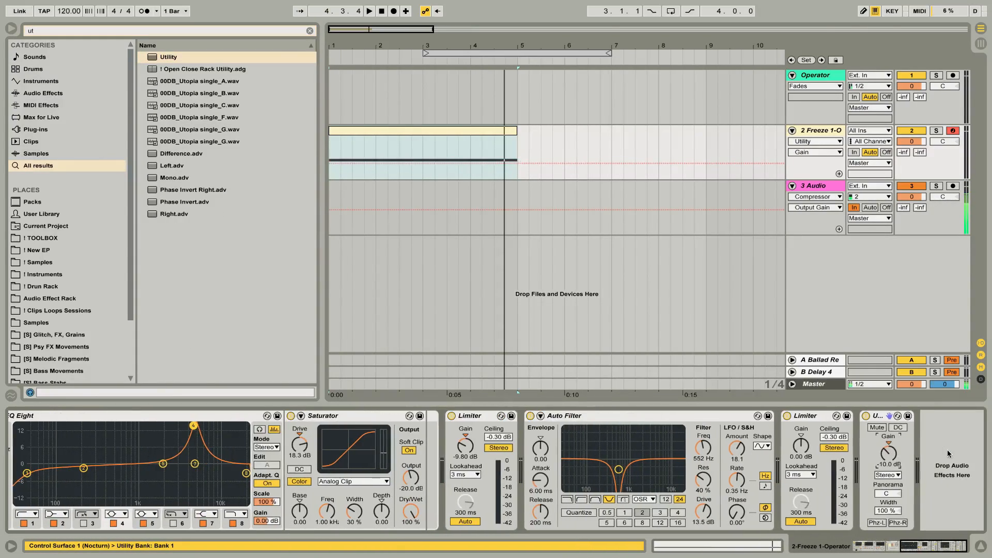
Find the OTT preset in the browser and load it after the Utility.
{"action": "key", "text": "ctrl+f"}
{"action": "type", "text": "ott"}
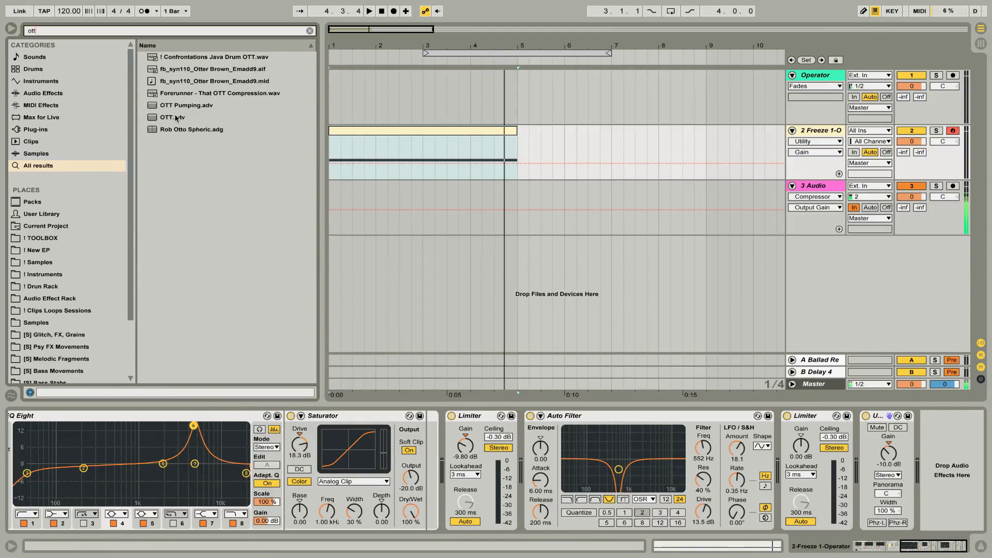
{"action": "double_click", "coordinate": [175, 118]}
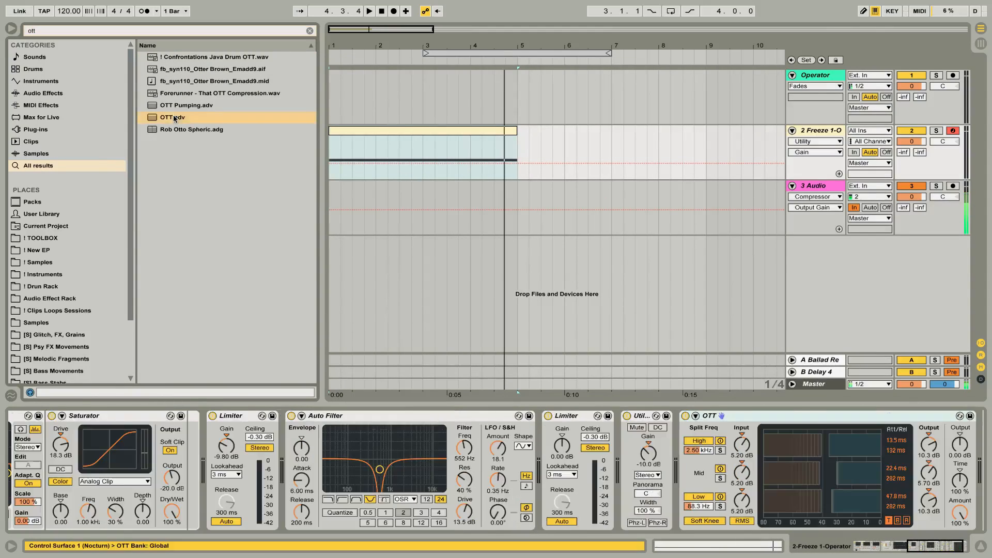
Play back the clip and set OTT's output gains to 7.30 dB high, 12.0 dB low and 4.00 dB overall.
{"action": "key", "text": "space"}
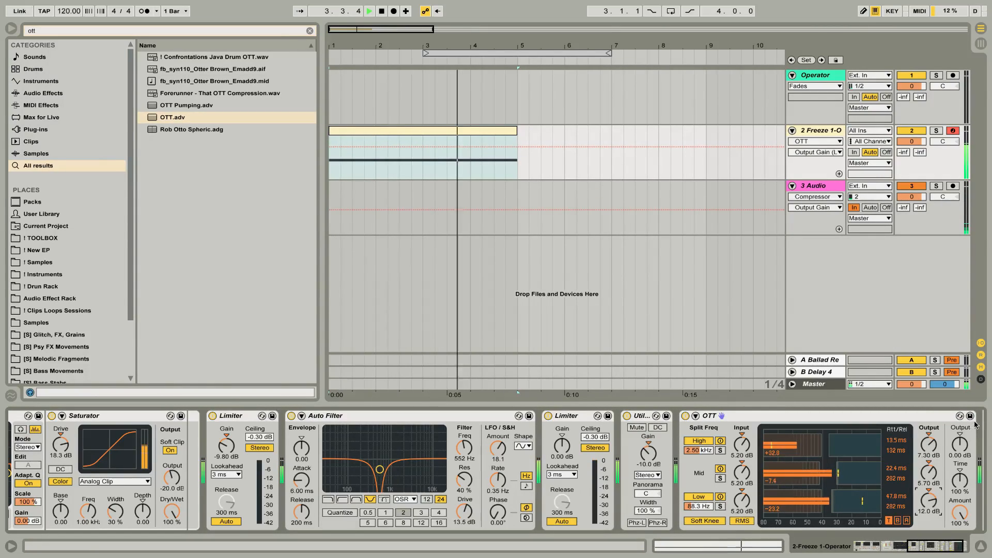
{"action": "left_click_drag", "start_coordinate": [960, 445], "coordinate": [960, 440]}
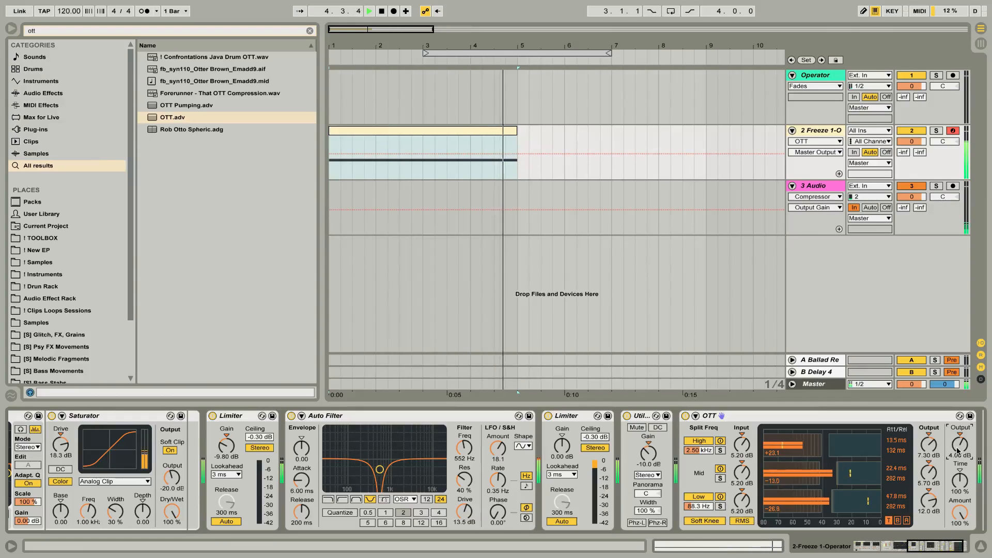
{"action": "left_click", "coordinate": [905, 418]}
{"action": "scroll", "coordinate": [905, 421], "scroll_direction": "right", "scroll_amount": 3}
{"action": "key", "text": "space"}
{"action": "key", "text": "space"}
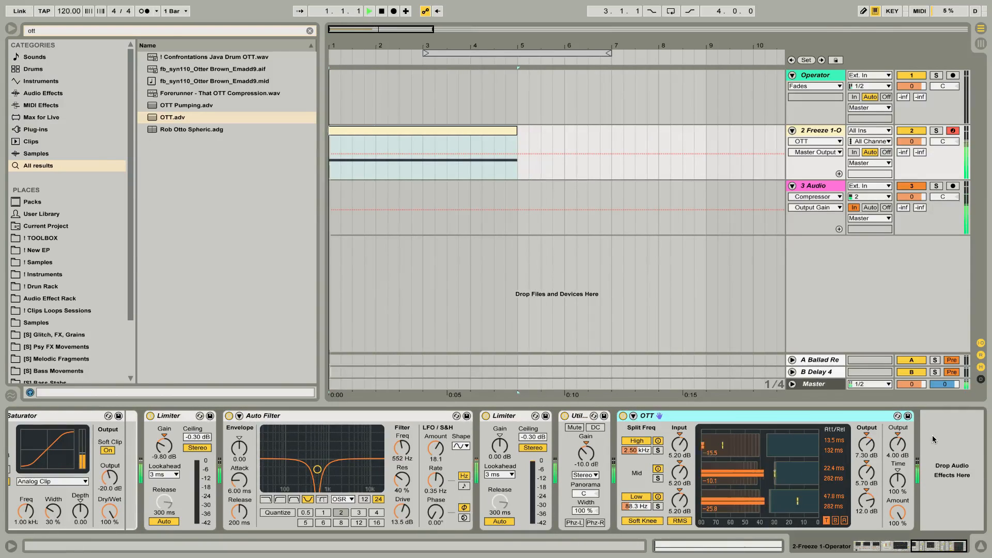
{"action": "key", "text": "space"}
Add an Auto Filter after OTT, group it into an Audio Effect Rack and show the rack's chain list.
{"action": "left_click", "coordinate": [956, 456]}
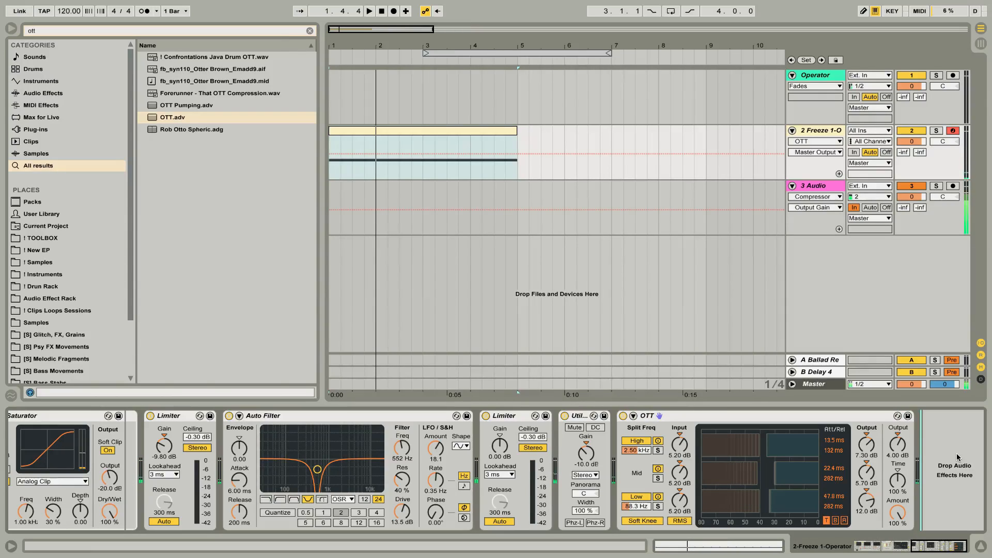
{"action": "key", "text": "ctrl+f"}
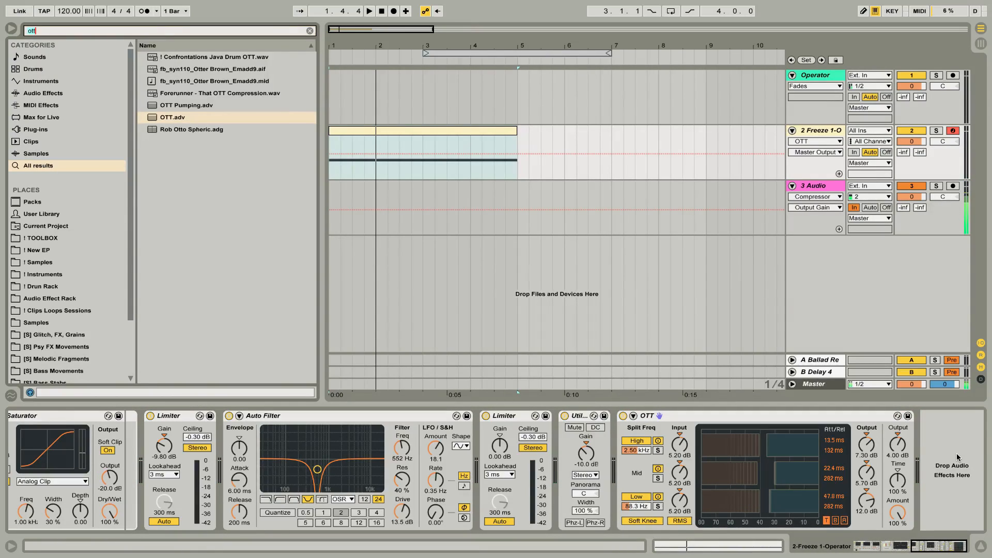
{"action": "type", "text": "au"}
{"action": "key", "text": "Down"}
{"action": "key", "text": "Down"}
{"action": "key", "text": "Down"}
{"action": "key", "text": "Return"}
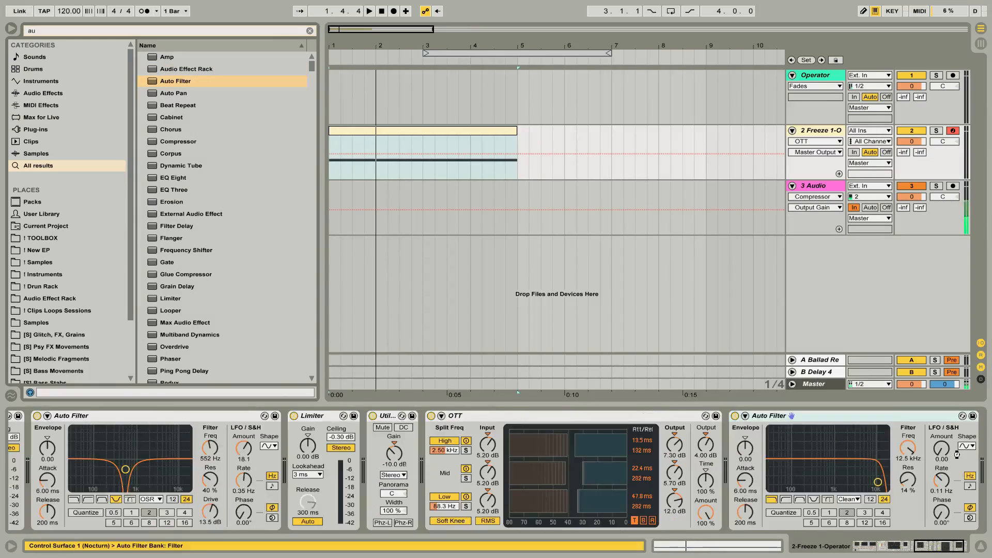
{"action": "left_click", "coordinate": [897, 411]}
{"action": "key", "text": "ctrl+g"}
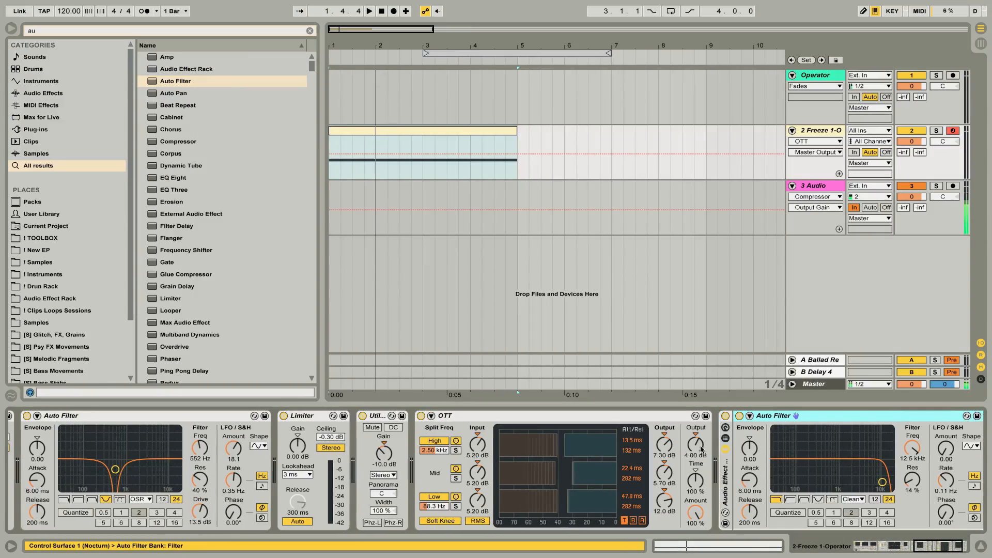
{"action": "left_click", "coordinate": [726, 438]}
{"action": "left_click", "coordinate": [766, 450]}
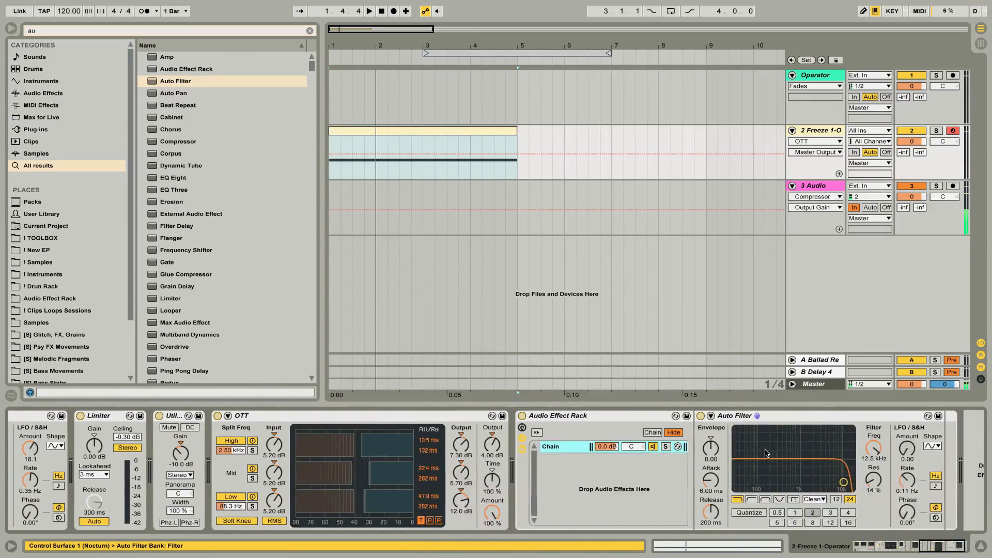
Set the rack's Auto Filter to the SMP circuit, LFO amount 30.0 and rate 0.33 Hz, with zigzag Drive automation across the clip.
{"action": "left_click", "coordinate": [814, 499]}
{"action": "left_click", "coordinate": [813, 536]}
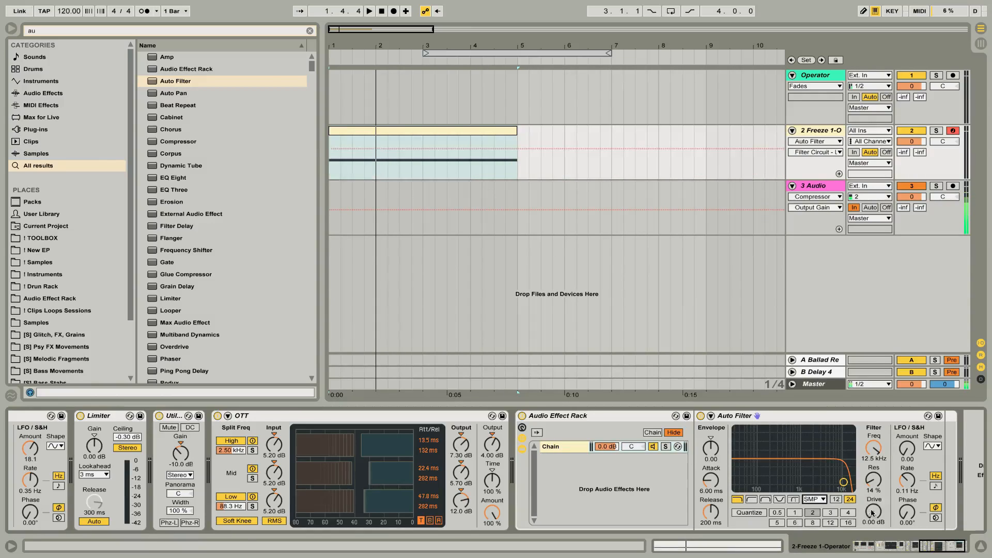
{"action": "left_click_drag", "start_coordinate": [333, 177], "coordinate": [512, 178]}
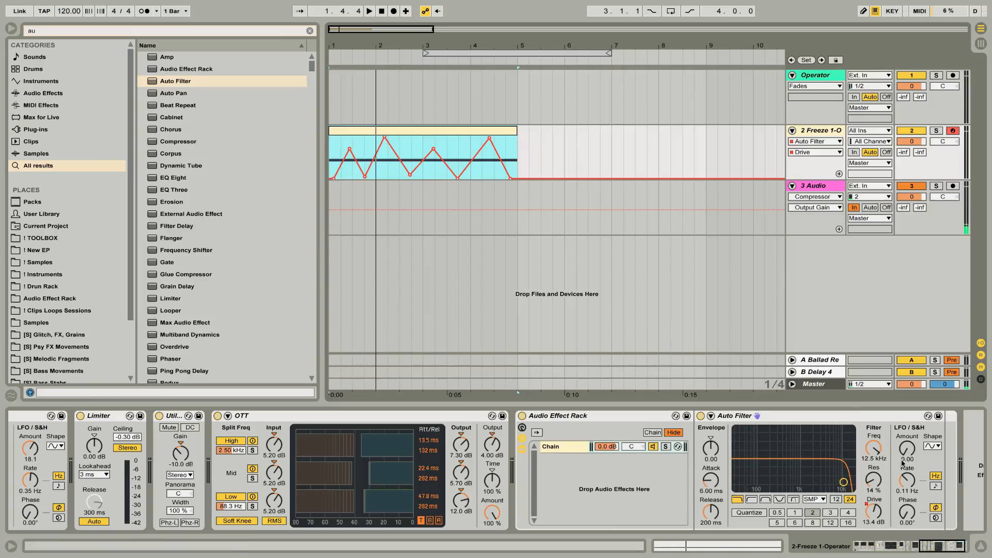
{"action": "left_click_drag", "start_coordinate": [901, 459], "coordinate": [906, 488]}
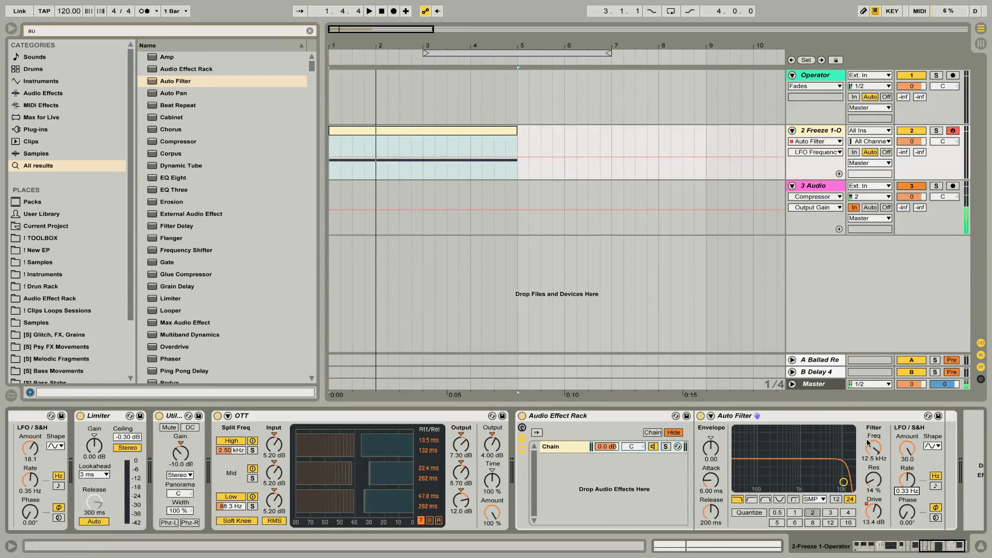
Lower the Auto Filter frequency to 148 Hz, draw rising and falling Frequency automation across the clip and audition it.
{"action": "left_click_drag", "start_coordinate": [868, 443], "coordinate": [869, 444]}
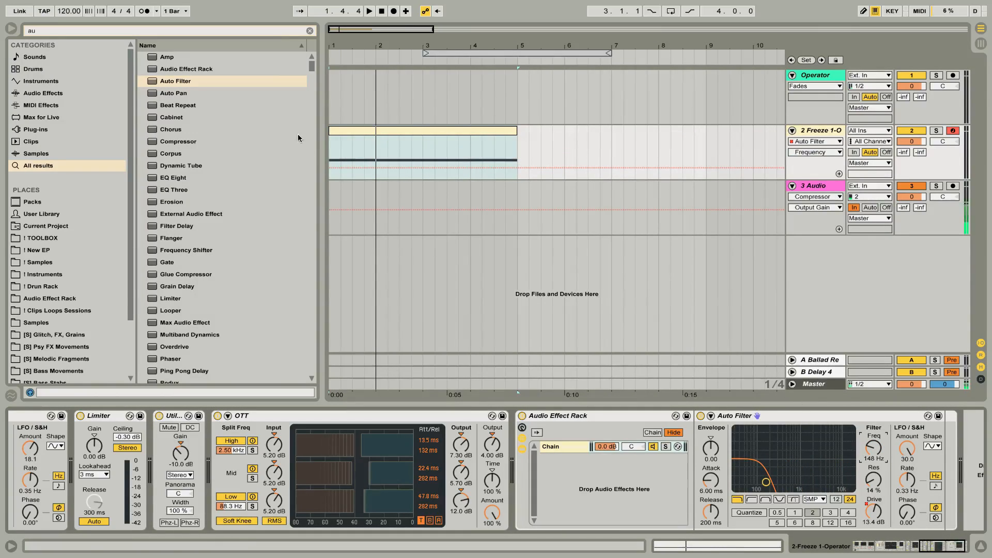
{"action": "left_click", "coordinate": [336, 168]}
{"action": "left_click_drag", "start_coordinate": [349, 168], "coordinate": [348, 137]}
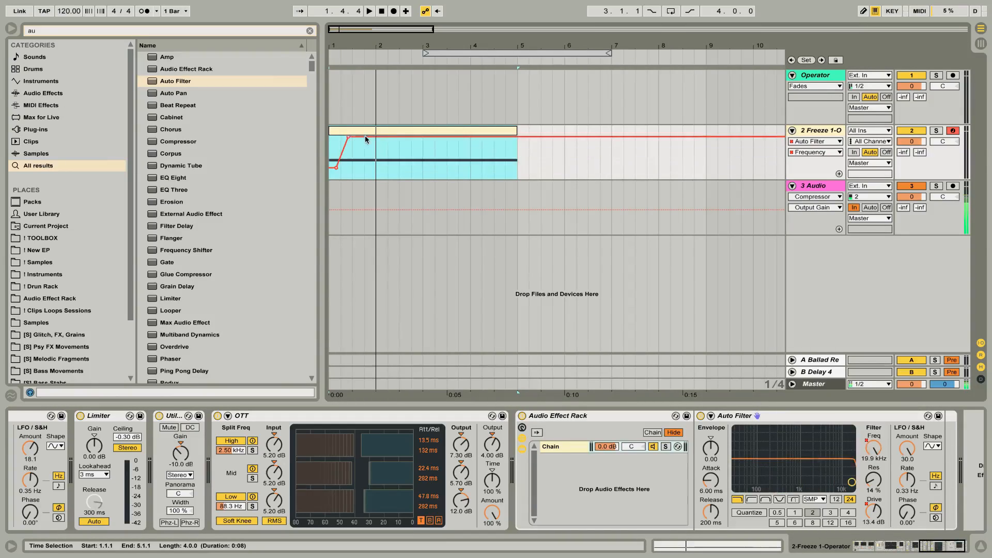
{"action": "left_click", "coordinate": [380, 174]}
{"action": "left_click", "coordinate": [423, 137]}
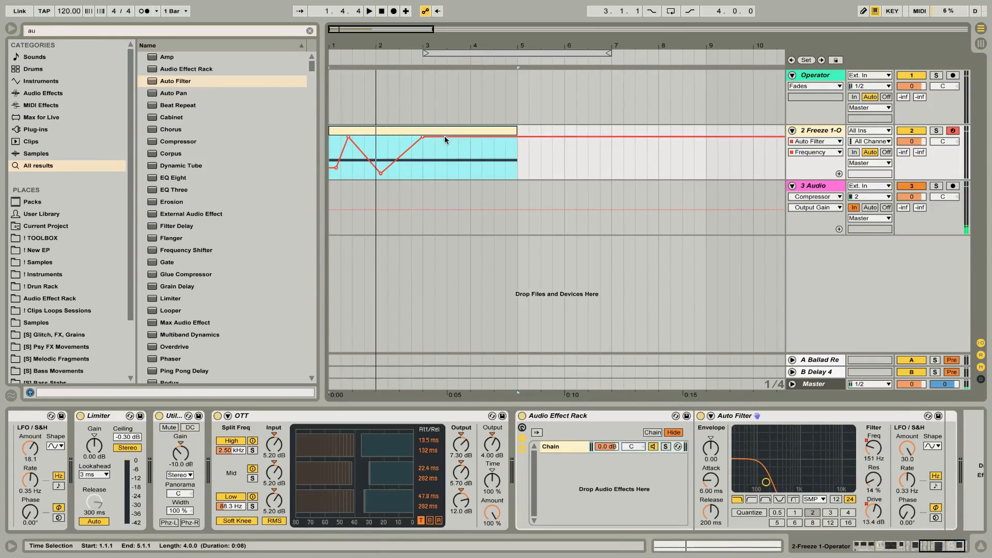
{"action": "left_click", "coordinate": [451, 168]}
{"action": "left_click_drag", "start_coordinate": [483, 137], "coordinate": [508, 138]}
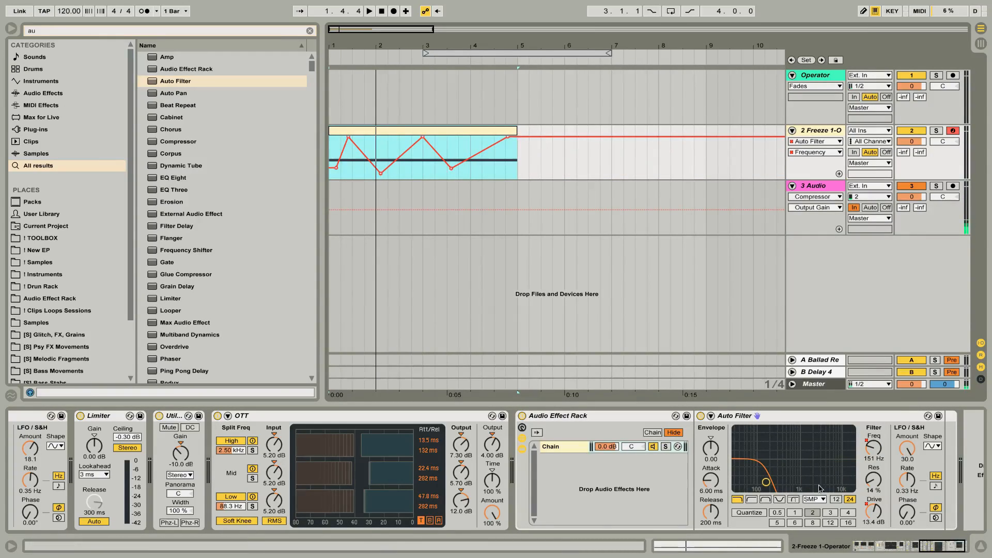
{"action": "key", "text": "space"}
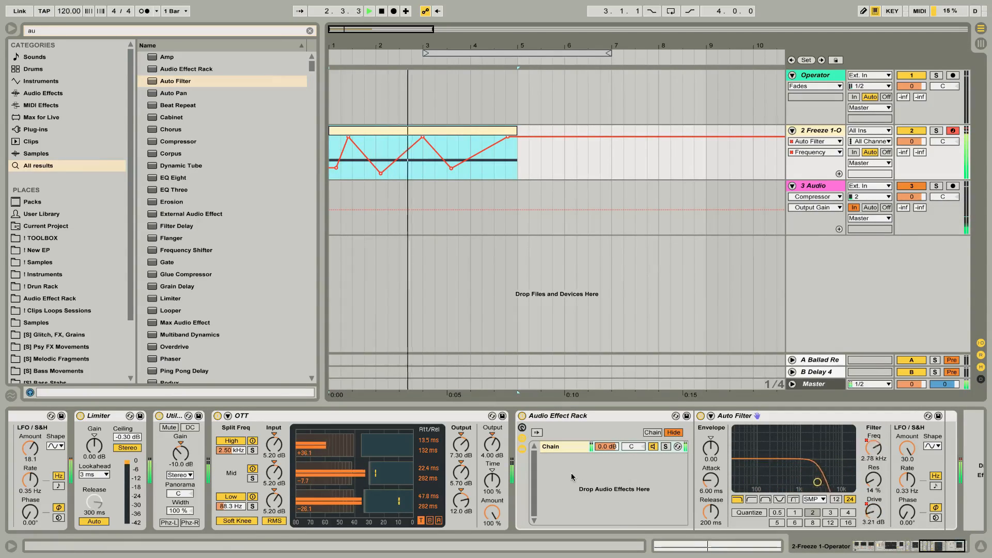
Create a second chain in the new rack and place an Auto Filter on it.
{"action": "right_click", "coordinate": [587, 464]}
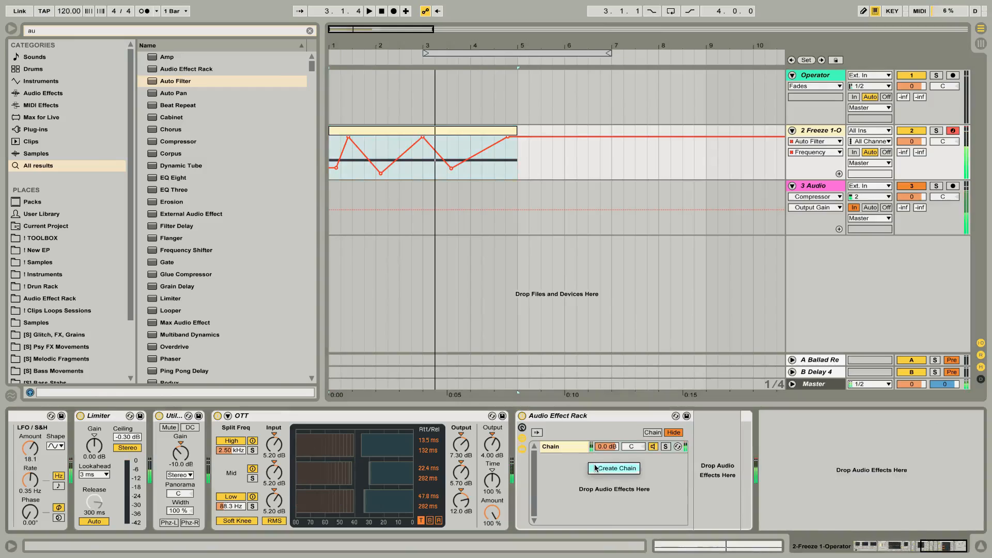
{"action": "left_click", "coordinate": [610, 469]}
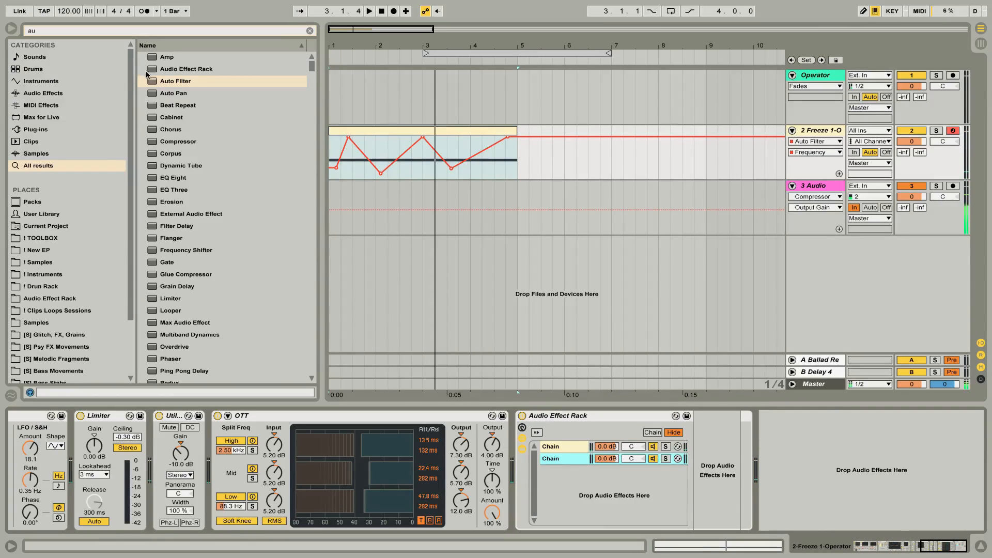
{"action": "left_click_drag", "start_coordinate": [166, 84], "coordinate": [717, 468]}
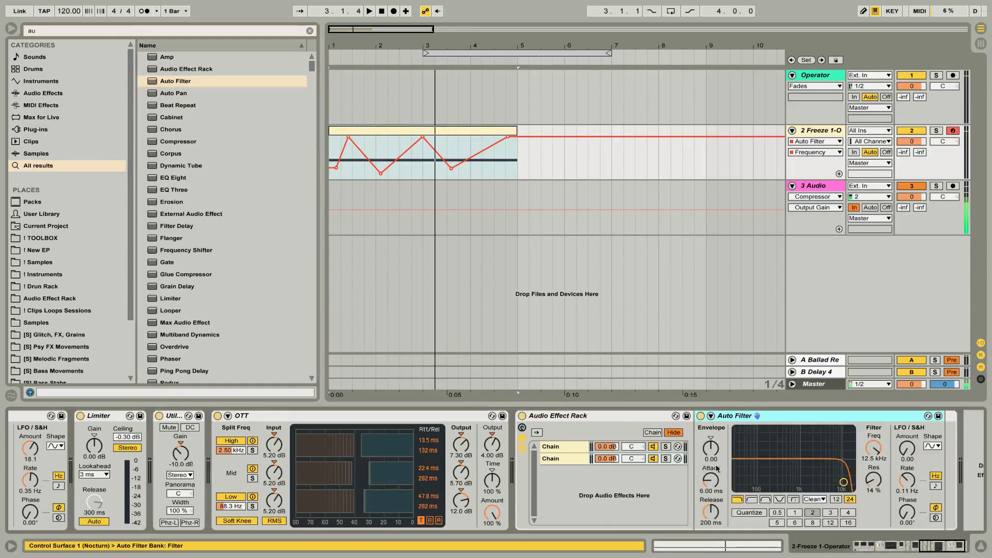
Make the second chain's Auto Filter a high-pass at 87.3 Hz and draw zigzag Frequency automation across the clip.
{"action": "left_click", "coordinate": [752, 499]}
{"action": "left_click_drag", "start_coordinate": [874, 453], "coordinate": [875, 455]}
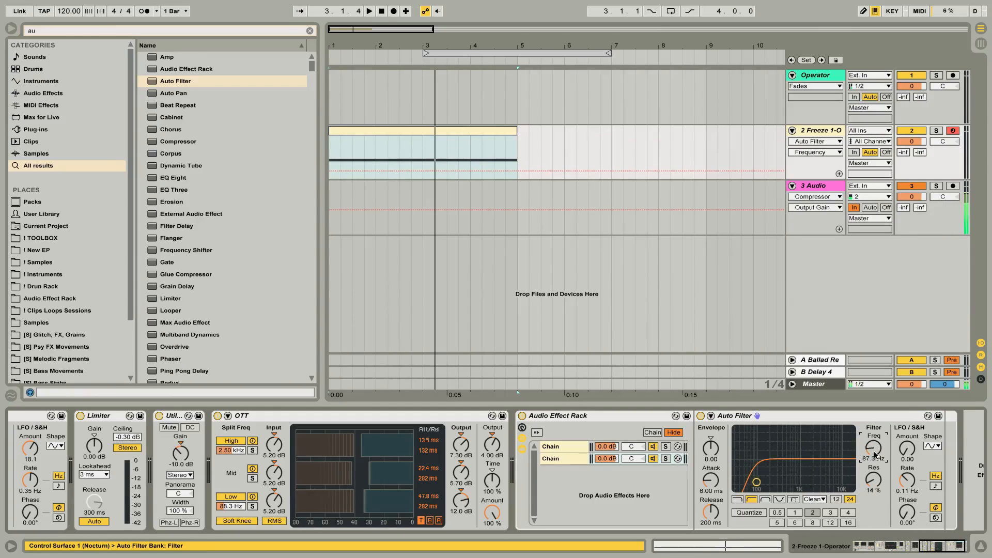
{"action": "left_click", "coordinate": [336, 170]}
{"action": "left_click_drag", "start_coordinate": [349, 171], "coordinate": [416, 145]}
{"action": "left_click_drag", "start_coordinate": [478, 145], "coordinate": [515, 137]}
{"action": "left_click", "coordinate": [471, 151]}
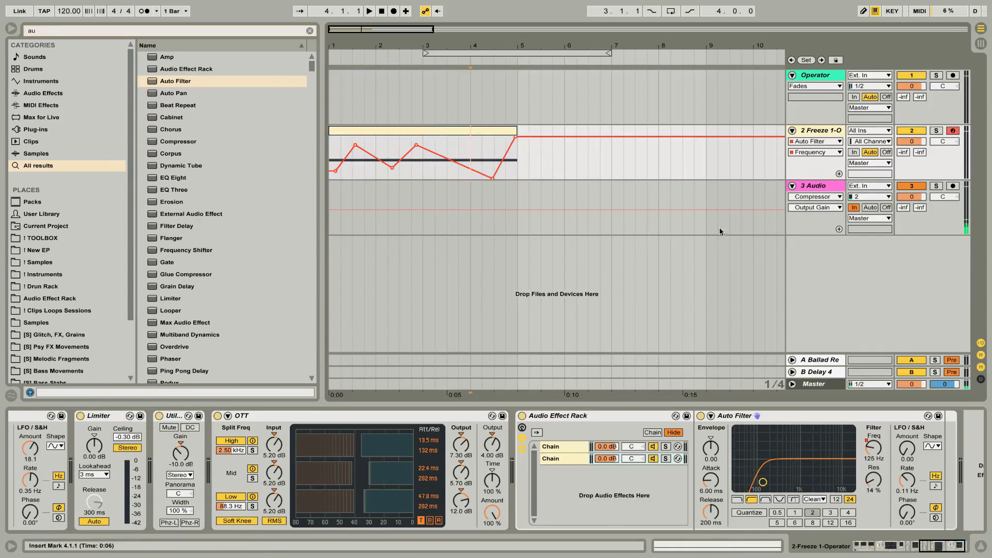
Switch the high-pass Auto Filter to the SMP circuit and draw zigzag Drive automation across the clip.
{"action": "left_click", "coordinate": [818, 504]}
{"action": "left_click", "coordinate": [817, 536]}
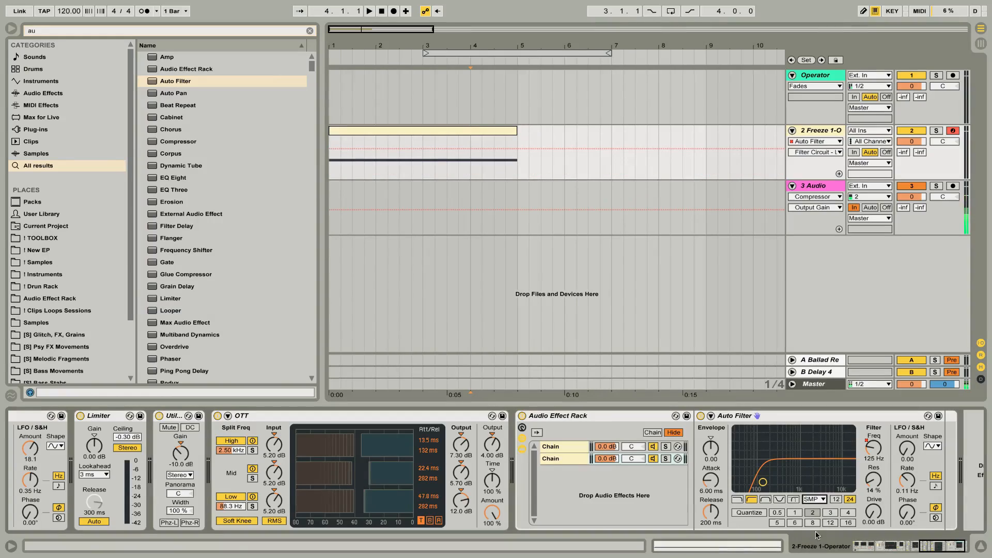
{"action": "left_click", "coordinate": [863, 514]}
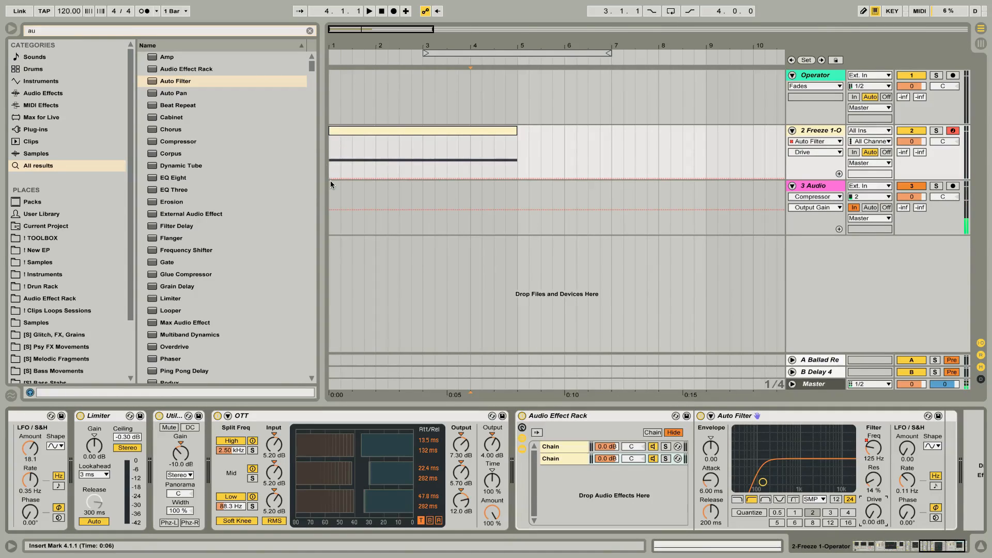
{"action": "left_click_drag", "start_coordinate": [327, 177], "coordinate": [506, 166]}
Create a third, empty chain in the rack, set its volume to -12.7 dB and briefly play the clip.
{"action": "right_click", "coordinate": [560, 493]}
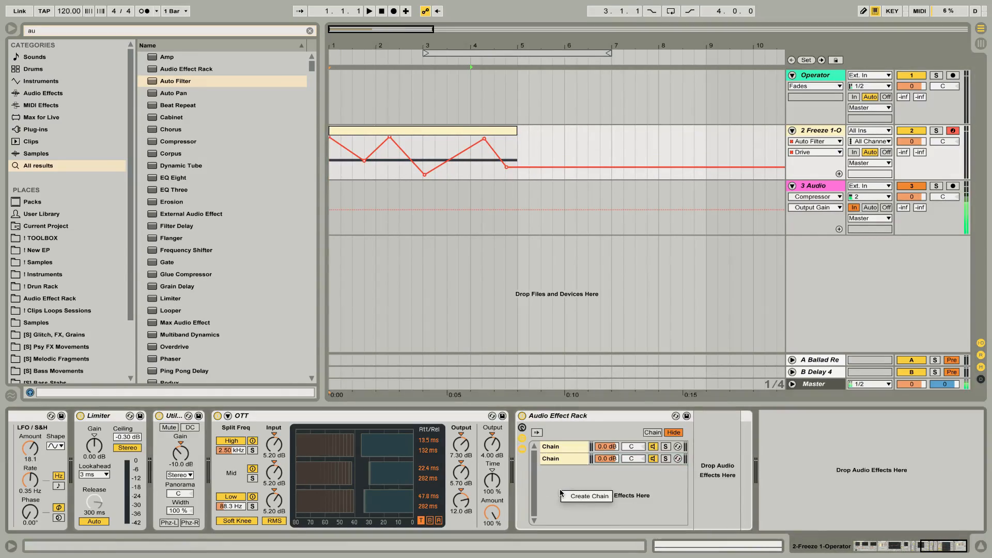
{"action": "left_click", "coordinate": [569, 496]}
{"action": "left_click_drag", "start_coordinate": [606, 472], "coordinate": [606, 501]}
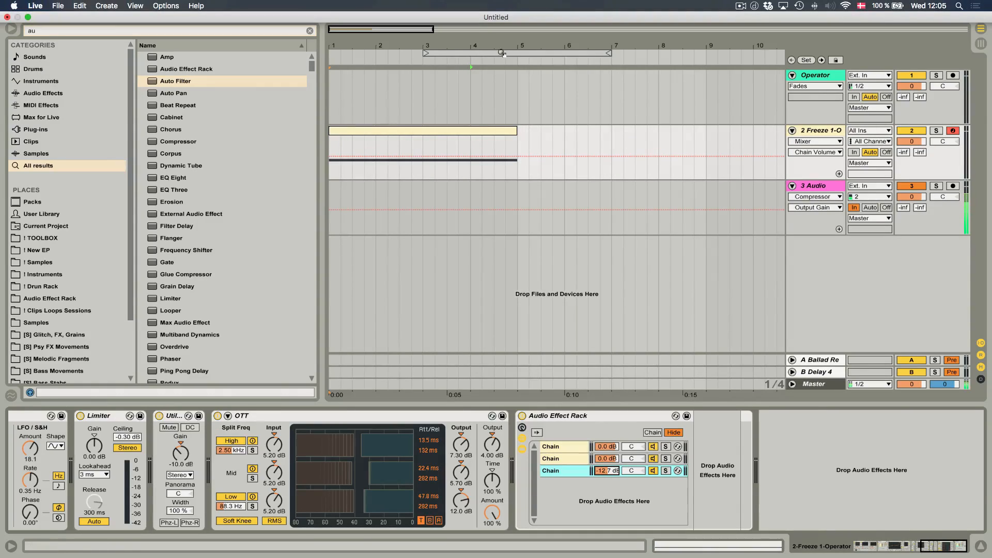
{"action": "left_click", "coordinate": [494, 130]}
{"action": "key", "text": "space"}
{"action": "key", "text": "space"}
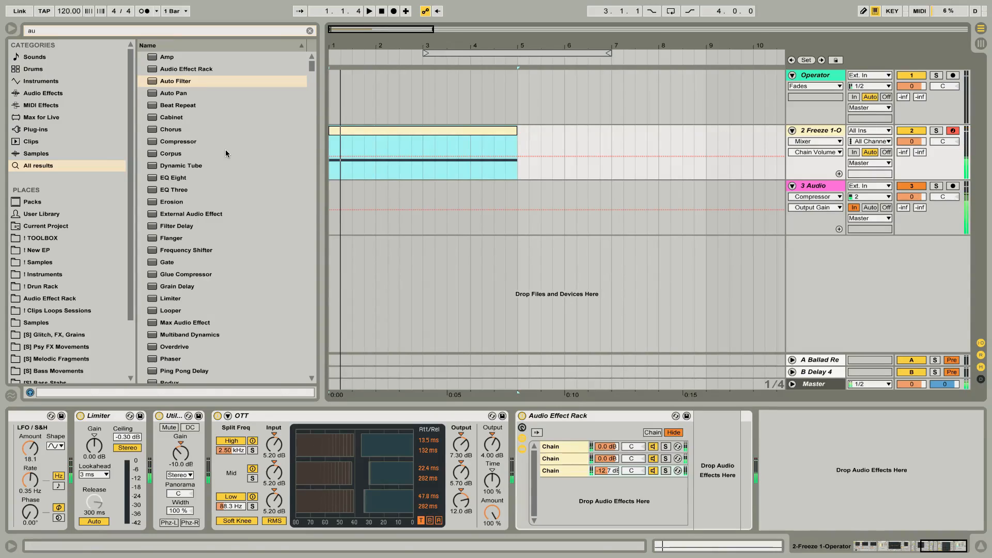
Add a Limiter after the three-chain rack and audition the clip through it.
{"action": "key", "text": "super+f"}
{"action": "type", "text": "lim"}
{"action": "key", "text": "Down"}
{"action": "key", "text": "Return"}
{"action": "key", "text": "space"}
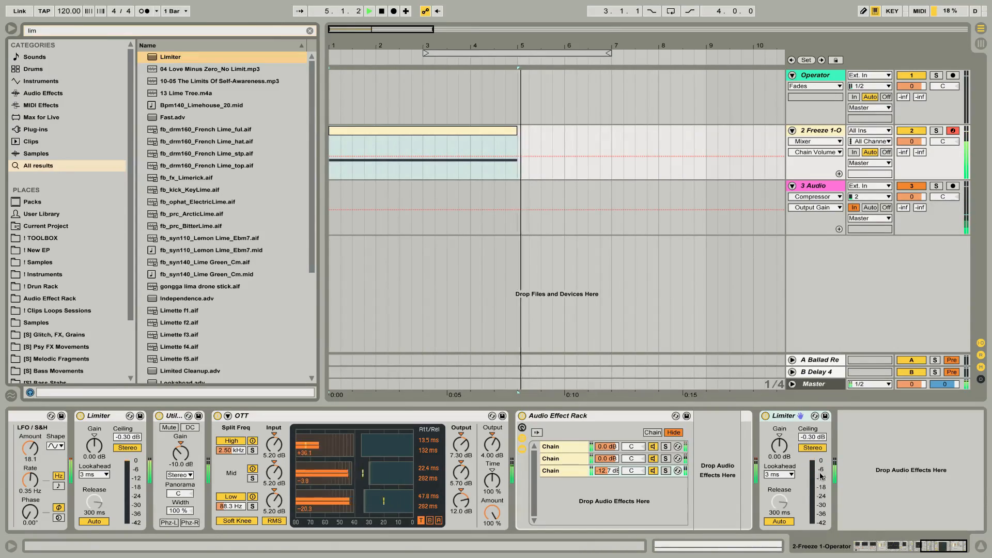
{"action": "key", "text": "space"}
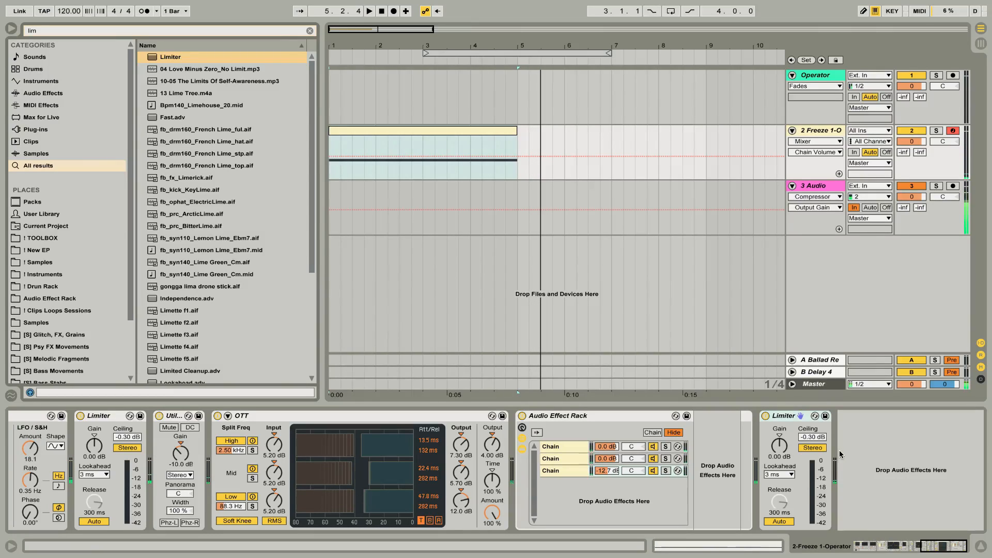
Load another OTT preset after the last Limiter, lower its Time setting and play back the clip.
{"action": "key", "text": "ctrl+f"}
{"action": "type", "text": "ott"}
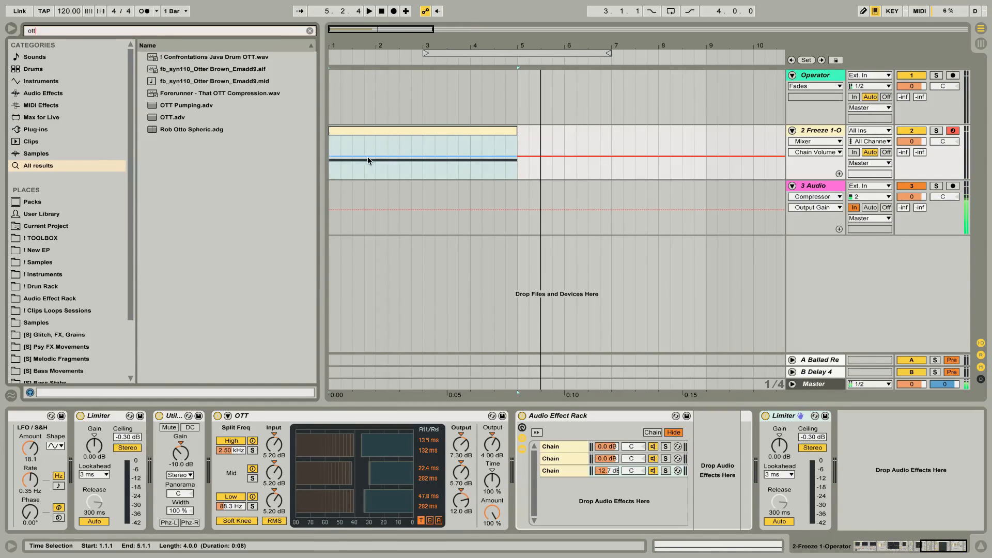
{"action": "left_click_drag", "start_coordinate": [184, 118], "coordinate": [988, 445]}
{"action": "left_click_drag", "start_coordinate": [917, 488], "coordinate": [914, 483]}
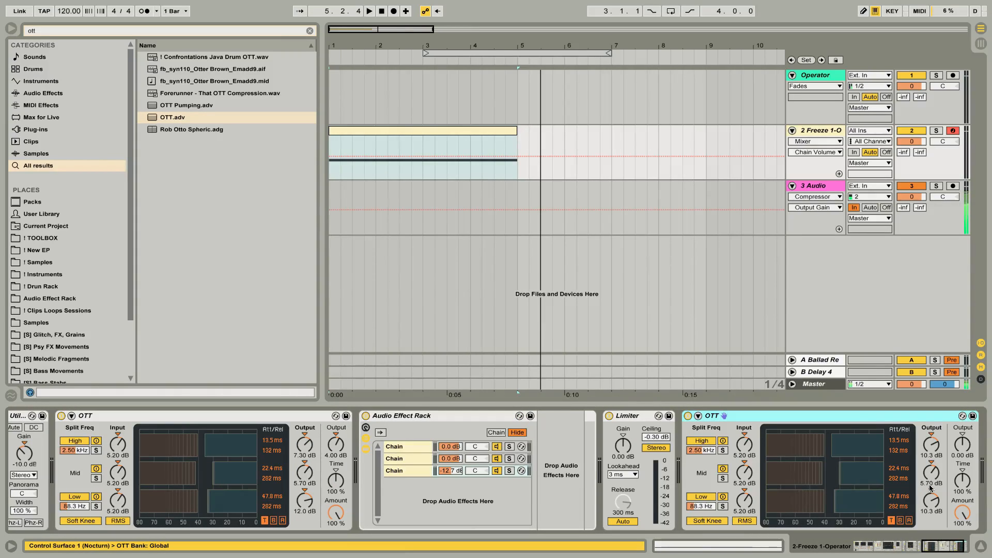
{"action": "left_click_drag", "start_coordinate": [963, 487], "coordinate": [963, 541]}
{"action": "key", "text": "space"}
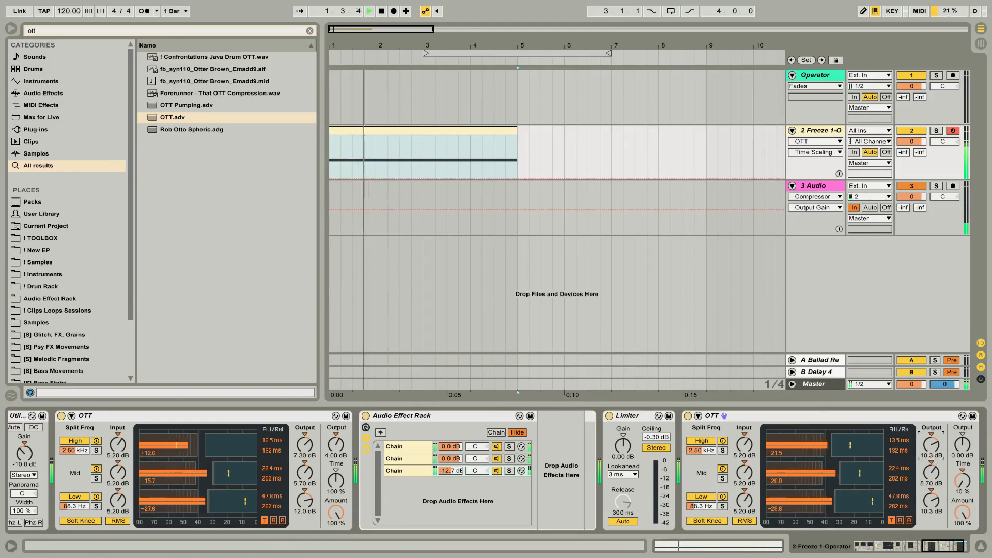
Set the last OTT's high-band output to 3.60 dB, overall output to 1.70 dB and Time to 31% while auditioning the clip.
{"action": "left_click_drag", "start_coordinate": [934, 459], "coordinate": [963, 414]}
{"action": "key", "text": "space"}
{"action": "key", "text": "space"}
{"action": "key", "text": "space"}
{"action": "key", "text": "space"}
{"action": "left_click_drag", "start_coordinate": [963, 481], "coordinate": [963, 541]}
{"action": "left_click_drag", "start_coordinate": [962, 445], "coordinate": [962, 439]}
{"action": "scroll", "coordinate": [965, 449], "scroll_direction": "right", "scroll_amount": 3}
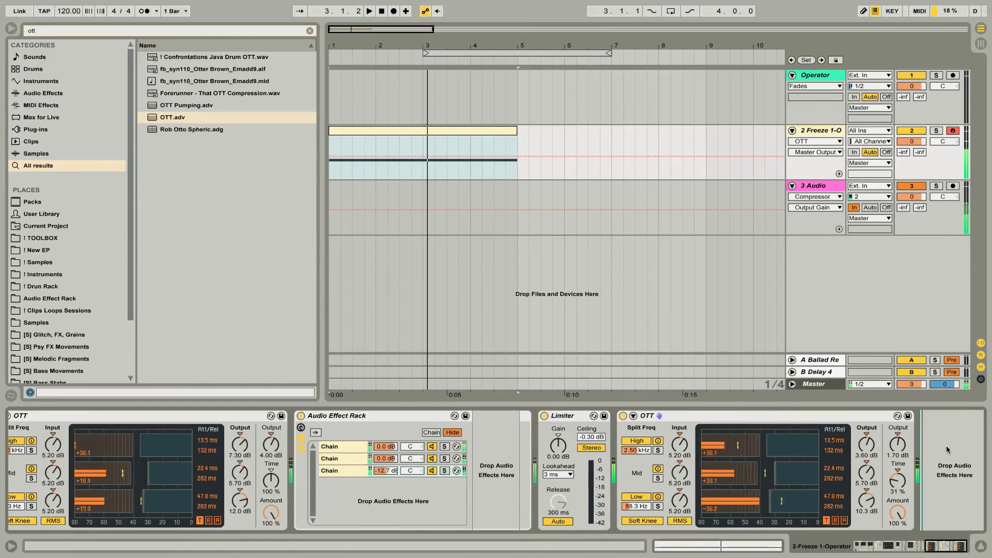
Add a Limiter after the last OTT, raise its gain to 7.40 dB and play back the clip.
{"action": "key", "text": "space"}
{"action": "key", "text": "ctrl+f"}
{"action": "type", "text": "lim"}
{"action": "key", "text": "space"}
{"action": "left_click_drag", "start_coordinate": [947, 446], "coordinate": [931, 445]}
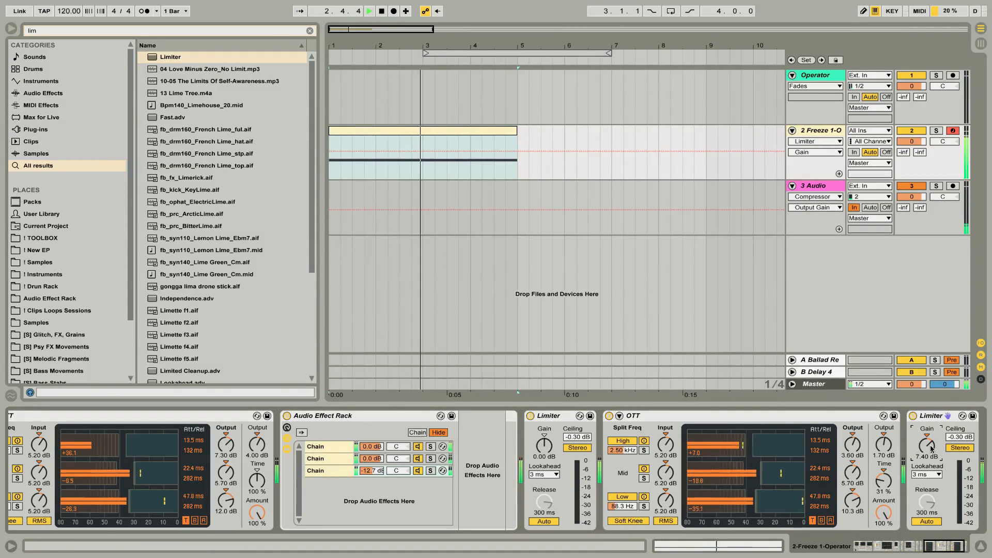
{"action": "key", "text": "space"}
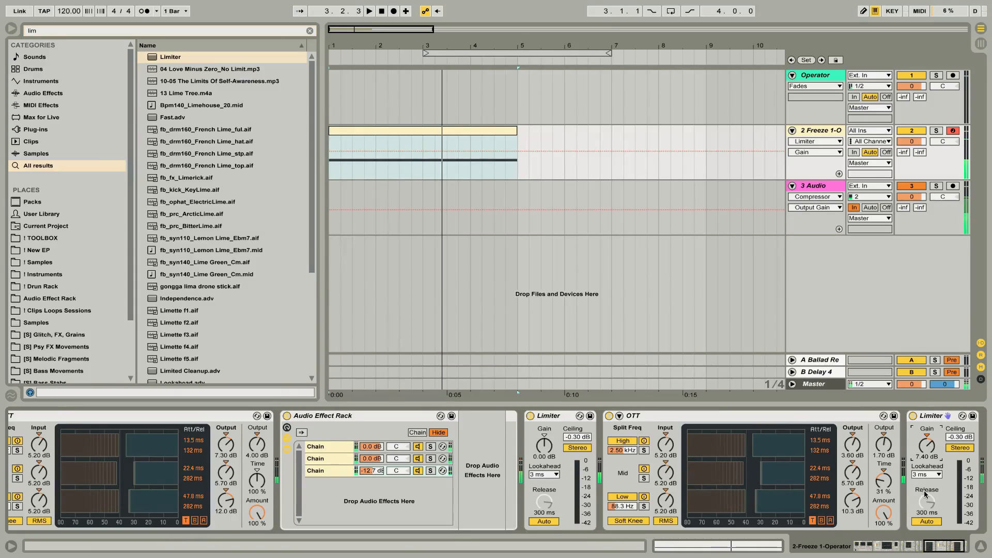
Enable the Sampler's pitch envelope with an amount of +18 st, decay of 481 ms and sustain of -100%.
{"action": "scroll", "coordinate": [924, 494], "scroll_direction": "right", "scroll_amount": 2}
{"action": "scroll", "coordinate": [768, 434], "scroll_direction": "left", "scroll_amount": 20}
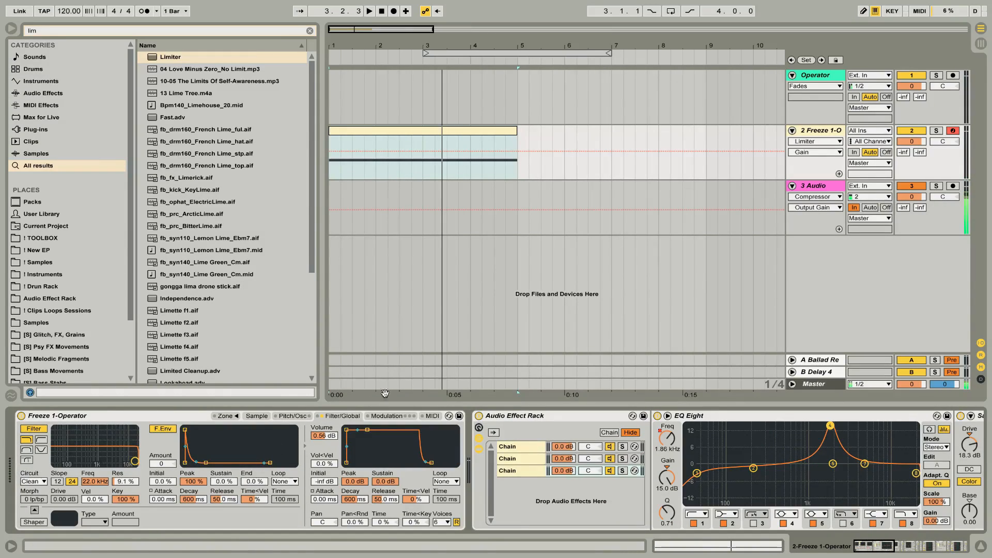
{"action": "left_click", "coordinate": [170, 416]}
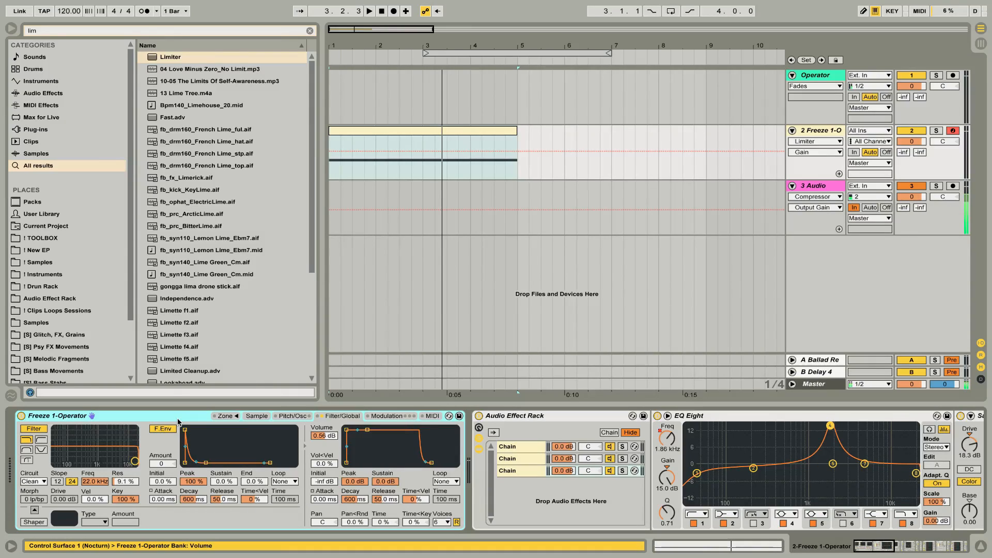
{"action": "left_click", "coordinate": [288, 418]}
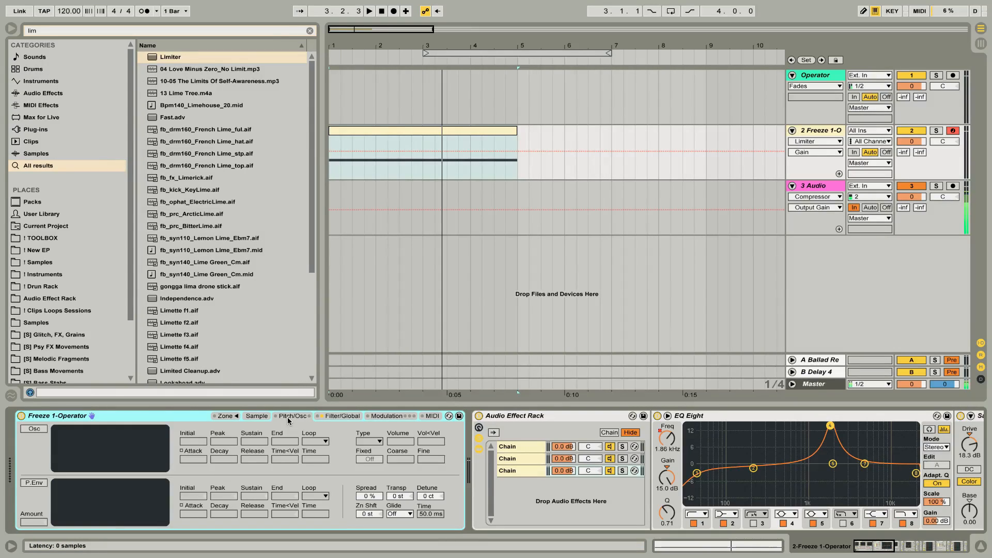
{"action": "left_click", "coordinate": [34, 483]}
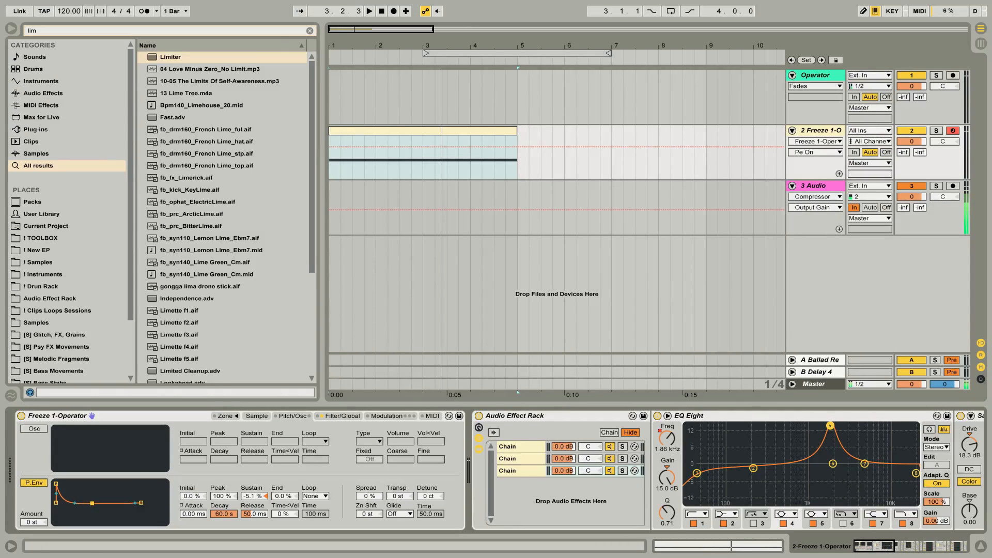
{"action": "left_click_drag", "start_coordinate": [41, 519], "coordinate": [42, 512]}
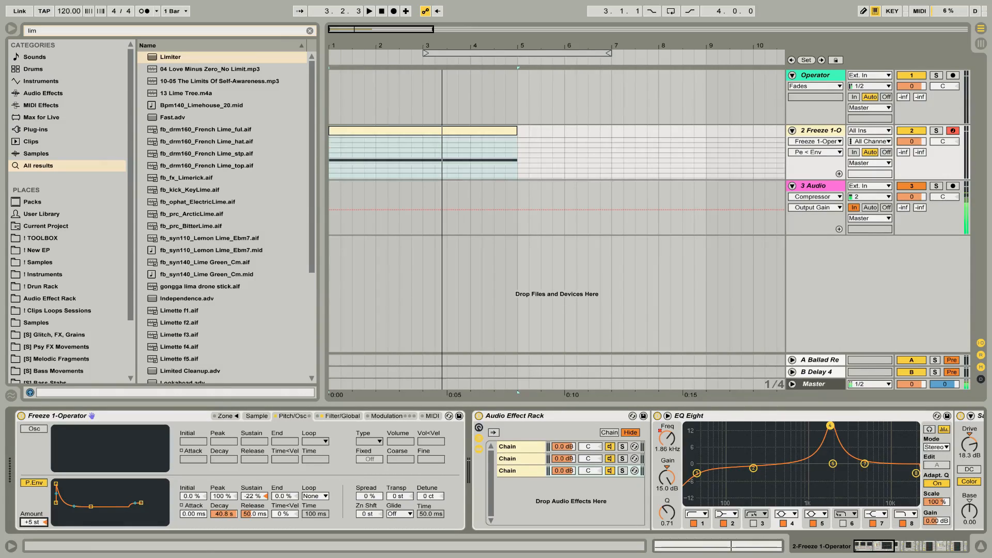
{"action": "key", "text": "space"}
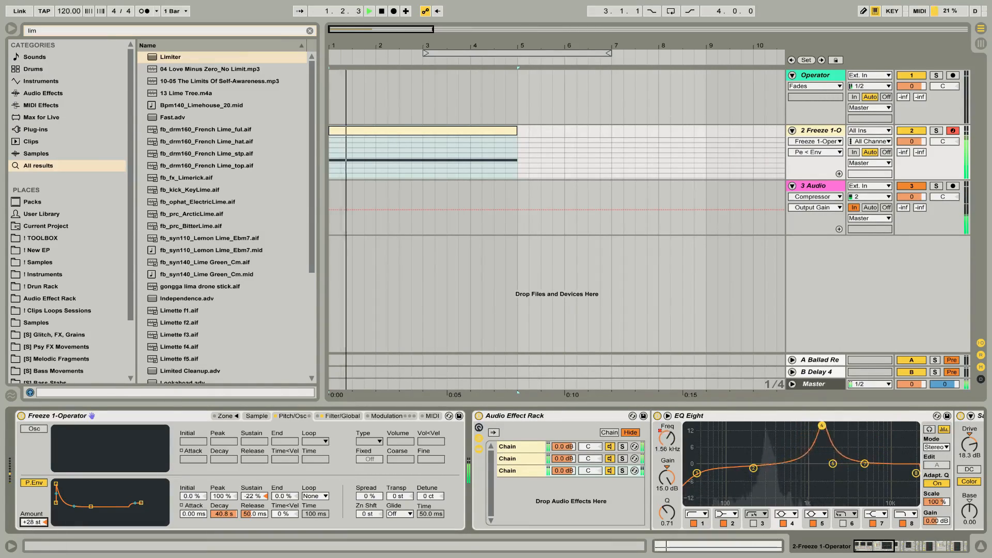
{"action": "left_click_drag", "start_coordinate": [90, 506], "coordinate": [76, 521]}
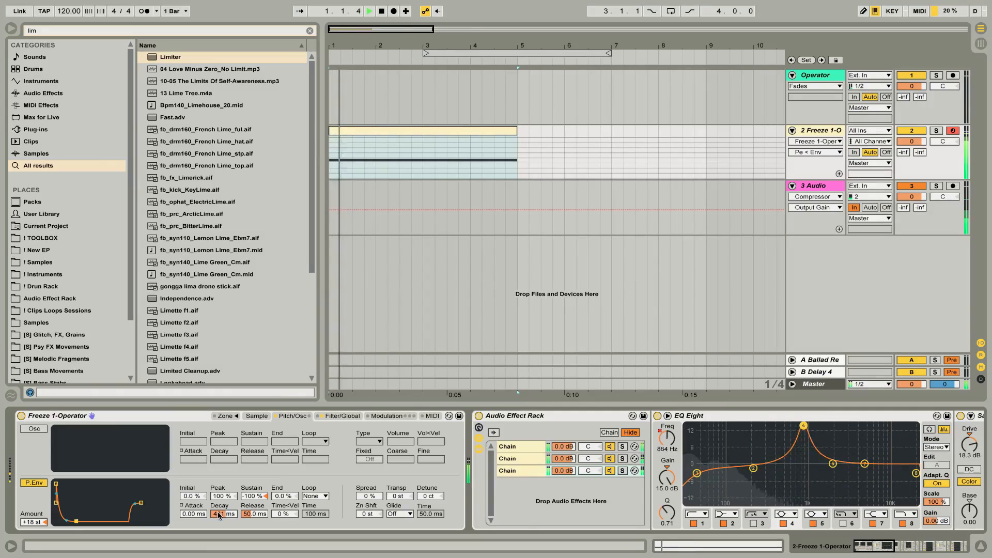
Set the pitch envelope's loop mode to Beat with a repeat of 1 and audition the clip.
{"action": "left_click", "coordinate": [317, 496]}
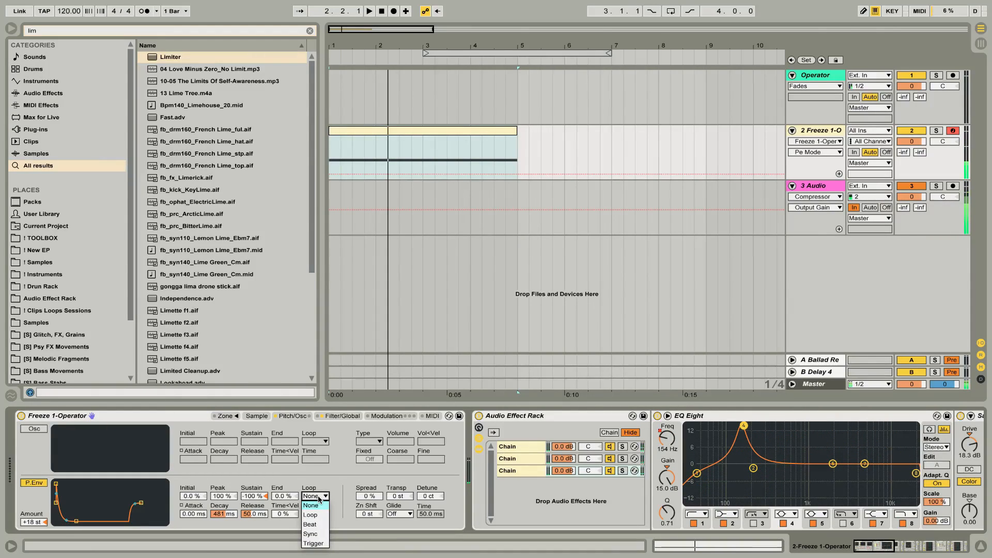
{"action": "left_click", "coordinate": [313, 523]}
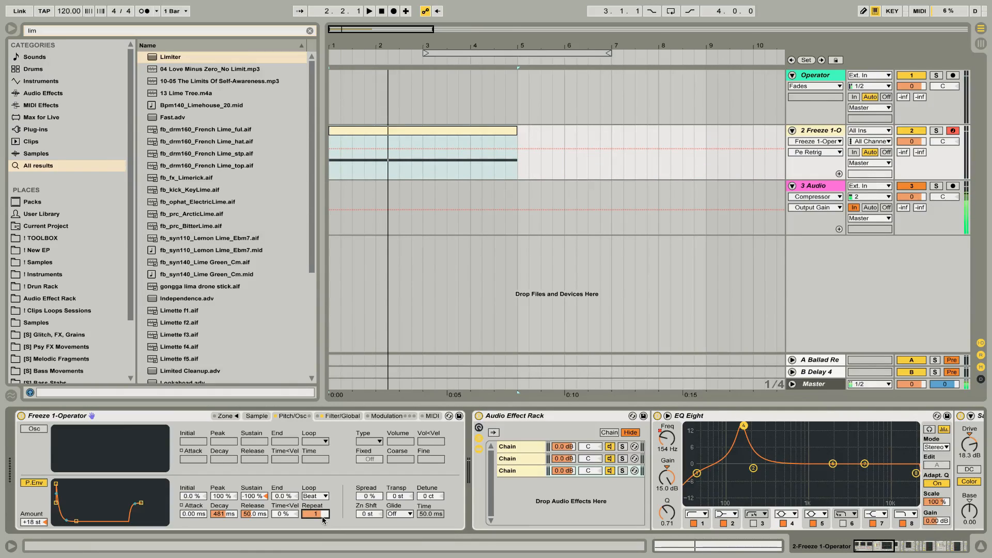
{"action": "key", "text": "space"}
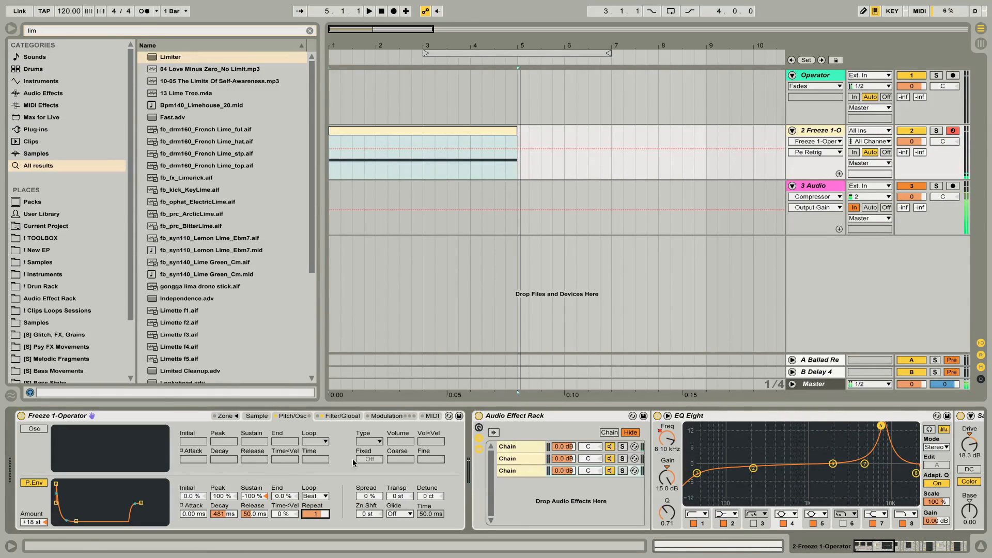
Raise the pitch envelope amount to +48 st, reshape it to 5.53 s attack, -90% peak and 100% sustain, and audition the clip.
{"action": "scroll", "coordinate": [566, 464], "scroll_direction": "right", "scroll_amount": 5}
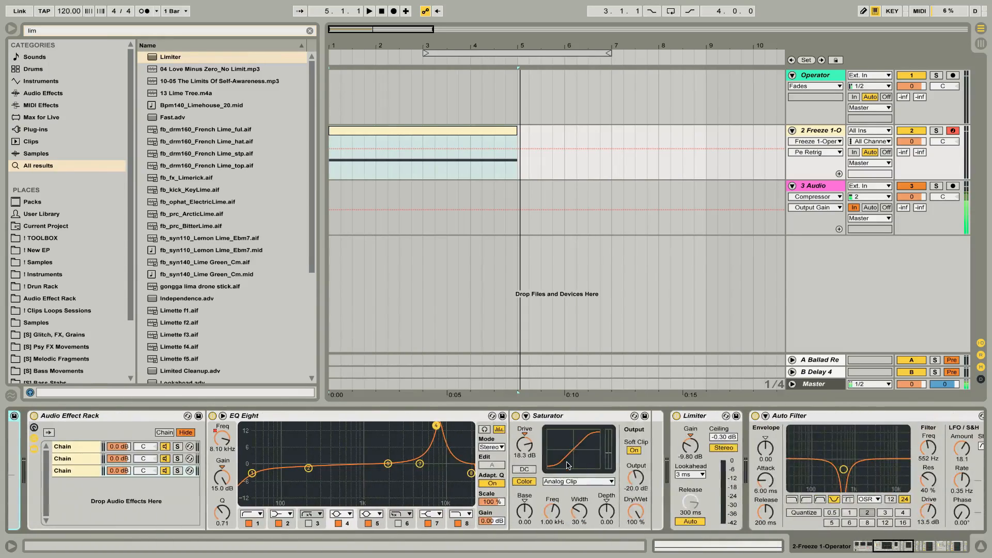
{"action": "scroll", "coordinate": [566, 465], "scroll_direction": "right", "scroll_amount": 4}
{"action": "scroll", "coordinate": [566, 465], "scroll_direction": "left", "scroll_amount": 9}
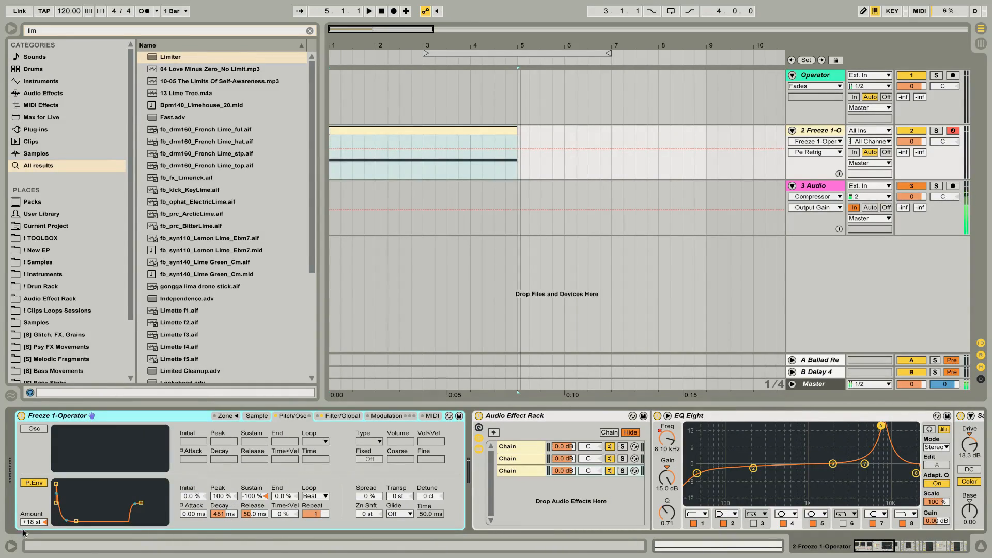
{"action": "left_click_drag", "start_coordinate": [33, 523], "coordinate": [33, 491]}
{"action": "key", "text": "space"}
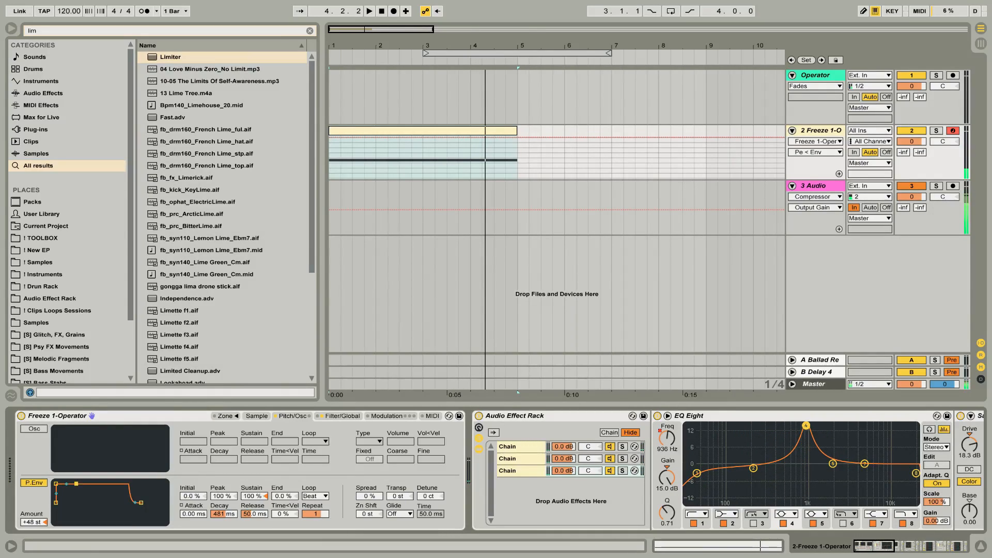
{"action": "key", "text": "space"}
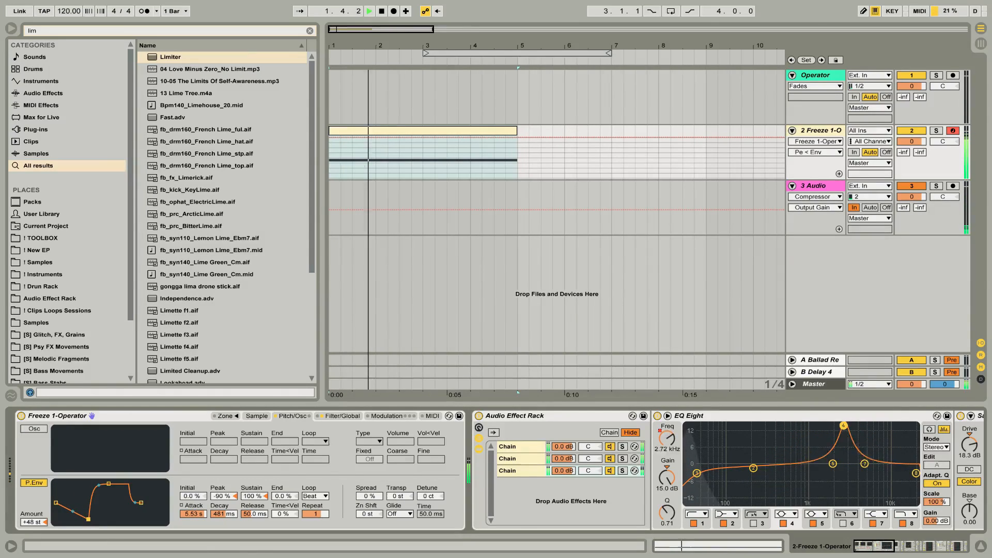
{"action": "key", "text": "space"}
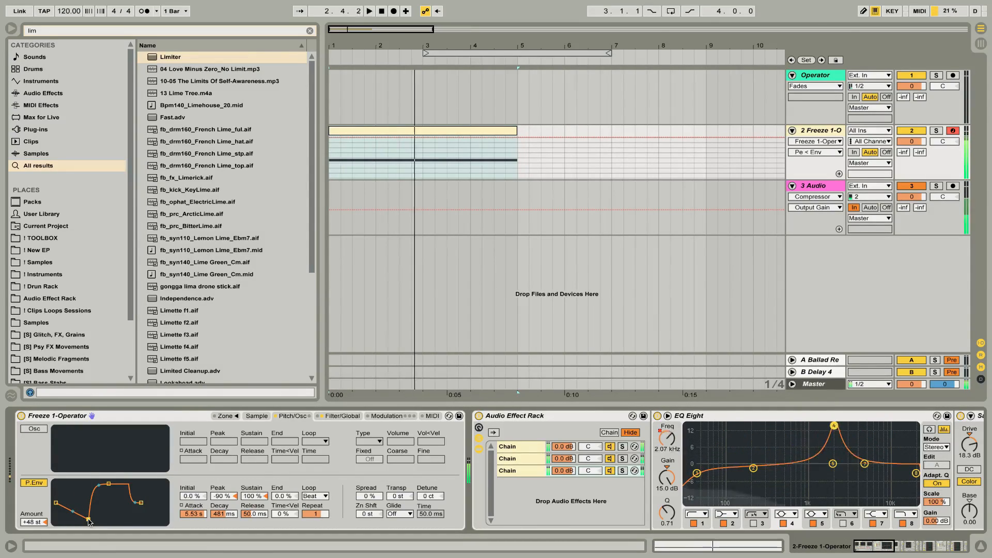
{"action": "key", "text": "space"}
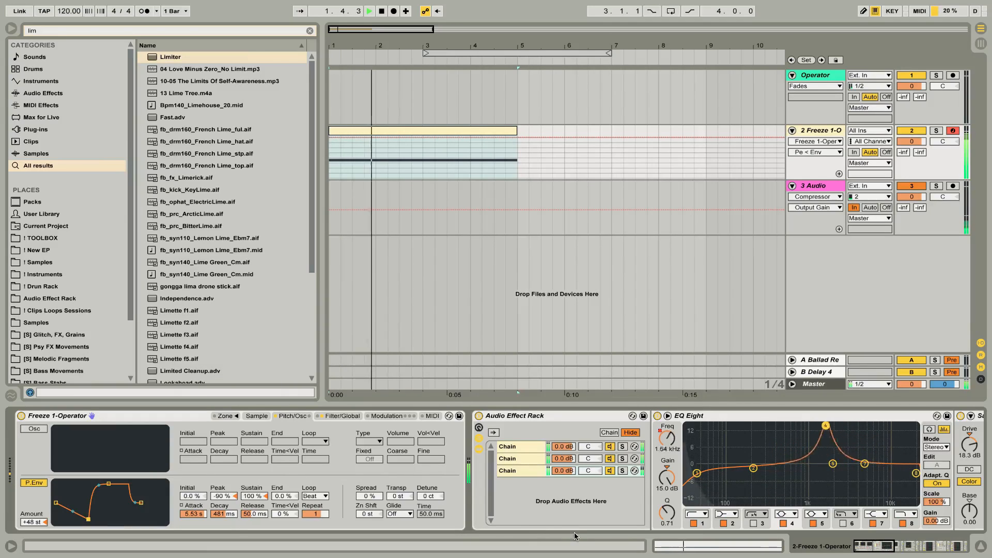
{"action": "key", "text": "space"}
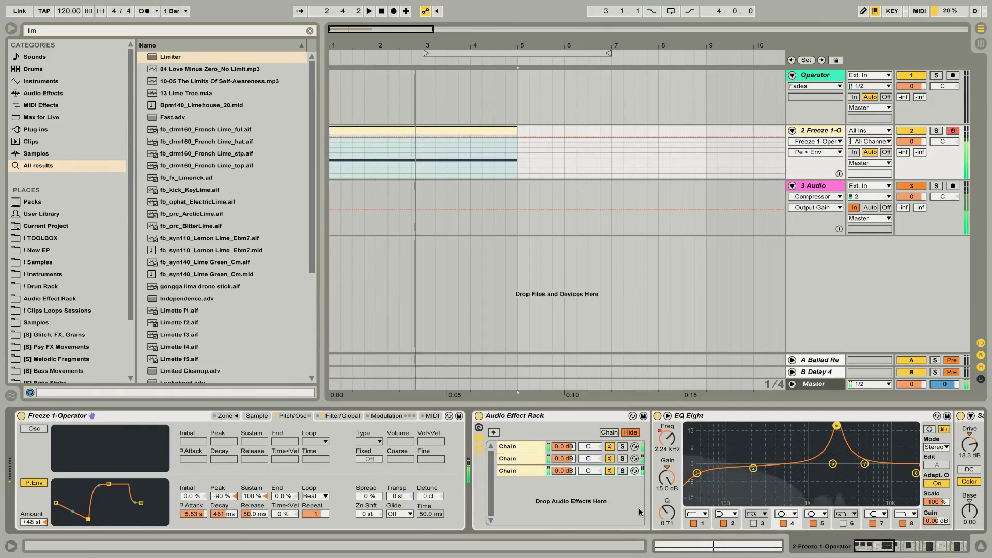
Add a Reverb after the final Limiter and group it into an Audio Effect Rack with its chain list shown.
{"action": "scroll", "coordinate": [640, 511], "scroll_direction": "right", "scroll_amount": 15}
{"action": "left_click", "coordinate": [950, 491]}
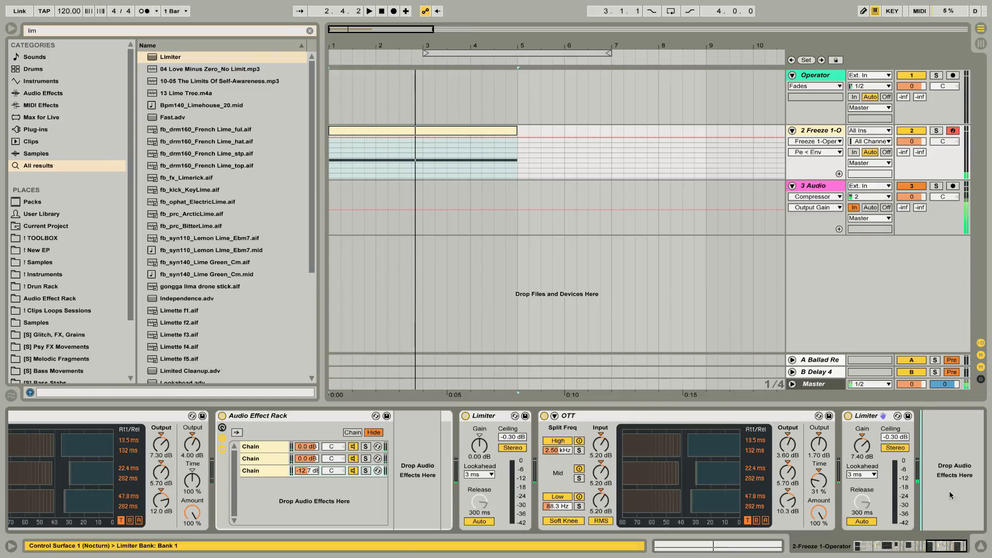
{"action": "key", "text": "ctrl+f"}
{"action": "type", "text": "rev"}
{"action": "key", "text": "Down"}
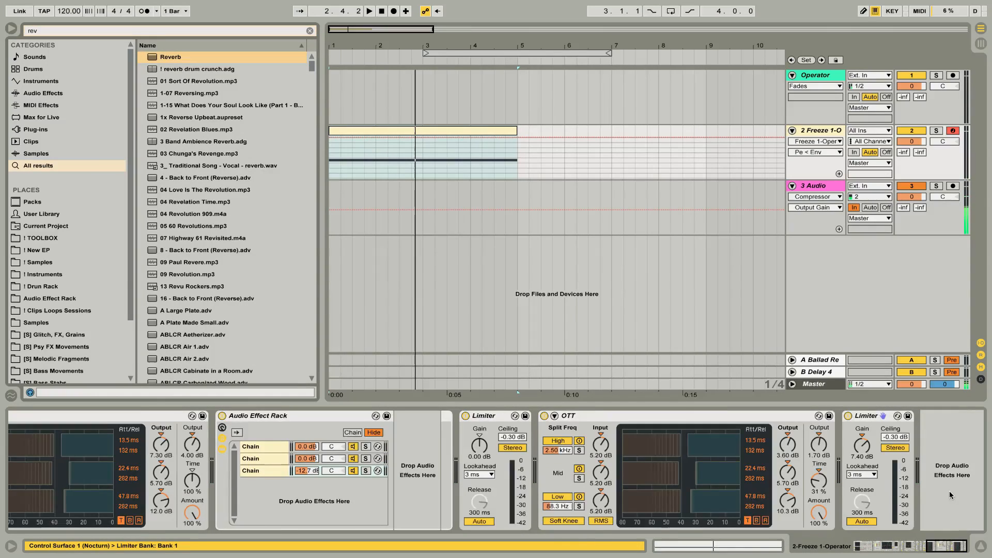
{"action": "key", "text": "Return"}
{"action": "left_click", "coordinate": [901, 419]}
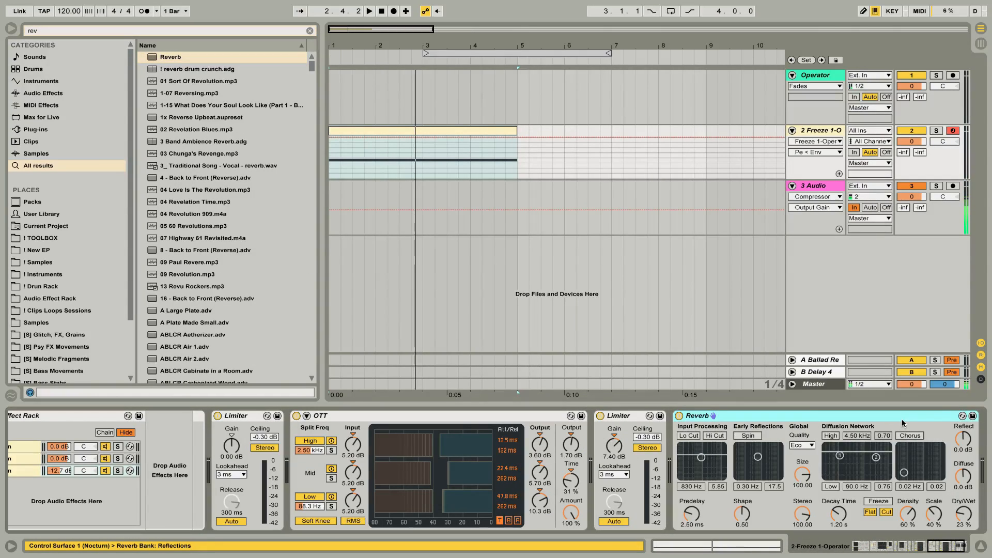
{"action": "key", "text": "ctrl+g"}
{"action": "left_click", "coordinate": [679, 439]}
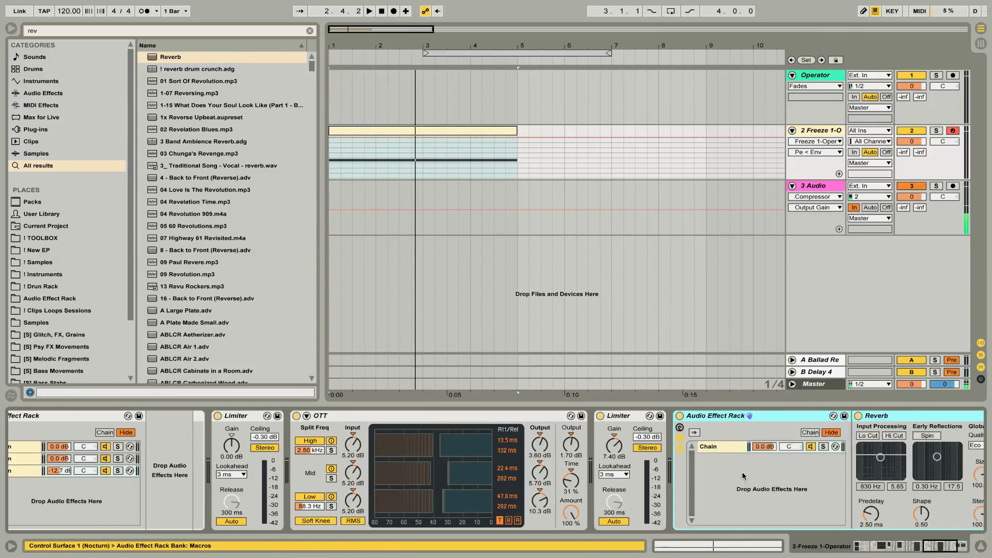
Set the Reverb to 100% wet, size 1.03, High quality and 1.53 s decay, and briefly play the clip.
{"action": "left_click_drag", "start_coordinate": [886, 513], "coordinate": [886, 467]}
{"action": "left_click_drag", "start_coordinate": [750, 509], "coordinate": [728, 509]}
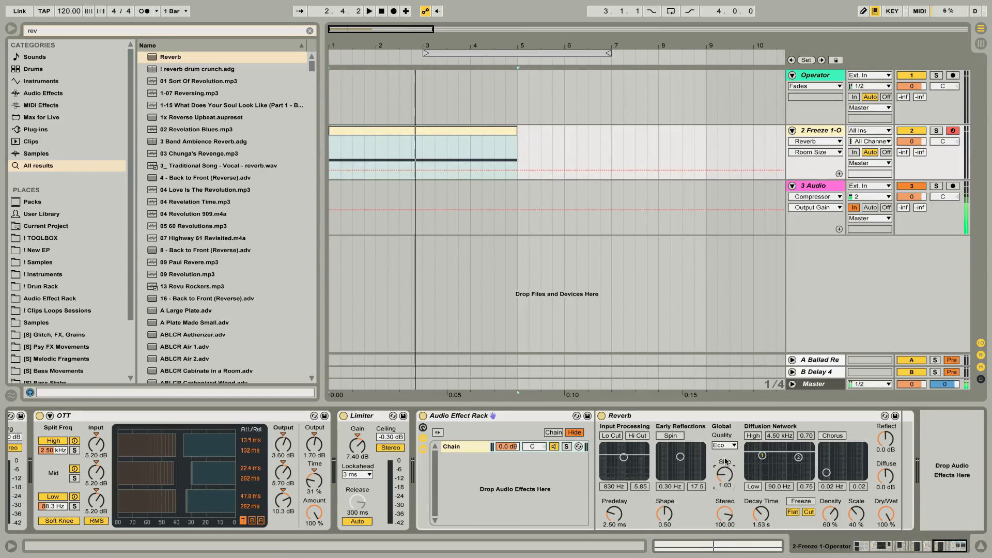
{"action": "left_click", "coordinate": [723, 445]}
{"action": "left_click", "coordinate": [721, 474]}
{"action": "left_click", "coordinate": [761, 513]}
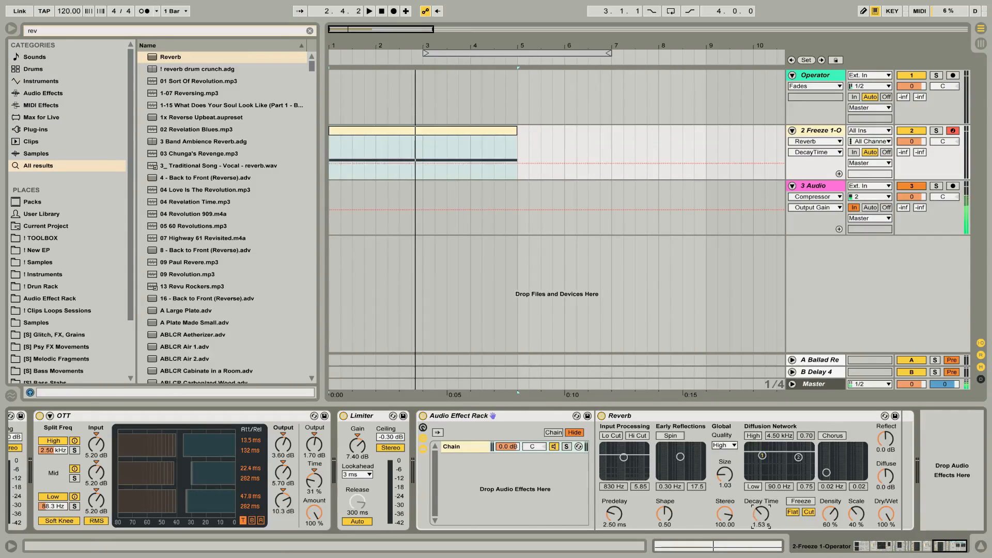
{"action": "key", "text": "space"}
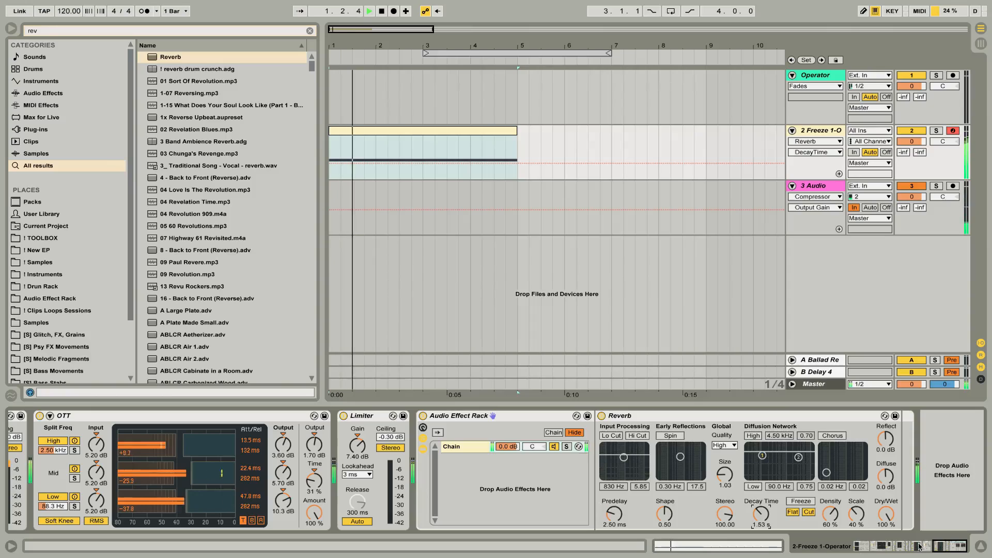
{"action": "key", "text": "space"}
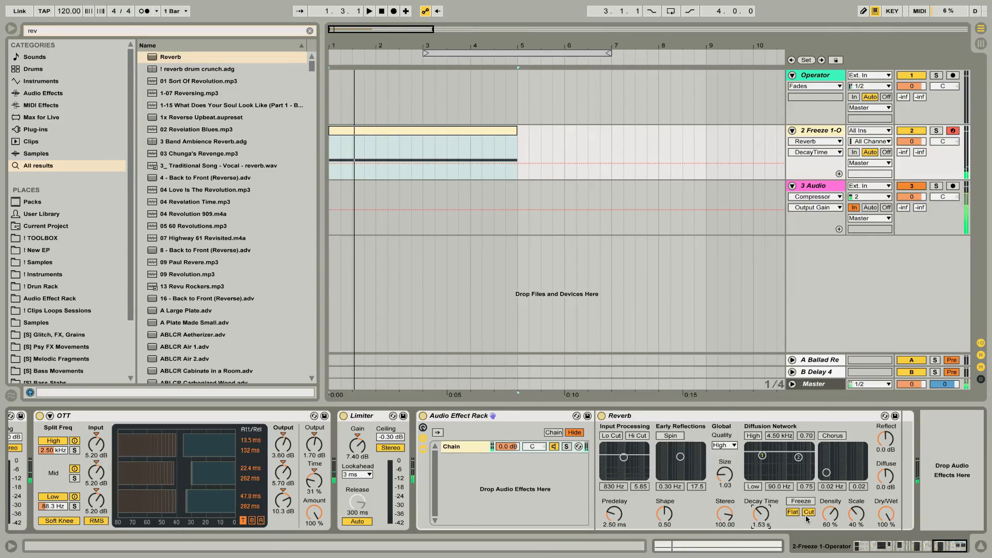
Add a Compressor after the Reverb in the rack chain and expand its sidechain section.
{"action": "key", "text": "ctrl+f"}
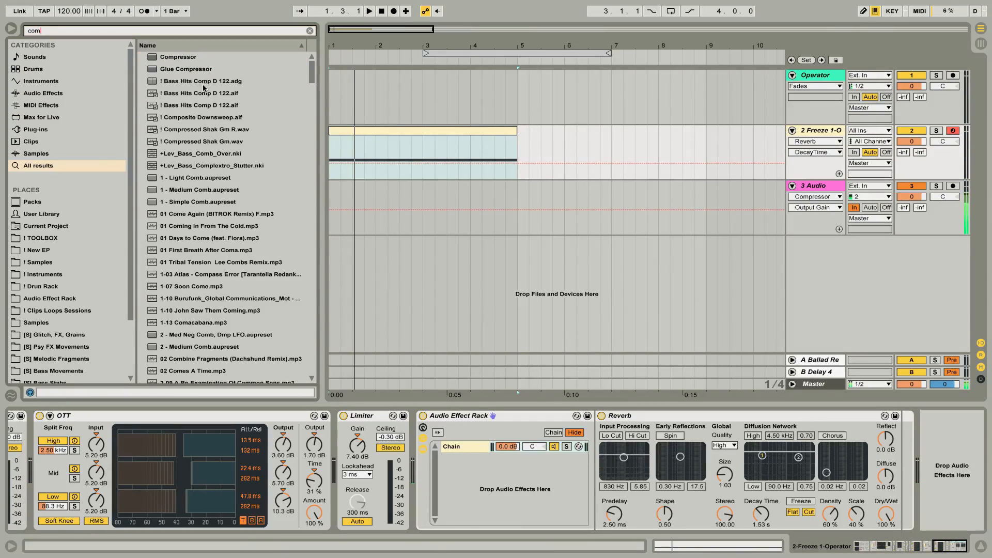
{"action": "left_click_drag", "start_coordinate": [180, 61], "coordinate": [897, 476]}
{"action": "left_click", "coordinate": [852, 416]}
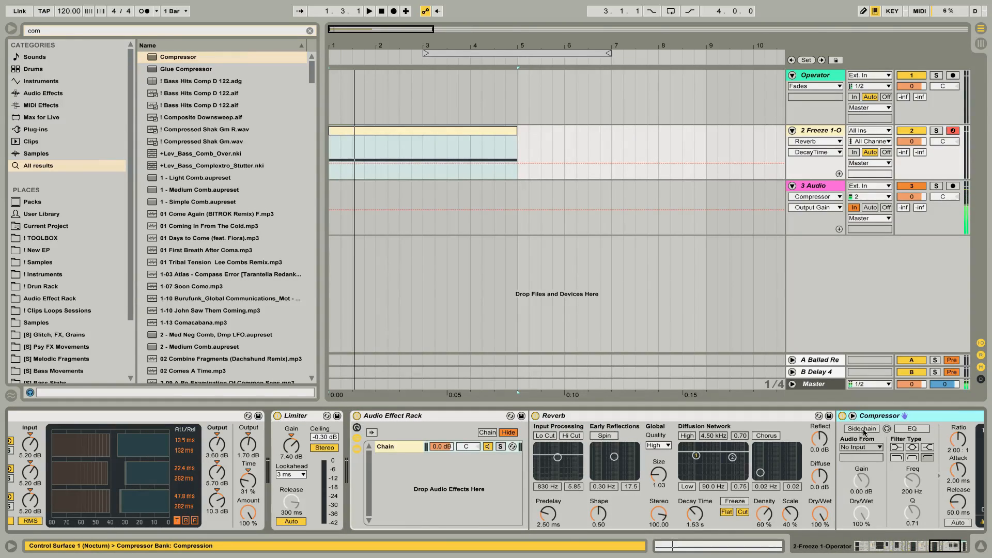
Enable the Compressor's sidechain with 2-Freeze 1-Operator as its source, tapped Pre FX at the final rack's chain.
{"action": "left_click", "coordinate": [868, 448]}
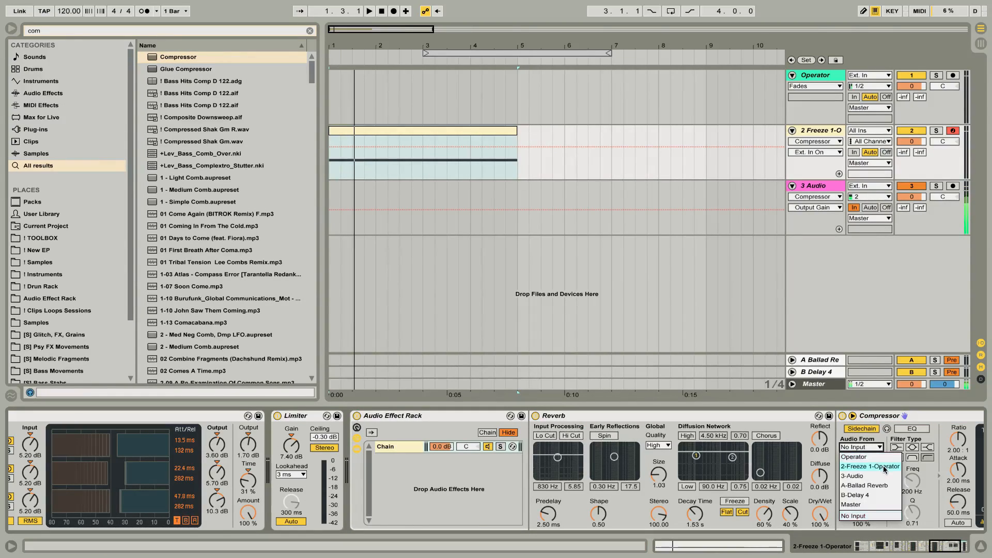
{"action": "left_click", "coordinate": [883, 466]}
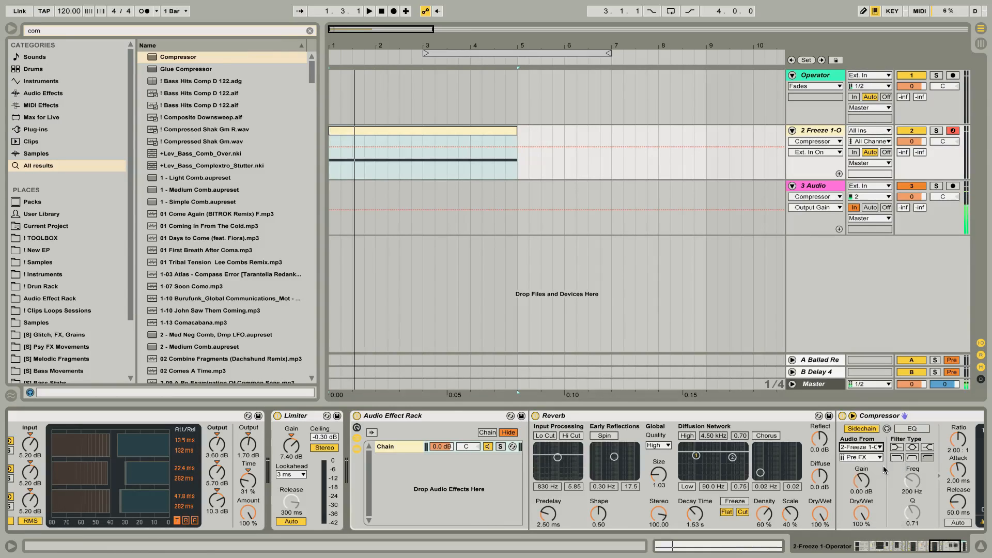
{"action": "left_click", "coordinate": [867, 458]}
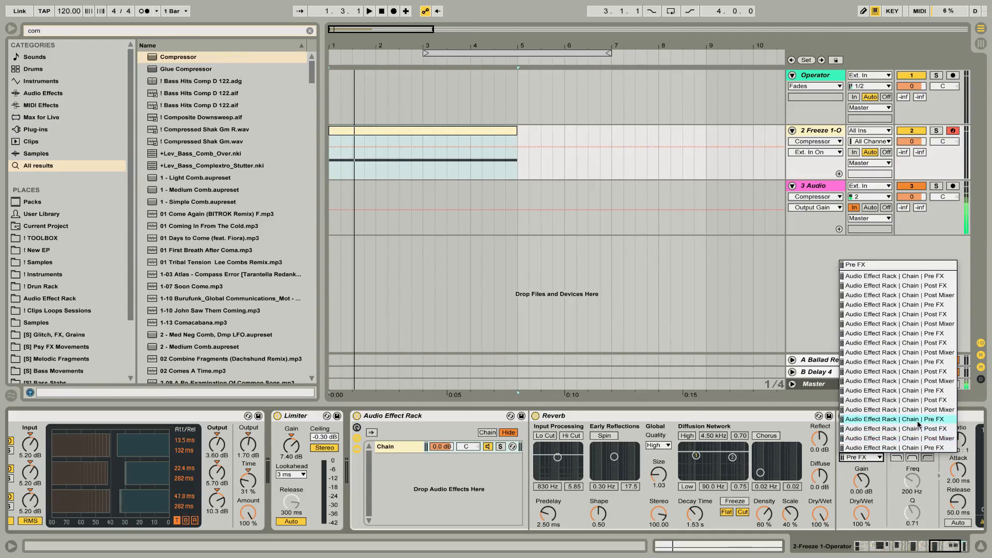
{"action": "left_click", "coordinate": [919, 447]}
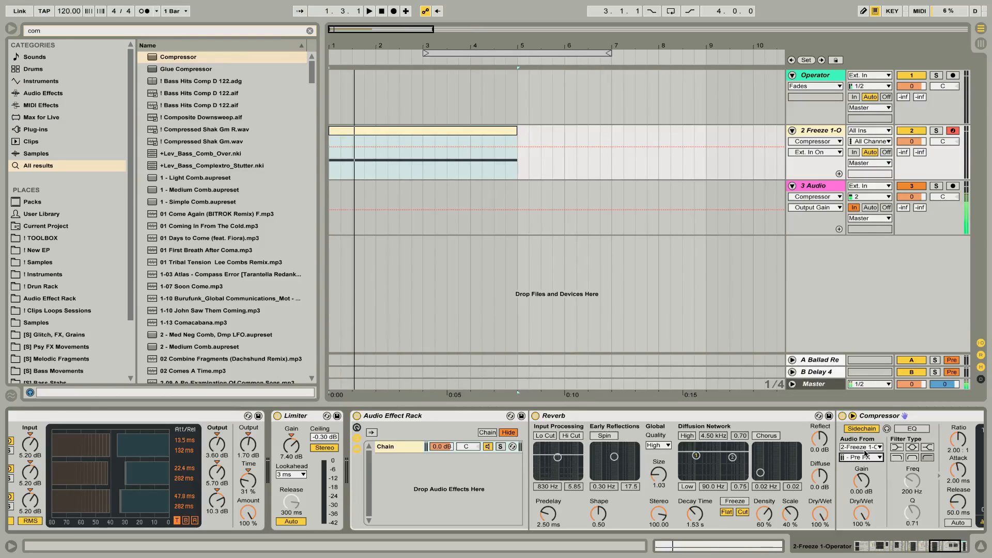
{"action": "scroll", "coordinate": [883, 476], "scroll_direction": "right", "scroll_amount": 5}
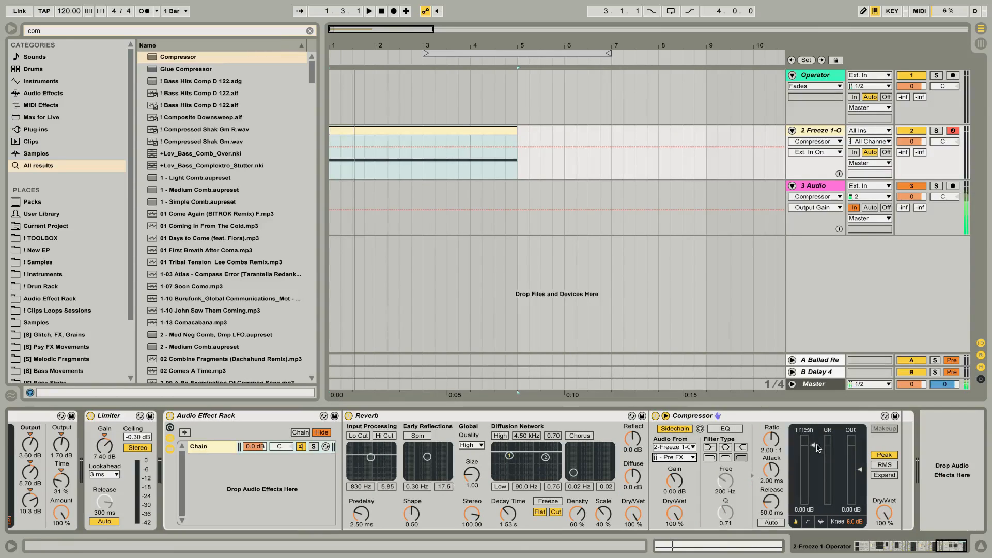
Set the Compressor's threshold to -inf dB and ratio to inf : 1, and add an empty second chain to the rack.
{"action": "left_click_drag", "start_coordinate": [818, 448], "coordinate": [817, 503]}
{"action": "left_click_drag", "start_coordinate": [775, 440], "coordinate": [775, 413]}
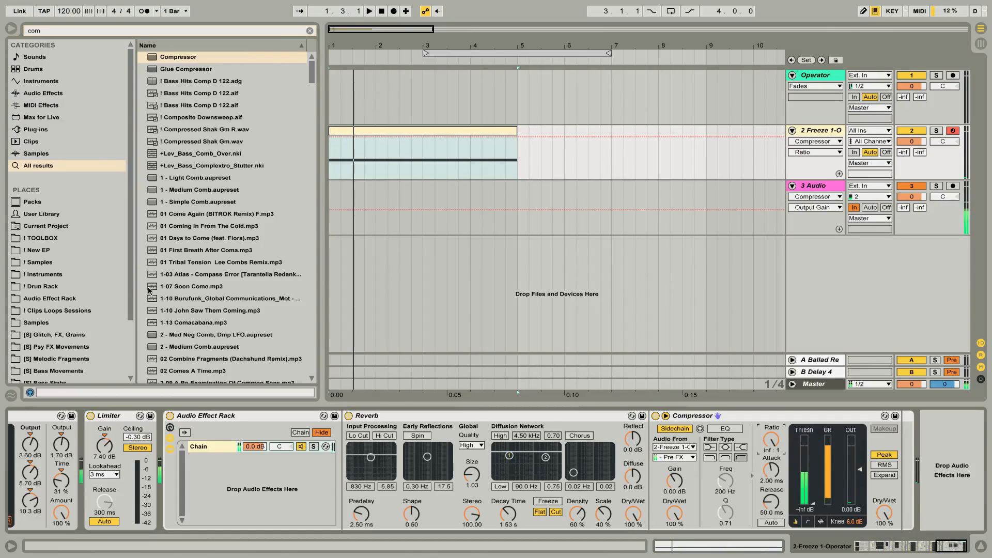
{"action": "right_click", "coordinate": [258, 482]}
{"action": "left_click", "coordinate": [271, 488]}
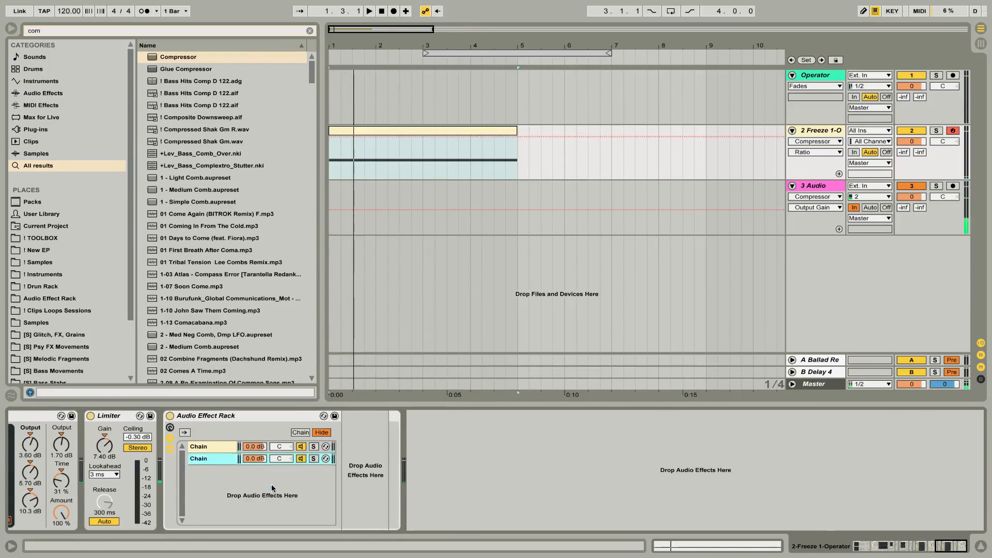
{"action": "left_click", "coordinate": [229, 449]}
Set the Compressor's attack to 0.01 ms, release to 1.00 ms and sidechain gain to -35.4 dB while playing the clip.
{"action": "mouse_move", "coordinate": [771, 467]}
{"action": "left_mouse_down"}
{"action": "mouse_move", "coordinate": [771, 496]}
{"action": "mouse_move", "coordinate": [771, 477]}
{"action": "left_mouse_up"}
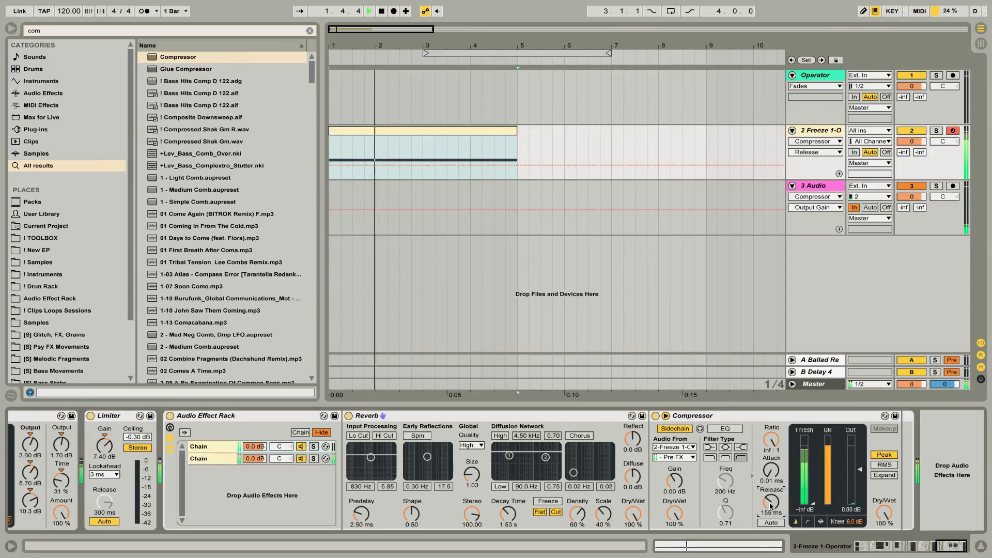
{"action": "key", "text": "space"}
{"action": "left_click_drag", "start_coordinate": [674, 480], "coordinate": [674, 528]}
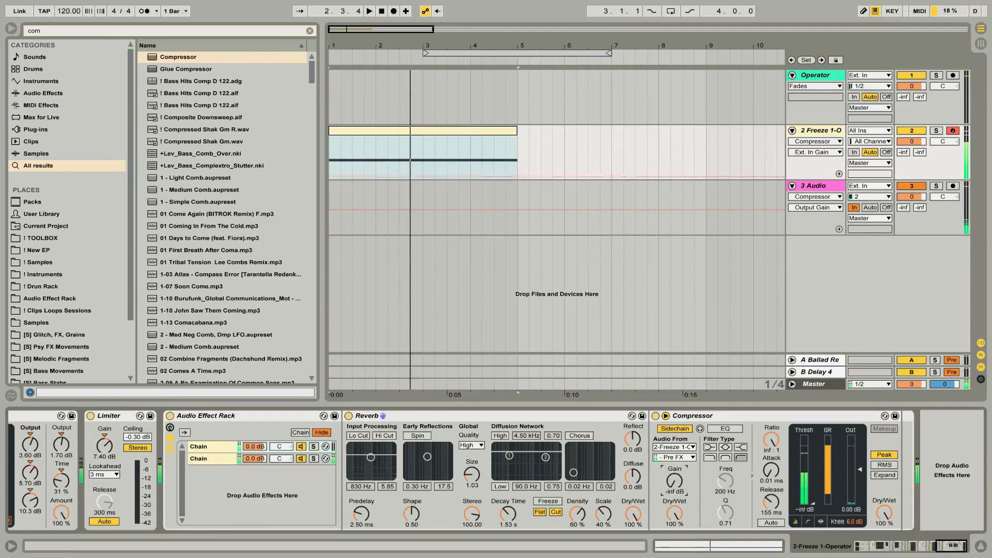
{"action": "key", "text": "space"}
{"action": "left_click_drag", "start_coordinate": [675, 480], "coordinate": [674, 474]}
{"action": "left_click_drag", "start_coordinate": [780, 504], "coordinate": [781, 532]}
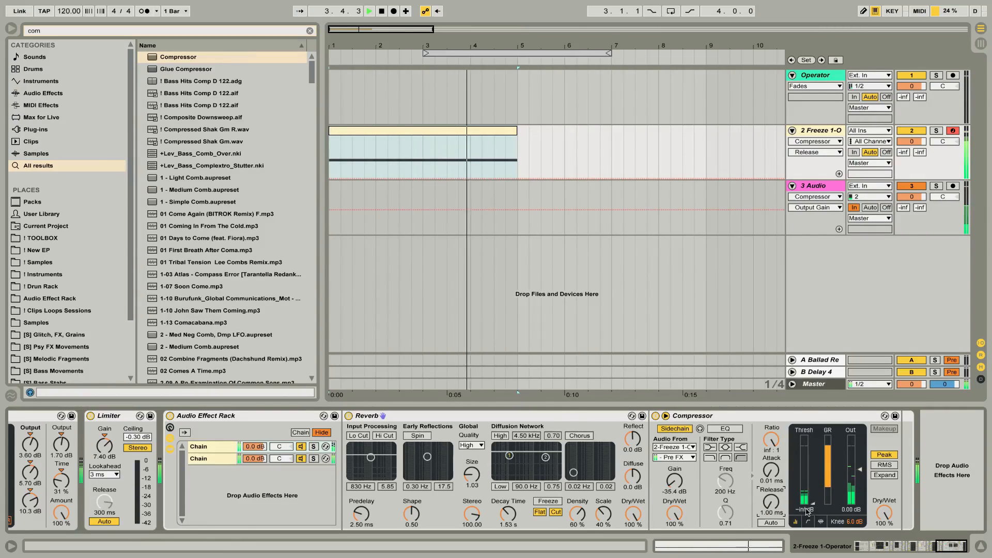
{"action": "key", "text": "space"}
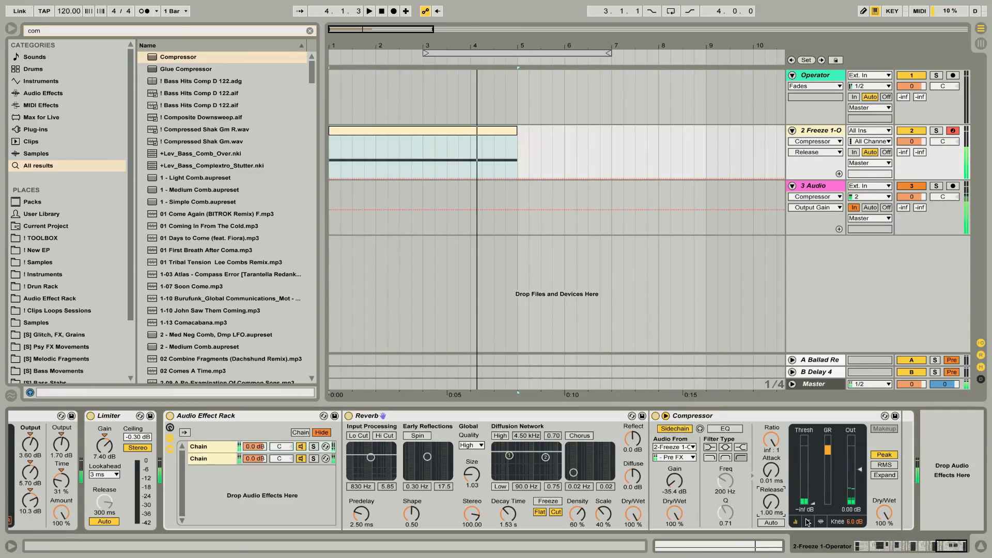
Add an EQ Eight before the Reverb in the final rack's first chain.
{"action": "key", "text": "ctrl+f"}
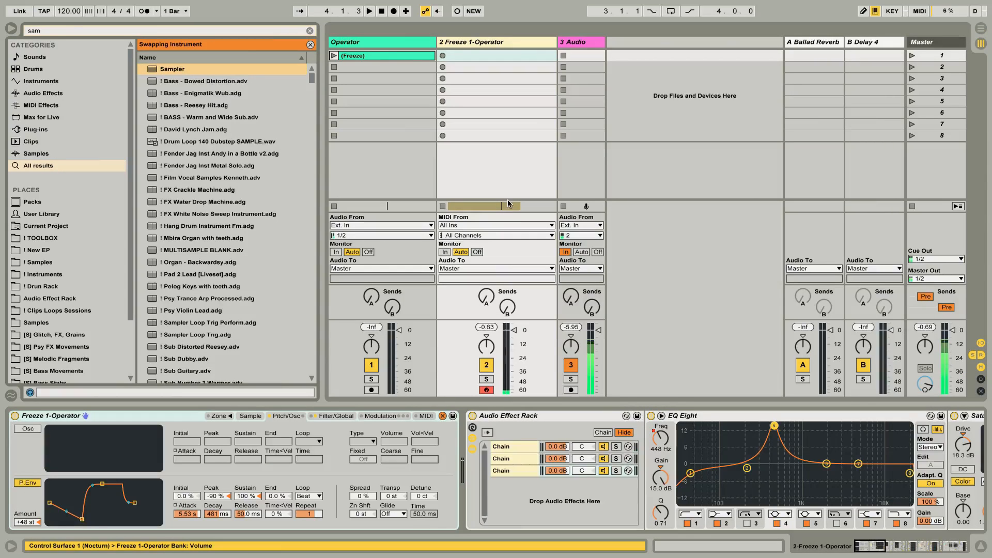
{"action": "left_click", "coordinate": [310, 30]}
{"action": "scroll", "coordinate": [793, 449], "scroll_direction": "right", "scroll_amount": 15}
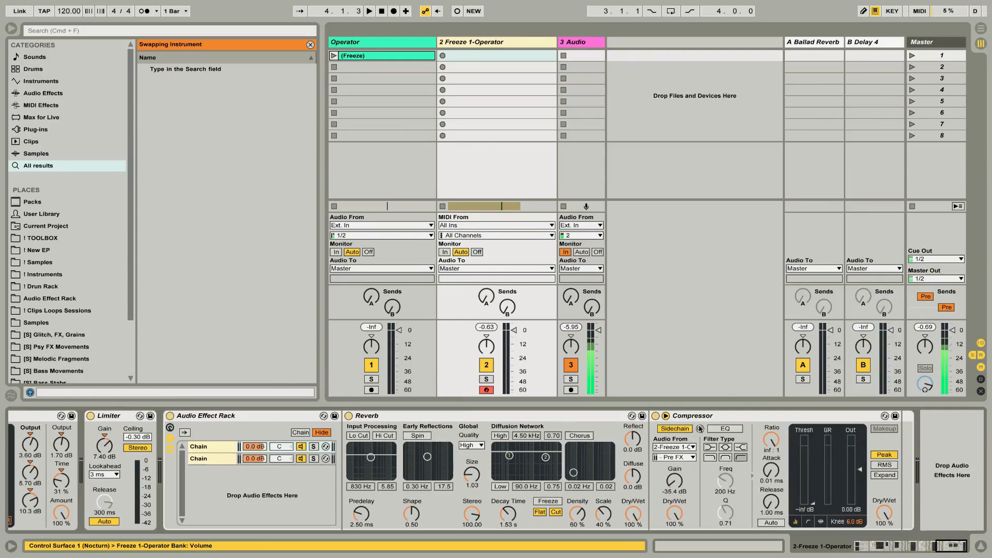
{"action": "left_click", "coordinate": [469, 417]}
{"action": "key", "text": "ctrl+f"}
{"action": "type", "text": "eq"}
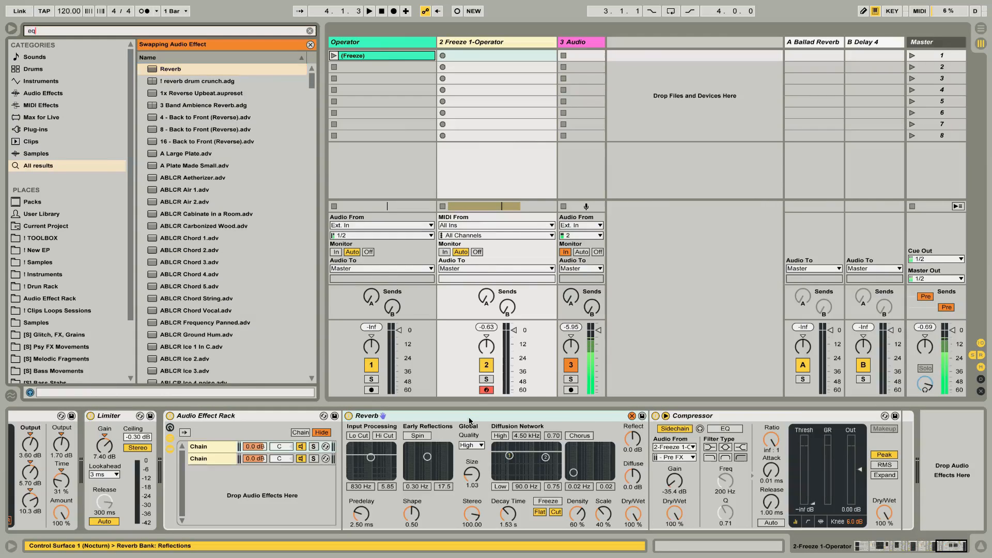
{"action": "left_click", "coordinate": [181, 72]}
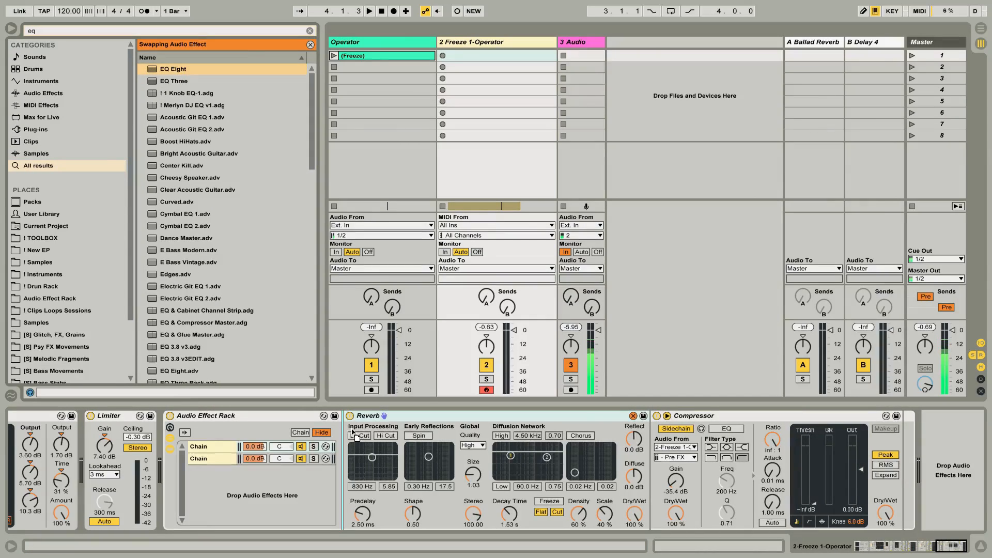
{"action": "left_click_drag", "start_coordinate": [343, 429], "coordinate": [343, 429]}
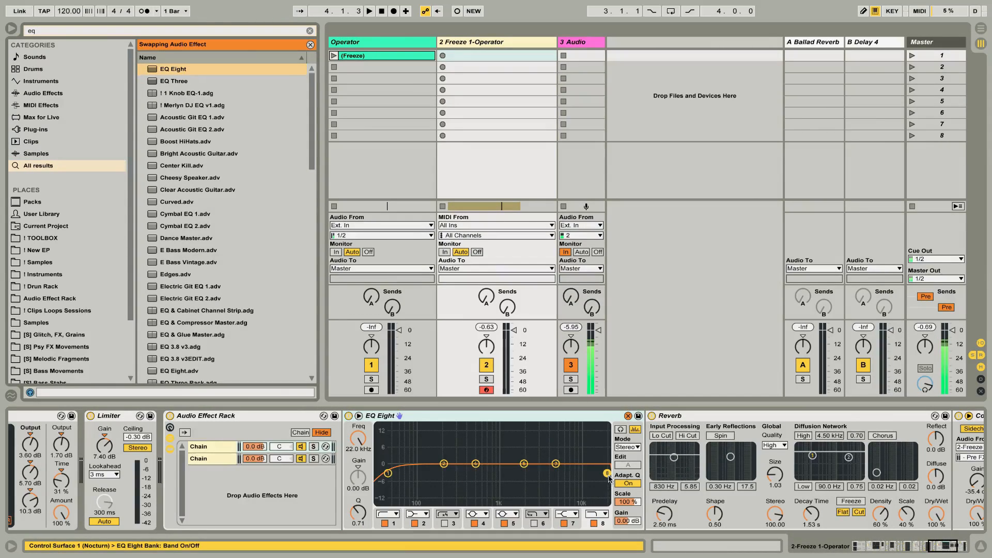
Set the EQ Eight's band 8 high cut to 367 Hz with a Q of 0.39 and play the clip.
{"action": "left_click_drag", "start_coordinate": [608, 474], "coordinate": [465, 483]}
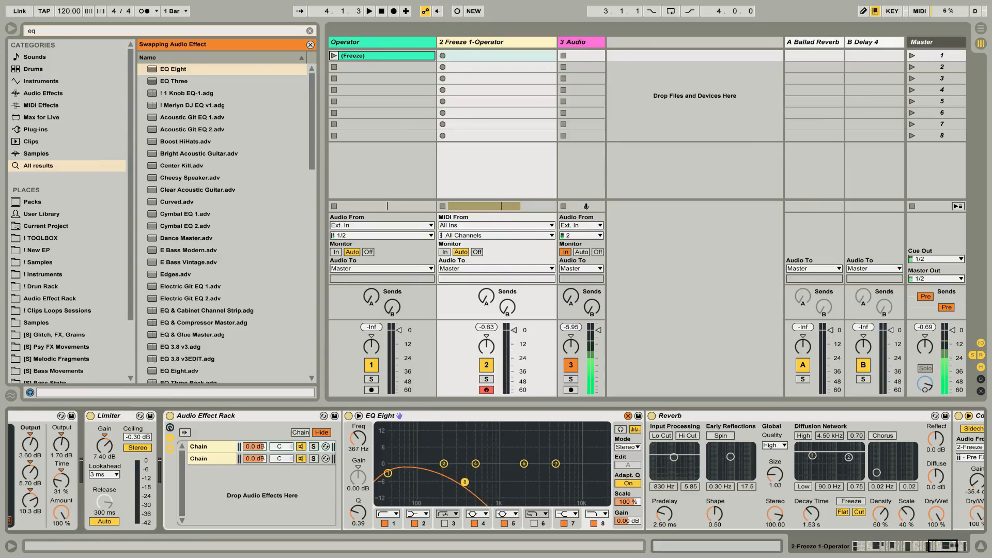
{"action": "key", "text": "space"}
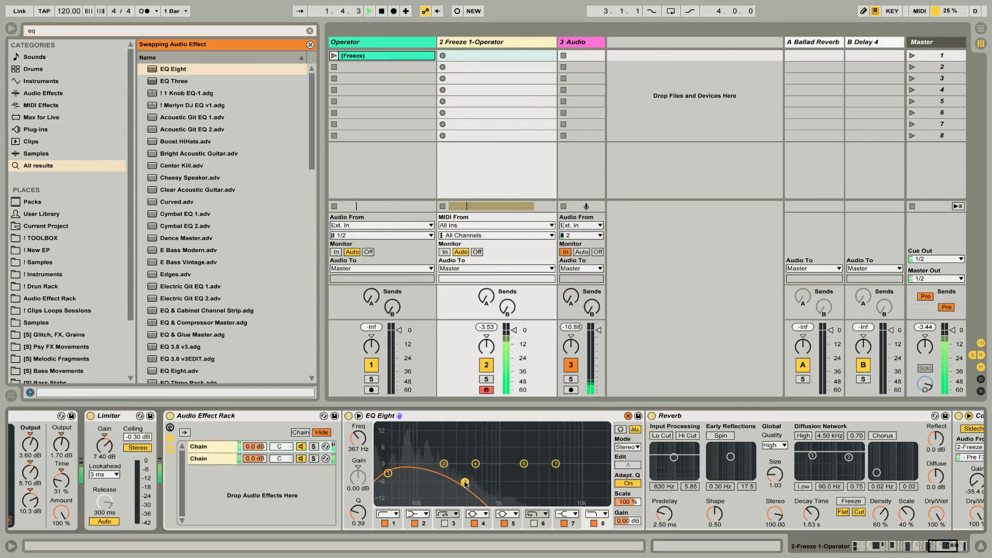
{"action": "scroll", "coordinate": [465, 483], "scroll_direction": "right", "scroll_amount": 5}
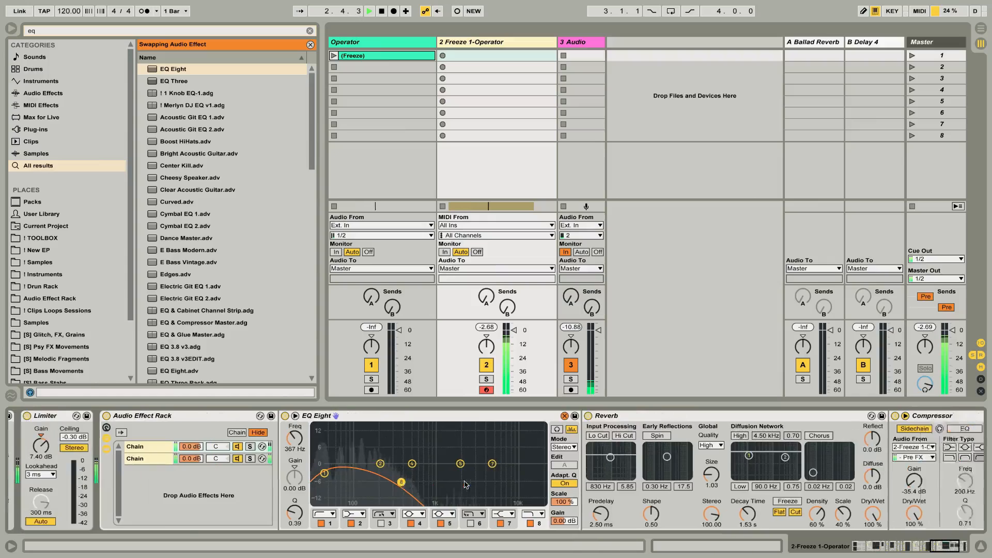
Set the Compressor's threshold to -49.9 dB while the clip plays.
{"action": "right_click", "coordinate": [465, 482]}
{"action": "left_click", "coordinate": [850, 511]}
{"action": "scroll", "coordinate": [853, 511], "scroll_direction": "right", "scroll_amount": 4}
{"action": "right_click", "coordinate": [853, 511]}
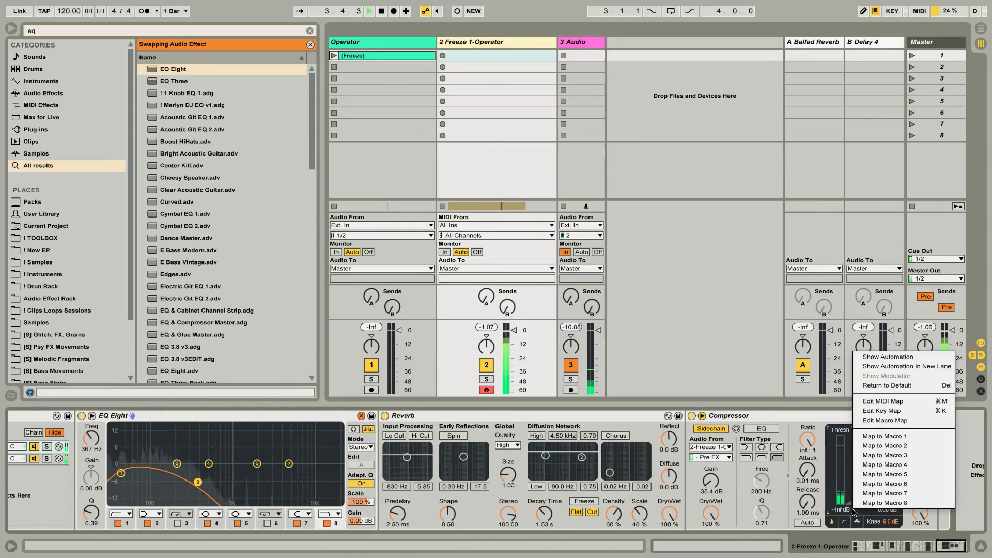
{"action": "left_click", "coordinate": [769, 472]}
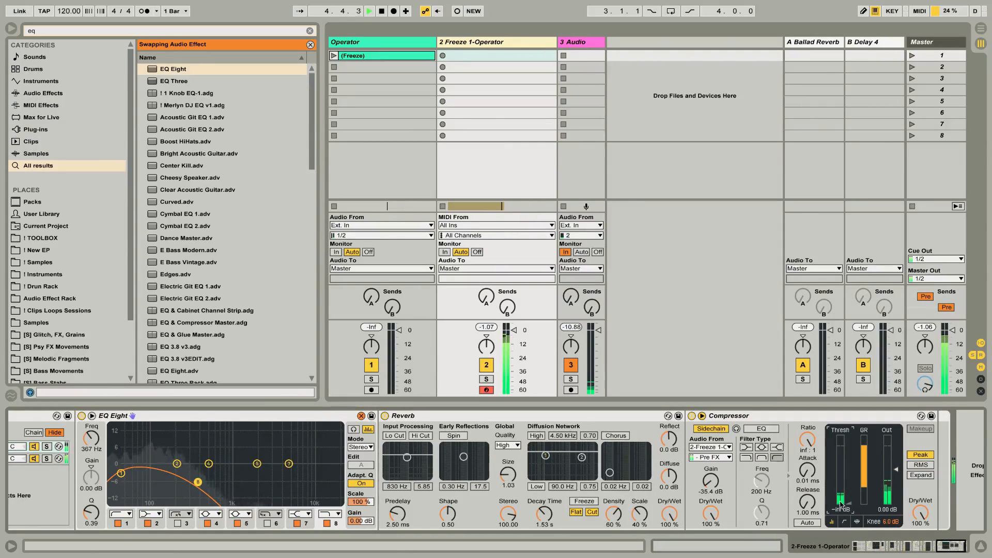
{"action": "key", "text": "ctrl+f"}
{"action": "type", "text": "com"}
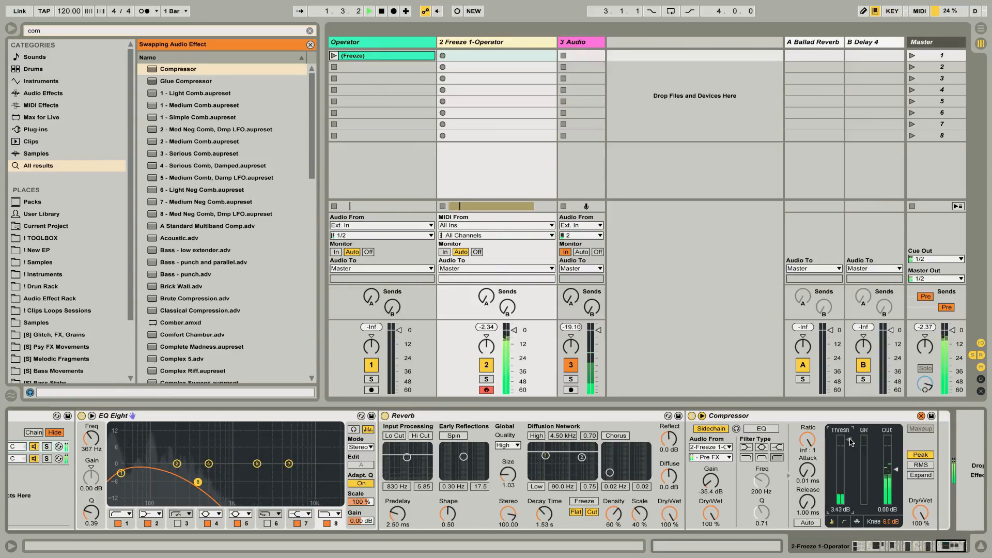
{"action": "left_click_drag", "start_coordinate": [850, 441], "coordinate": [850, 499]}
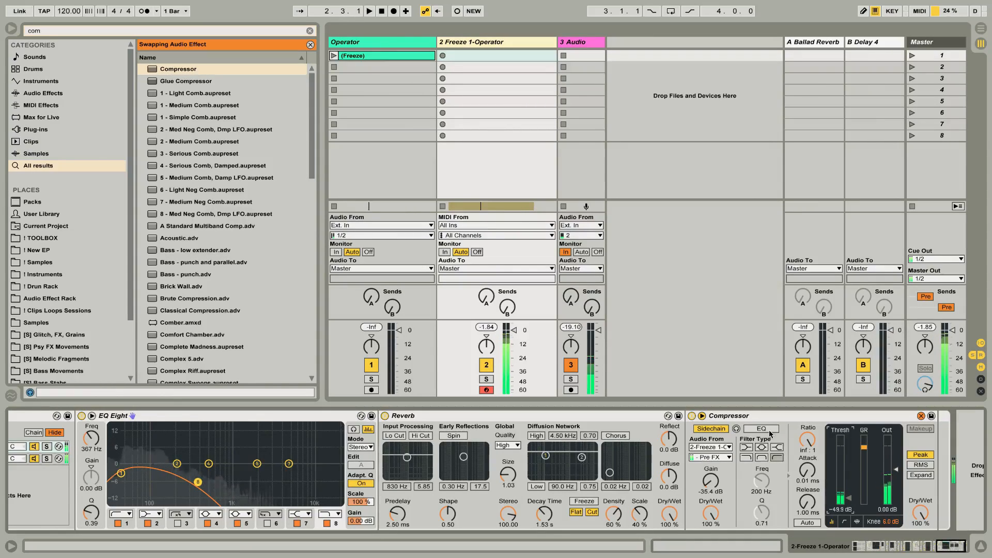
Switch the Compressor's sidechain tap to an Audio Effect Rack chain's Post Mixer point and reselect the final rack's first chain.
{"action": "left_click", "coordinate": [713, 458]}
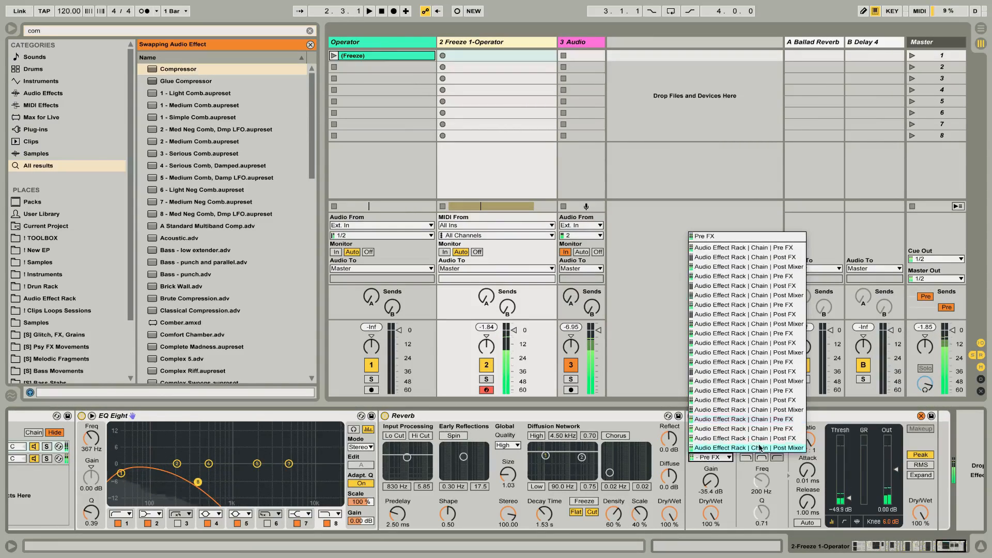
{"action": "left_click", "coordinate": [778, 266]}
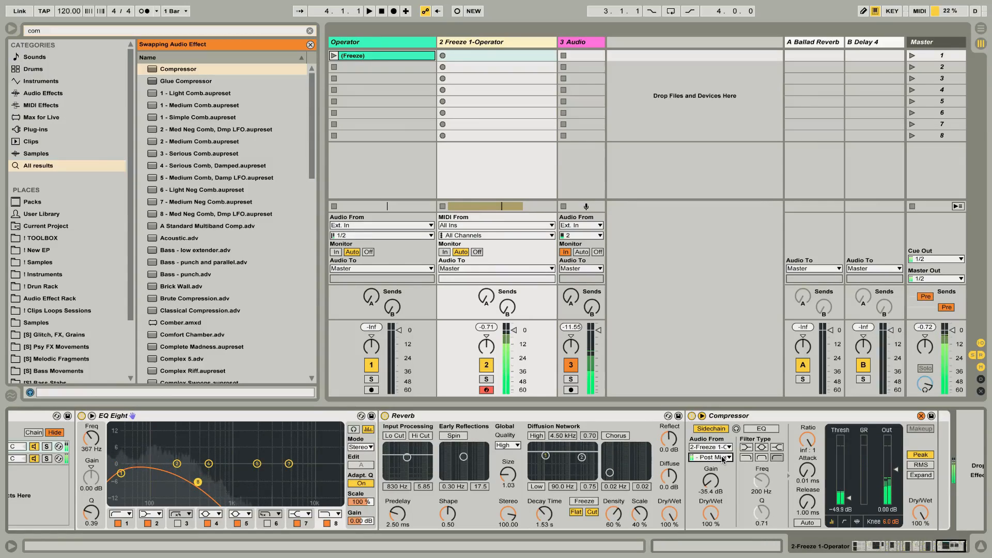
{"action": "scroll", "coordinate": [552, 461], "scroll_direction": "left", "scroll_amount": 5}
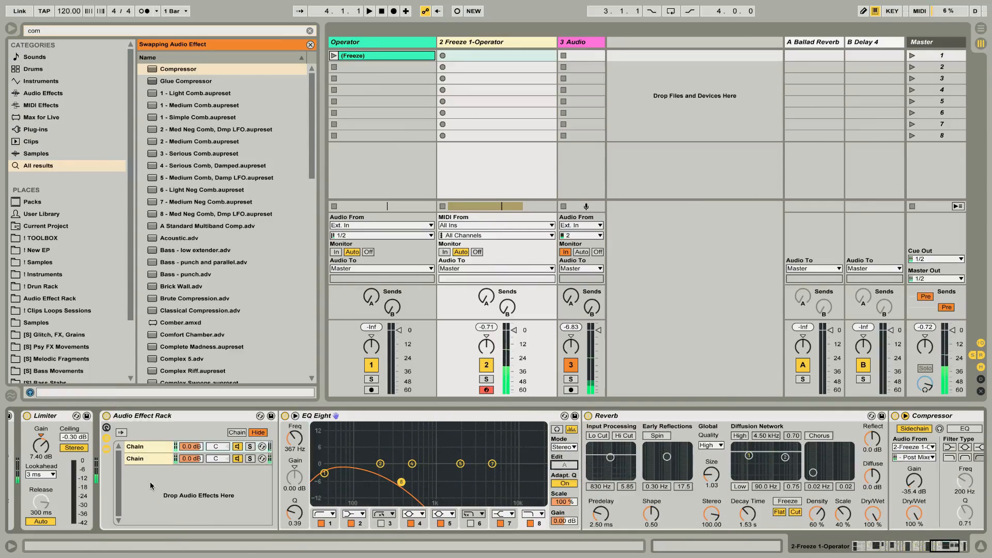
{"action": "left_click", "coordinate": [164, 461]}
{"action": "left_click", "coordinate": [150, 446]}
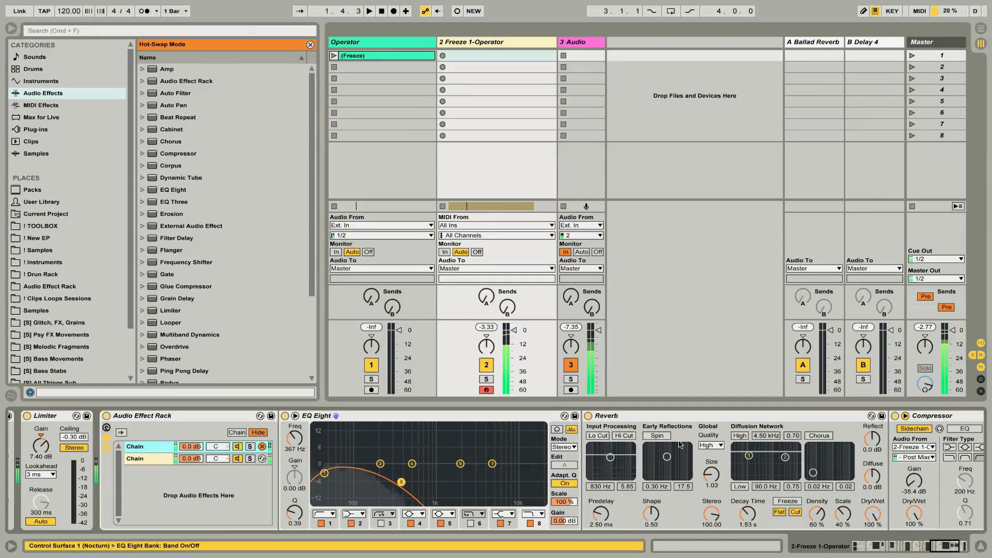
Add a Filter Delay between the EQ Eight and the Reverb.
{"action": "key", "text": "super+f"}
{"action": "type", "text": "de"}
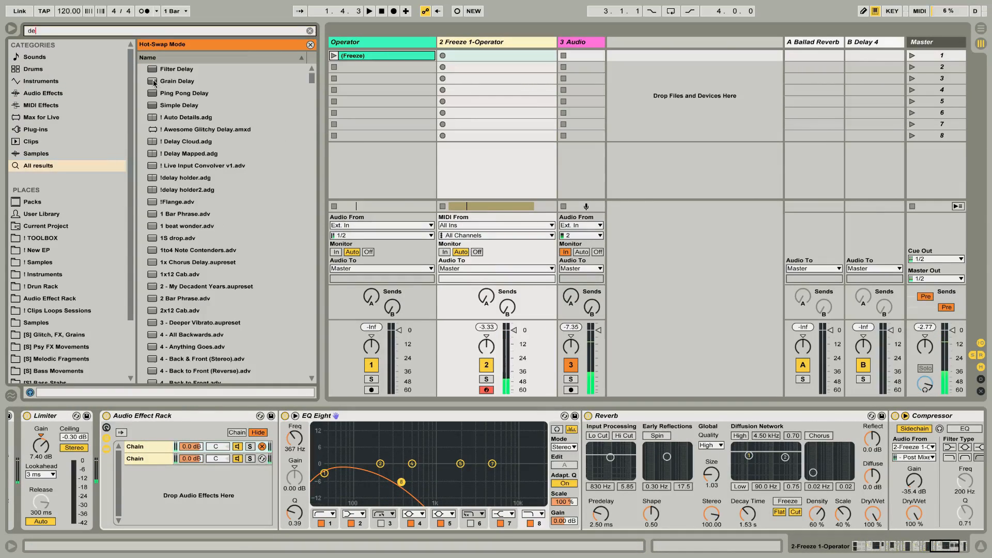
{"action": "key", "text": "Down"}
{"action": "key", "text": "Return"}
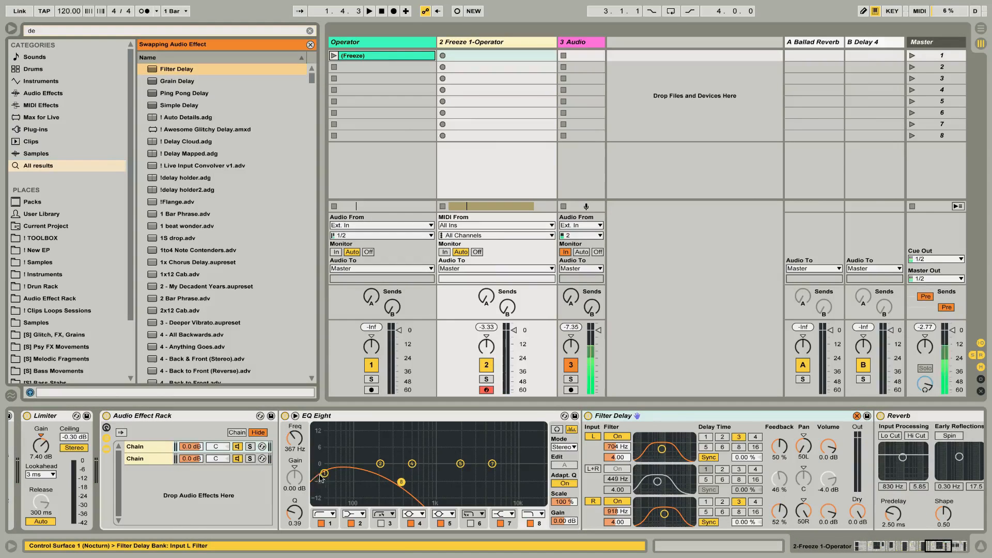
Set the EQ Eight's band 1 low cut to 289 Hz with a Q of 0.61, raise the band 8 high cut, and play.
{"action": "left_click_drag", "start_coordinate": [324, 473], "coordinate": [483, 471]}
{"action": "key", "text": "space"}
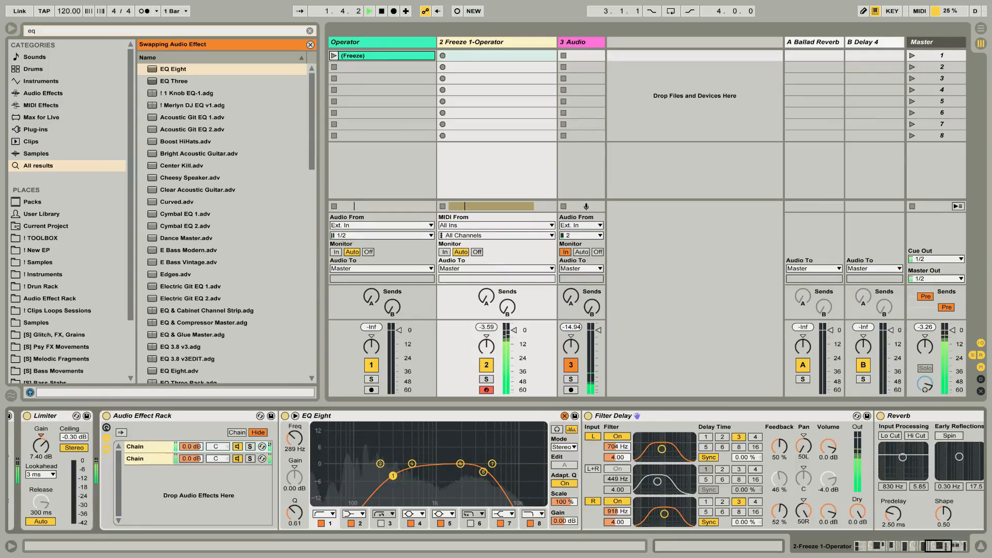
Set the Compressor's threshold to -inf dB and output gain to -2.97 dB, and select the Reverb.
{"action": "scroll", "coordinate": [413, 476], "scroll_direction": "right", "scroll_amount": 10}
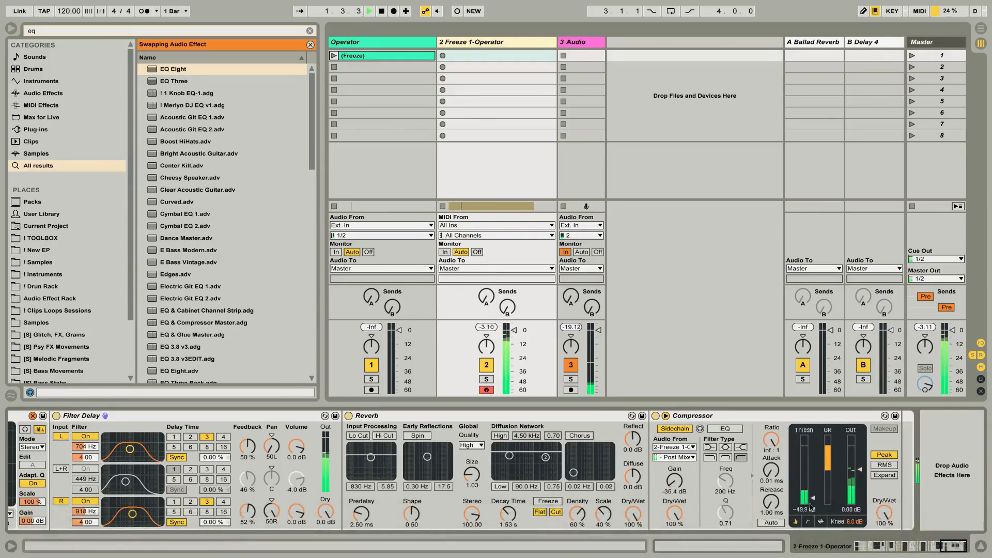
{"action": "mouse_move", "coordinate": [813, 499]}
{"action": "left_mouse_down"}
{"action": "mouse_move", "coordinate": [812, 437]}
{"action": "mouse_move", "coordinate": [813, 504]}
{"action": "left_mouse_up"}
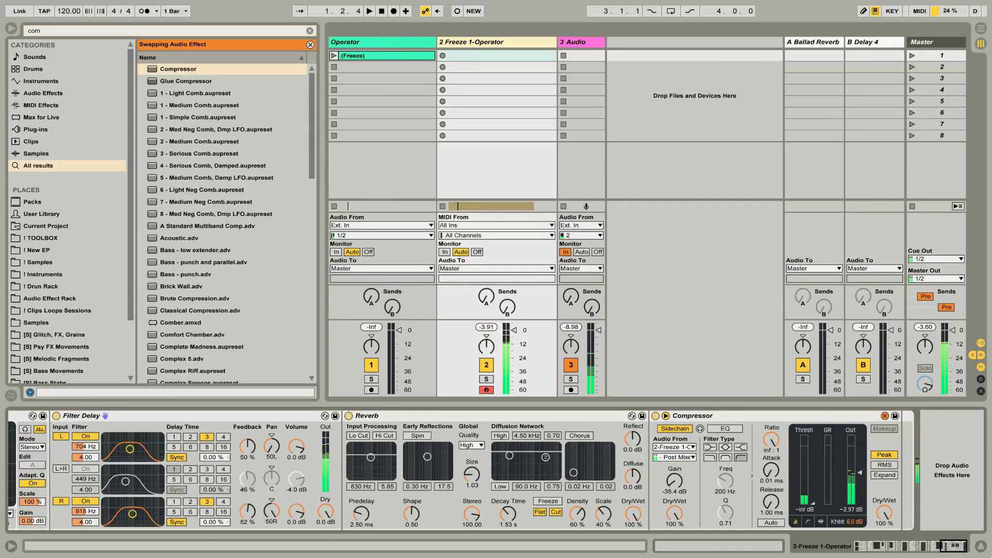
{"action": "mouse_move", "coordinate": [903, 506]}
{"action": "left_click", "coordinate": [475, 416]}
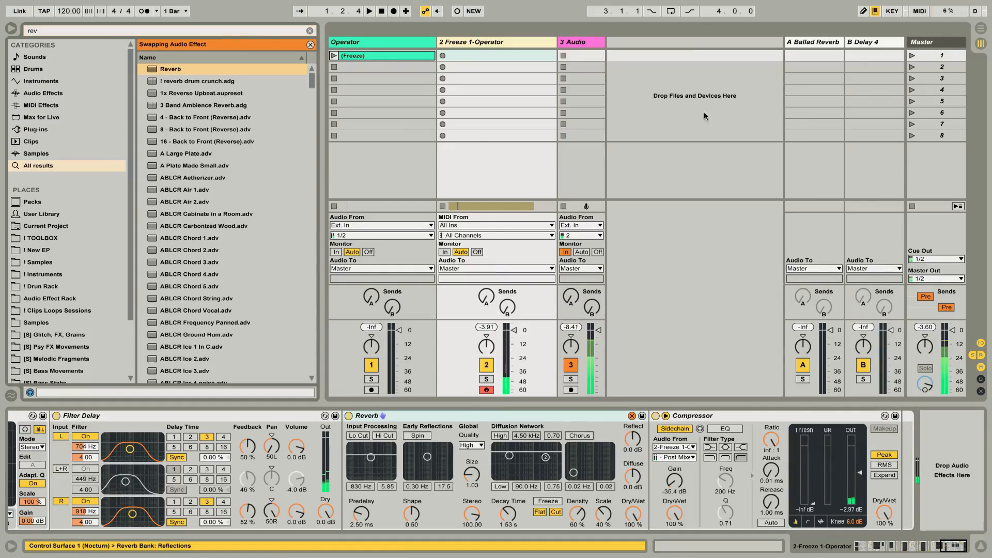
Insert a new audio track directly after the 2 Freeze 1-Operator track.
{"action": "left_click", "coordinate": [568, 45]}
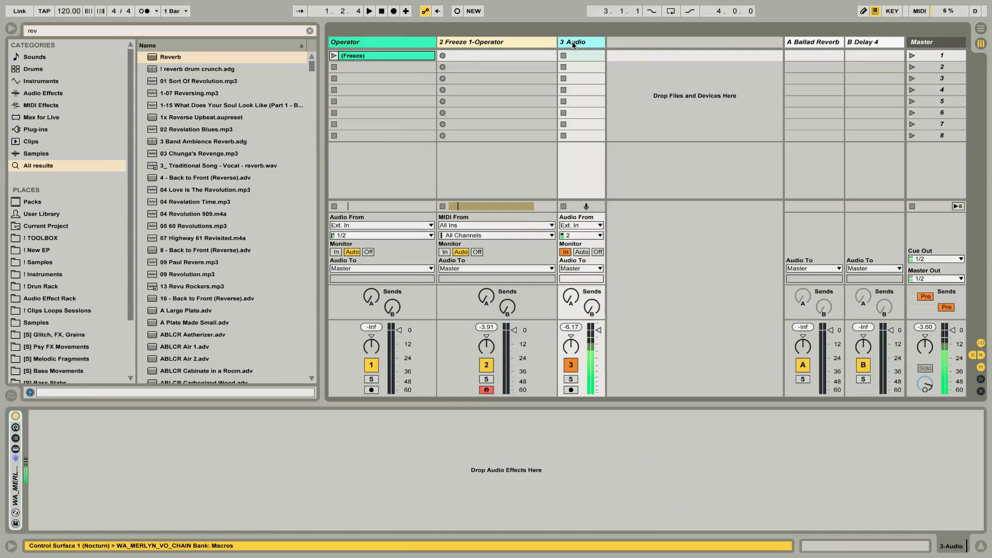
{"action": "left_click", "coordinate": [535, 42]}
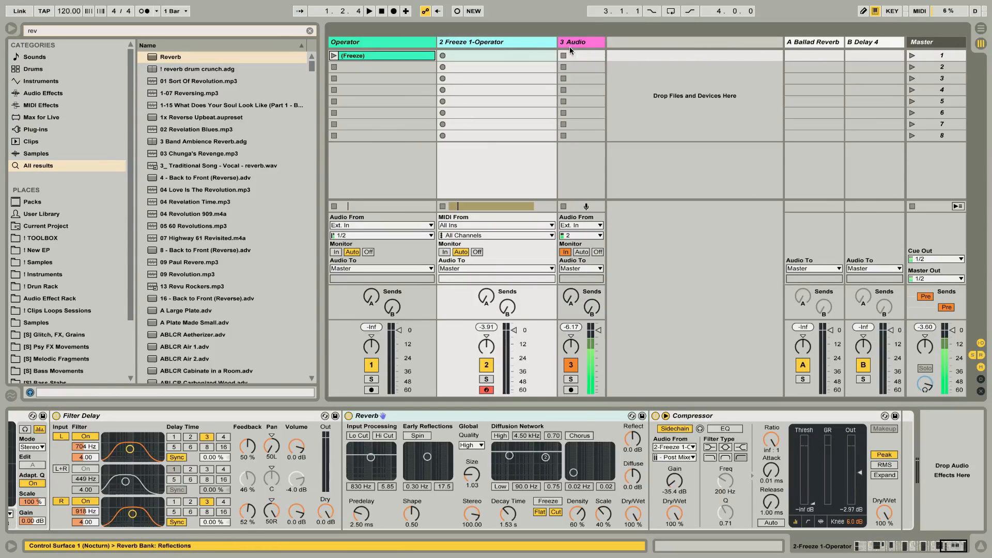
{"action": "key", "text": "ctrl+t"}
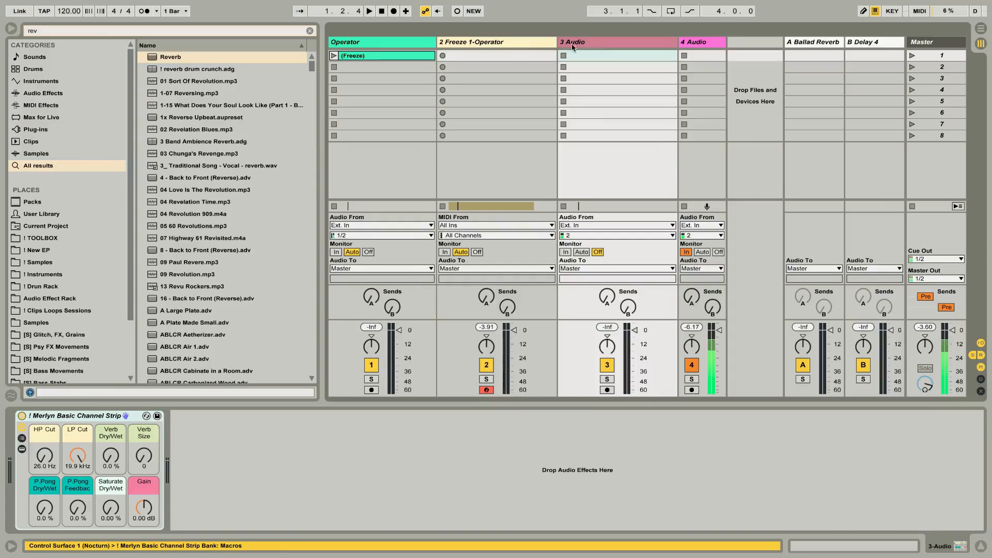
Route 2-Freeze 1-Operator Post FX into the new audio track with monitoring set to In, and arm it for recording with its output muted.
{"action": "left_click", "coordinate": [587, 226]}
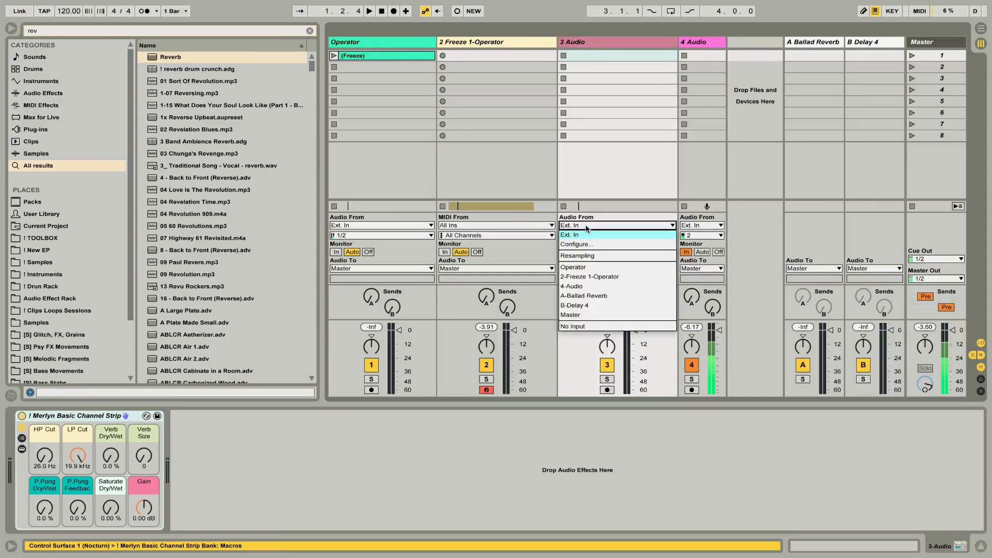
{"action": "left_click", "coordinate": [598, 276]}
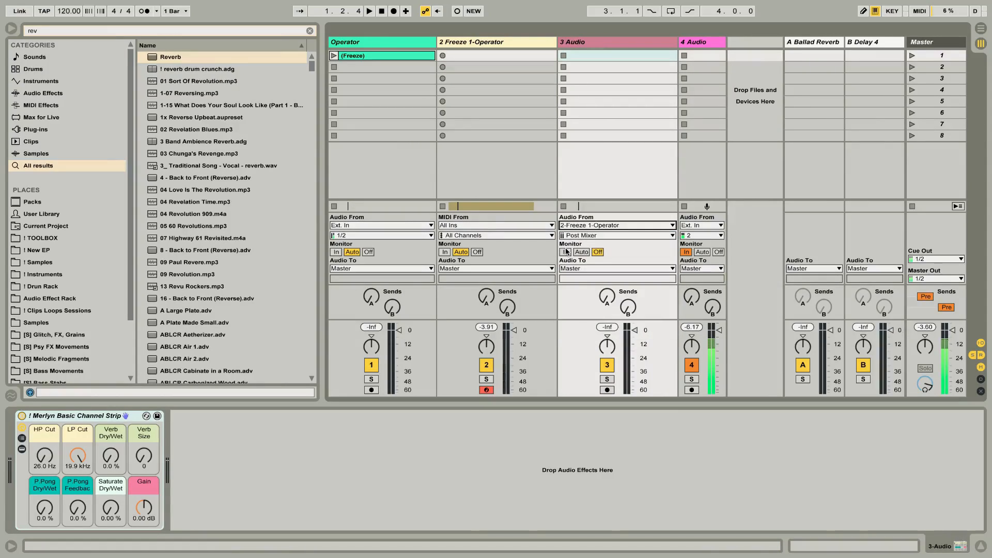
{"action": "left_click", "coordinate": [565, 252]}
{"action": "left_click", "coordinate": [567, 235]}
{"action": "left_click", "coordinate": [595, 254]}
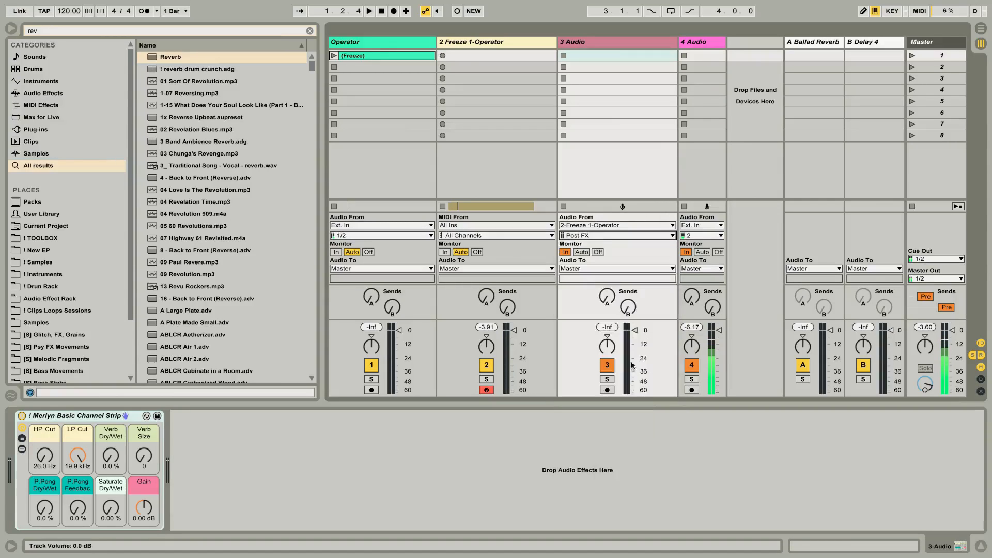
{"action": "left_click", "coordinate": [607, 366]}
{"action": "left_click", "coordinate": [607, 389]}
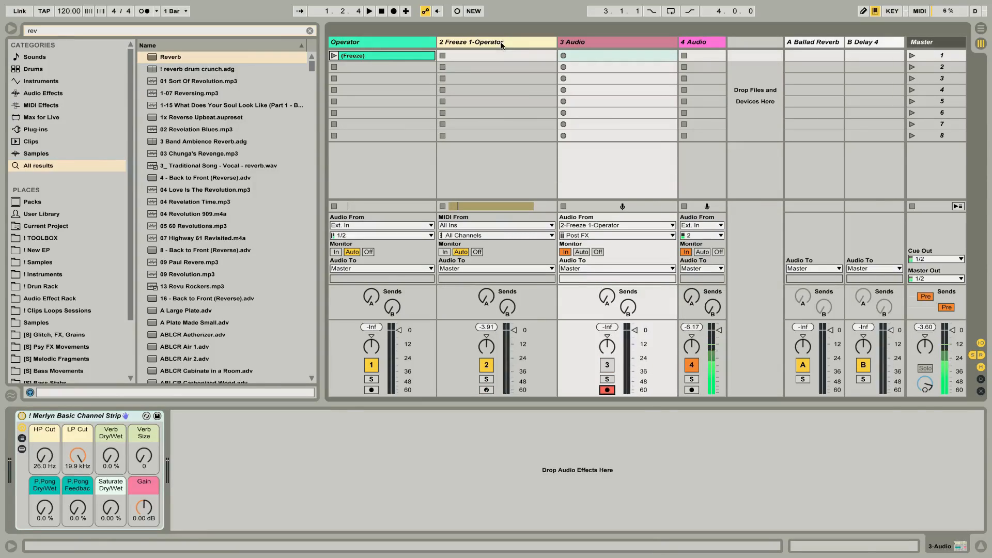
Record a first take into 3 Audio's first slot and set the Sampler's pitch envelope peak to -100 % and attack to 20.0 s.
{"action": "left_click", "coordinate": [498, 42]}
{"action": "scroll", "coordinate": [206, 425], "scroll_direction": "left", "scroll_amount": 15}
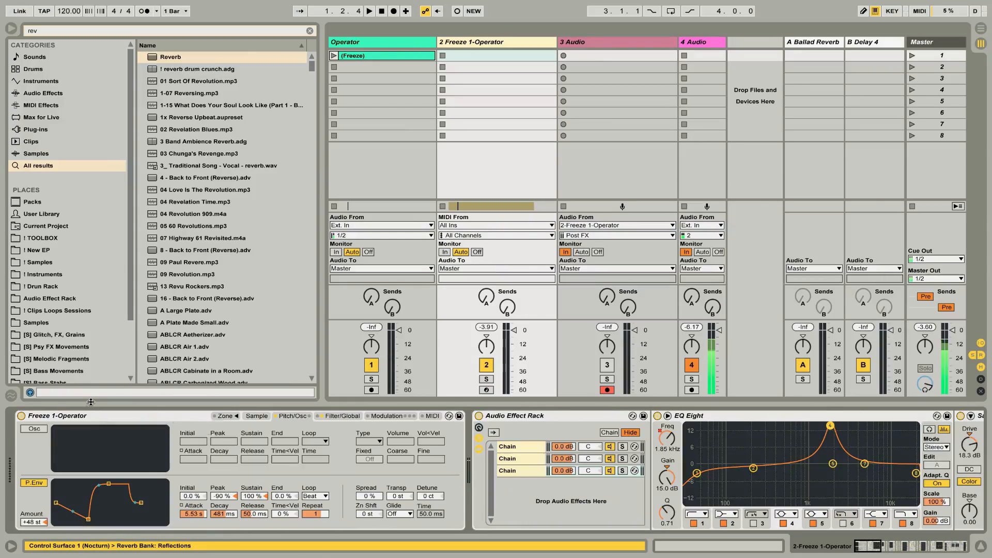
{"action": "left_click", "coordinate": [98, 416]}
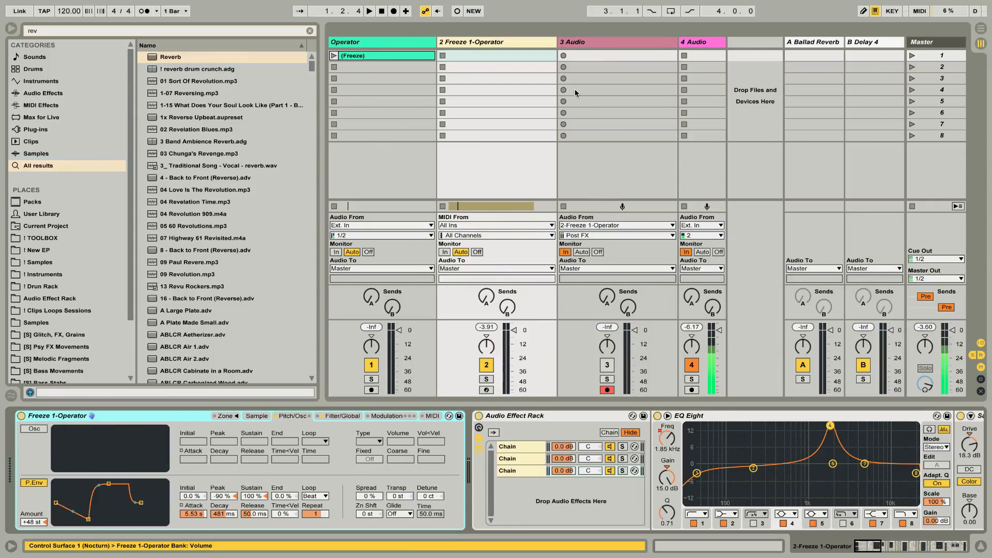
{"action": "left_click", "coordinate": [563, 55]}
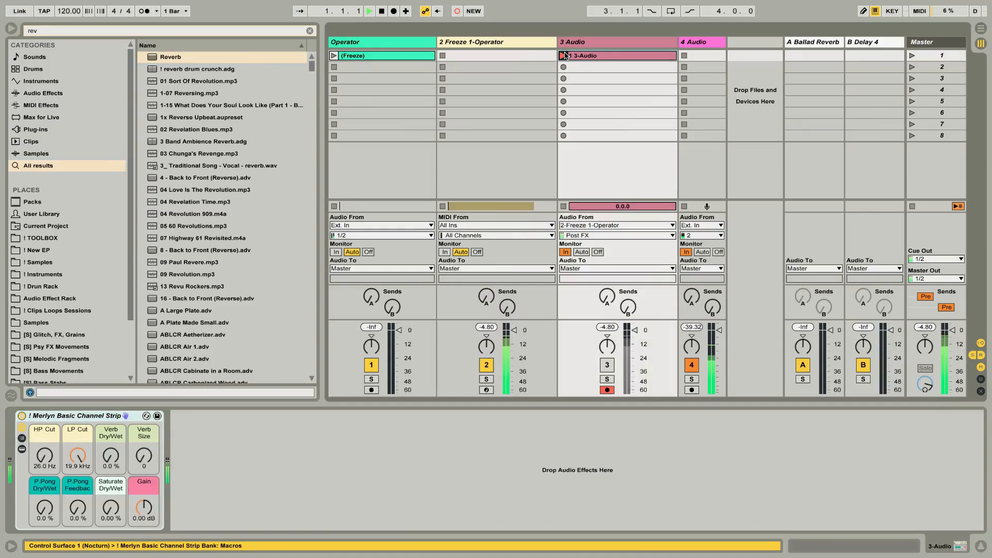
{"action": "left_click", "coordinate": [523, 41]}
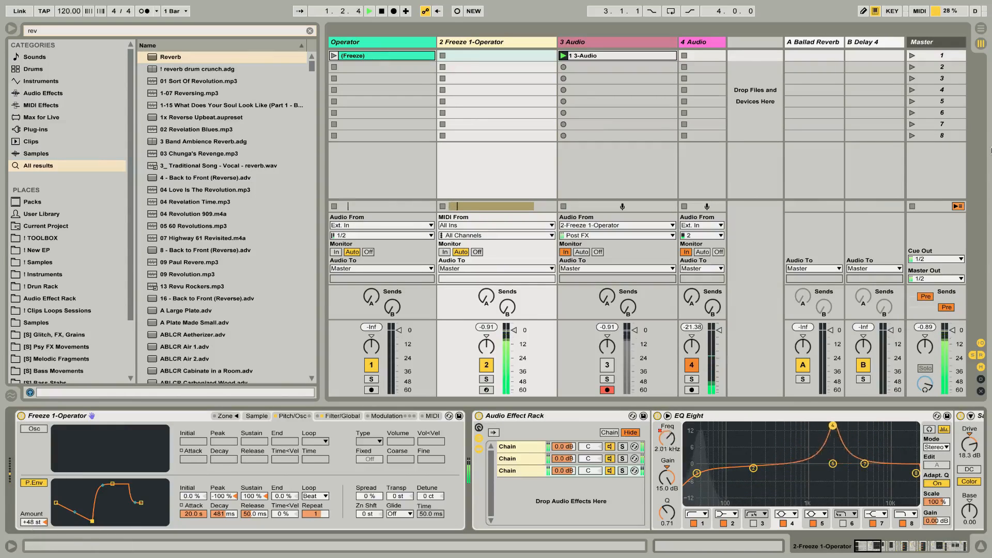
Record a second take into 3 Audio's second slot, setting the pitch envelope to initial -100 %, peak -39 %, sustain -29 %, attack 145 ms and decay 859 ms.
{"action": "left_click", "coordinate": [564, 67]}
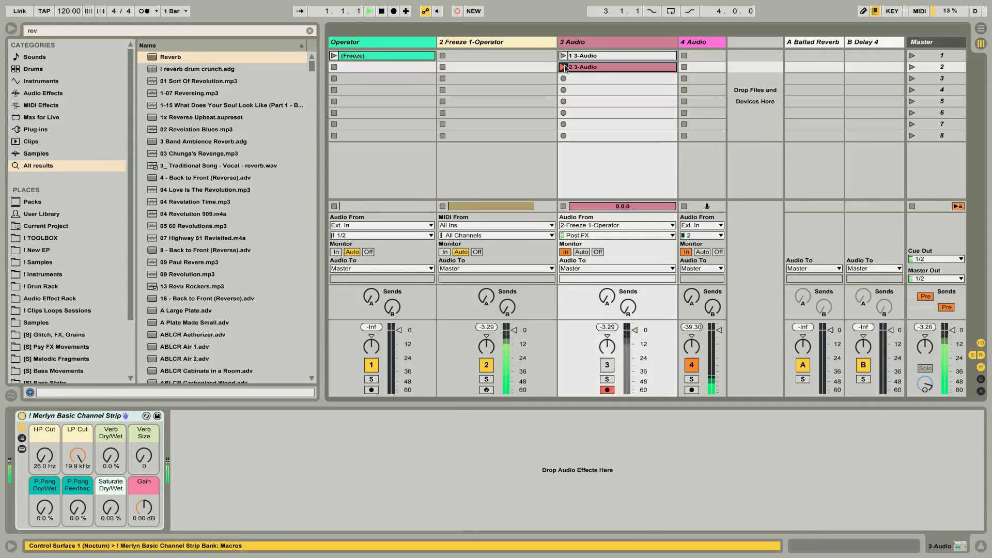
{"action": "left_click", "coordinate": [531, 40]}
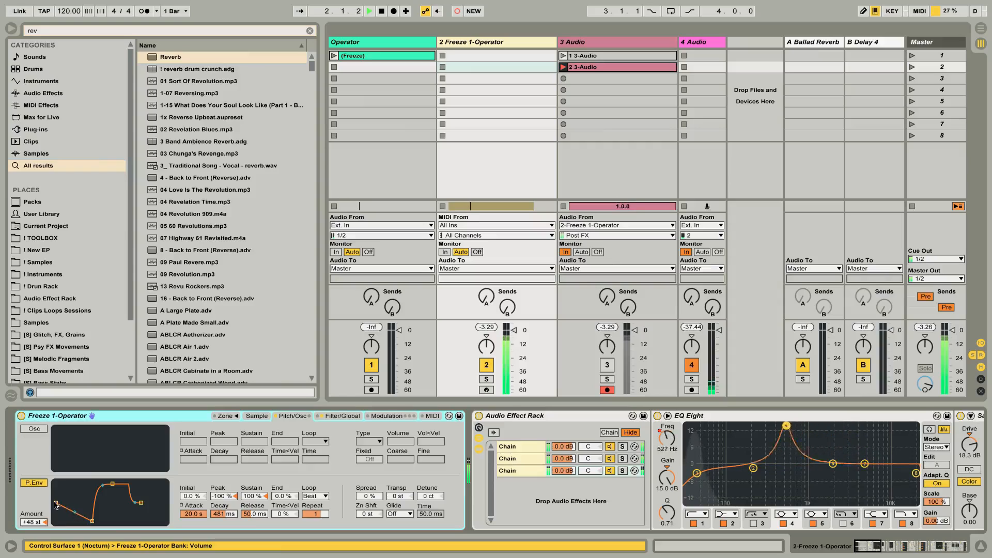
{"action": "left_click_drag", "start_coordinate": [56, 504], "coordinate": [57, 525]}
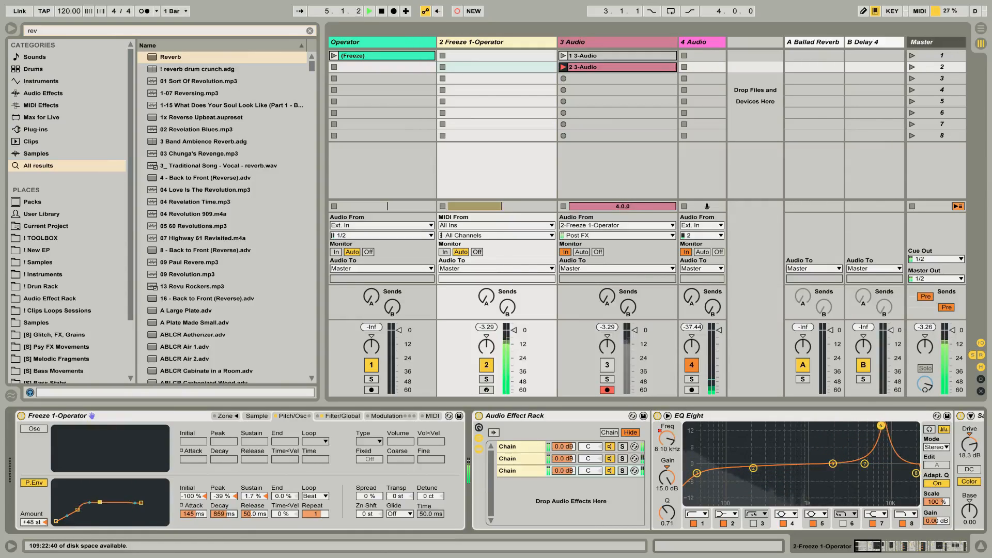
{"action": "key", "text": "space"}
{"action": "key", "text": "space"}
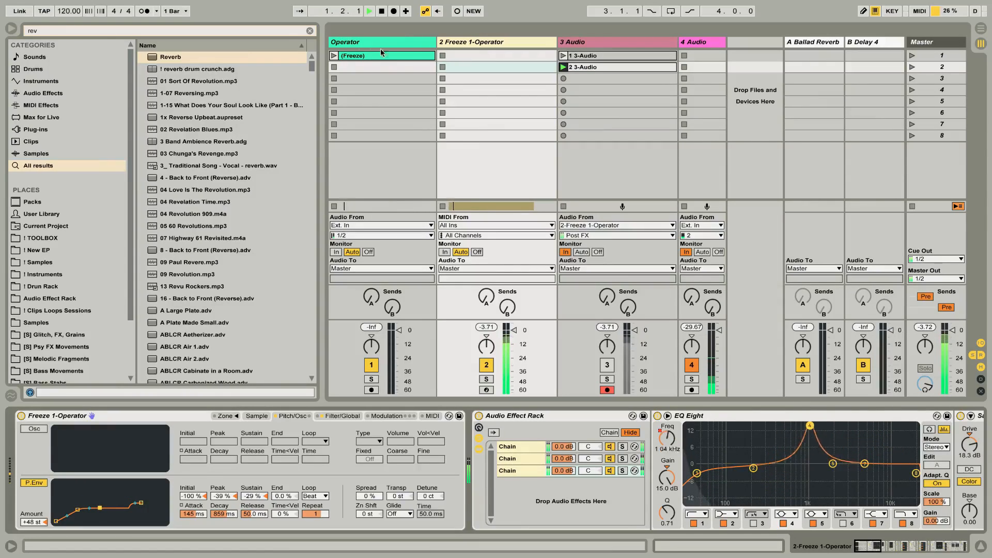
Audition the frozen clip on the Operator track, stop it, and return to the 2 Freeze 1-Operator devices.
{"action": "left_click", "coordinate": [334, 55]}
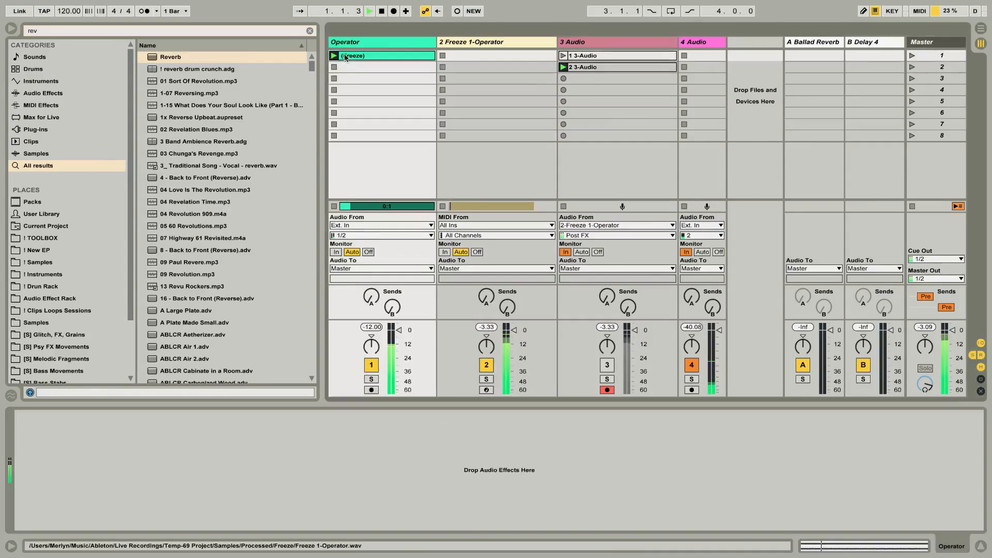
{"action": "left_click", "coordinate": [188, 481]}
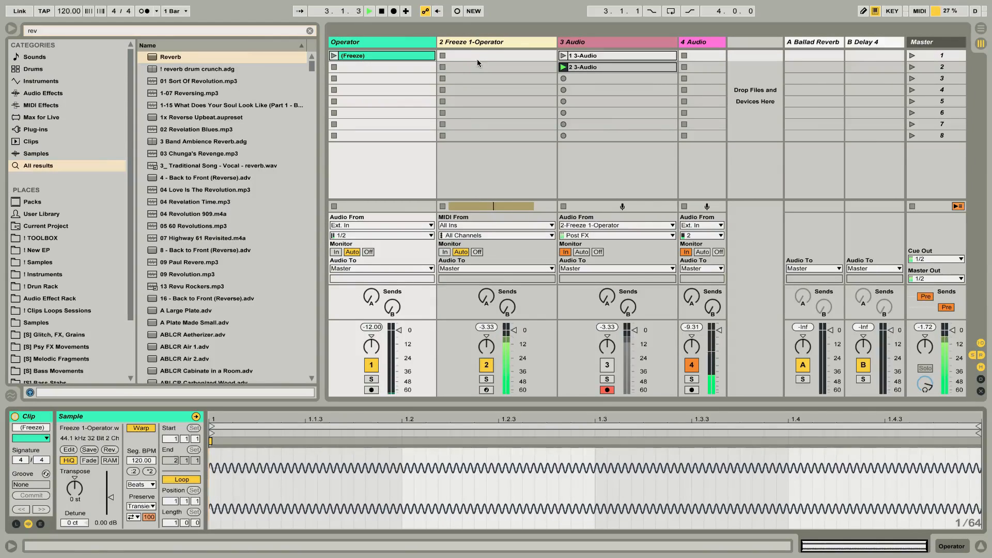
{"action": "left_click", "coordinate": [475, 45]}
{"action": "double_click", "coordinate": [480, 45]}
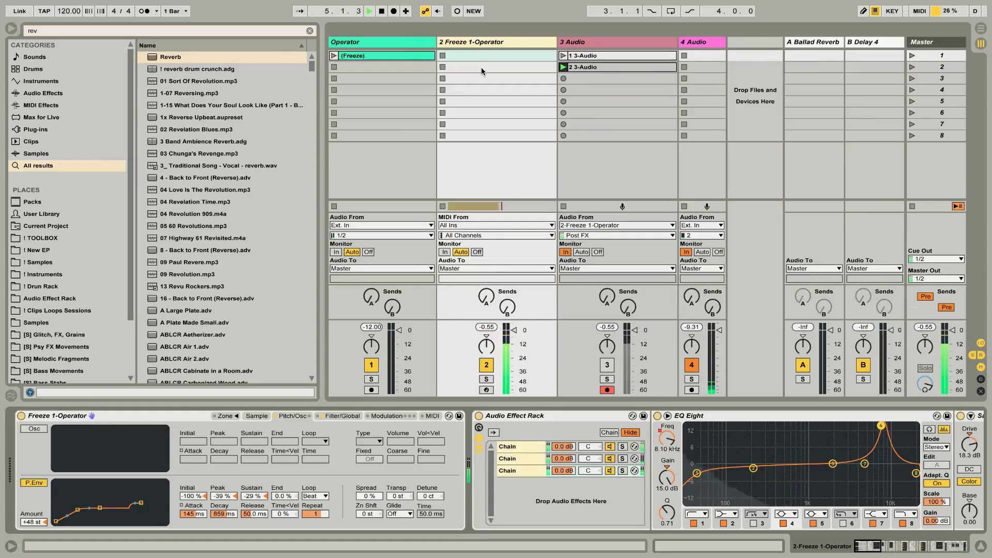
Bring the 2 Freeze 1-Operator clip from the arrangement into the track's first session slot and launch it.
{"action": "key", "text": "Tab"}
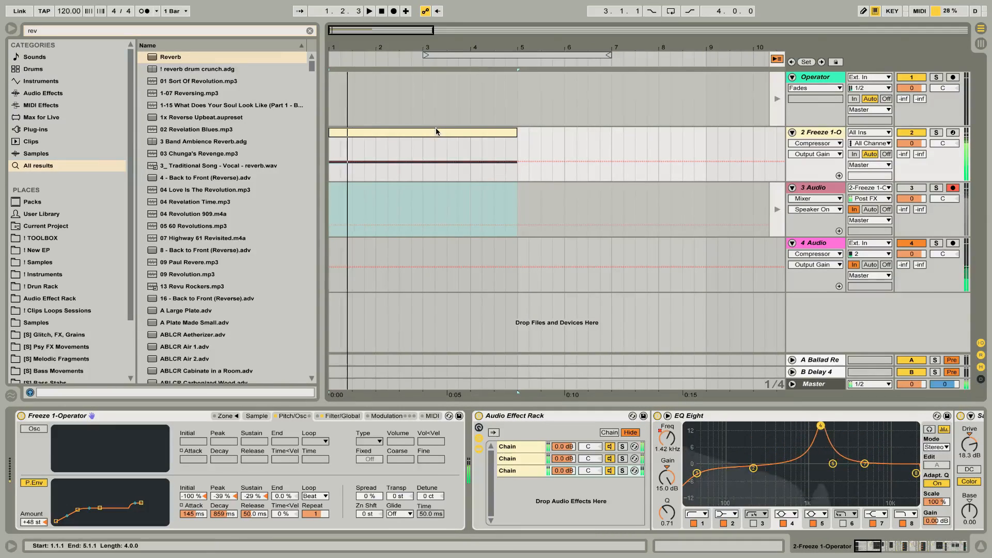
{"action": "key", "text": "Tab"}
{"action": "left_click", "coordinate": [440, 54]}
{"action": "left_click", "coordinate": [441, 54]}
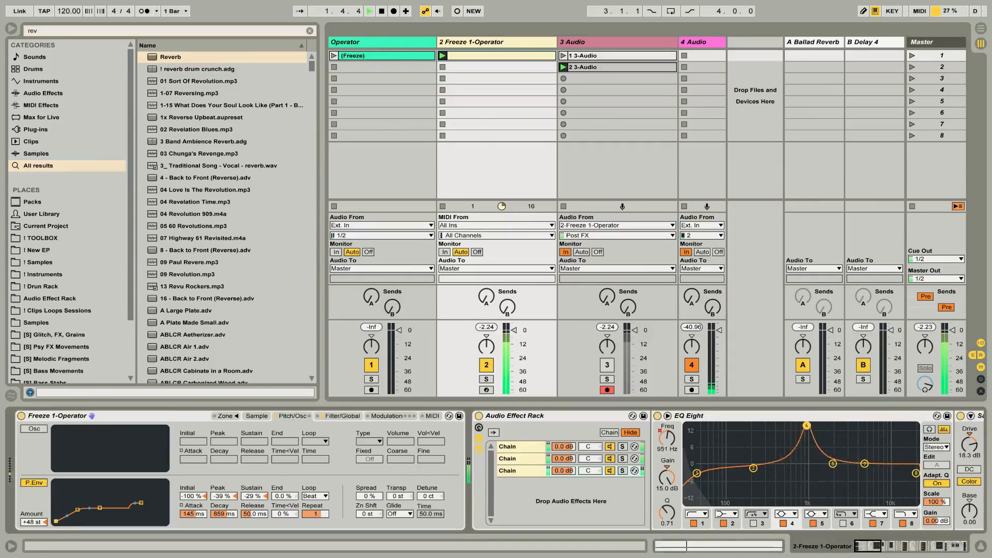
Set the Sampler's pitch envelope initial level to 100 % and start recording a third take in 3 Audio's third slot.
{"action": "left_click_drag", "start_coordinate": [56, 522], "coordinate": [56, 484]}
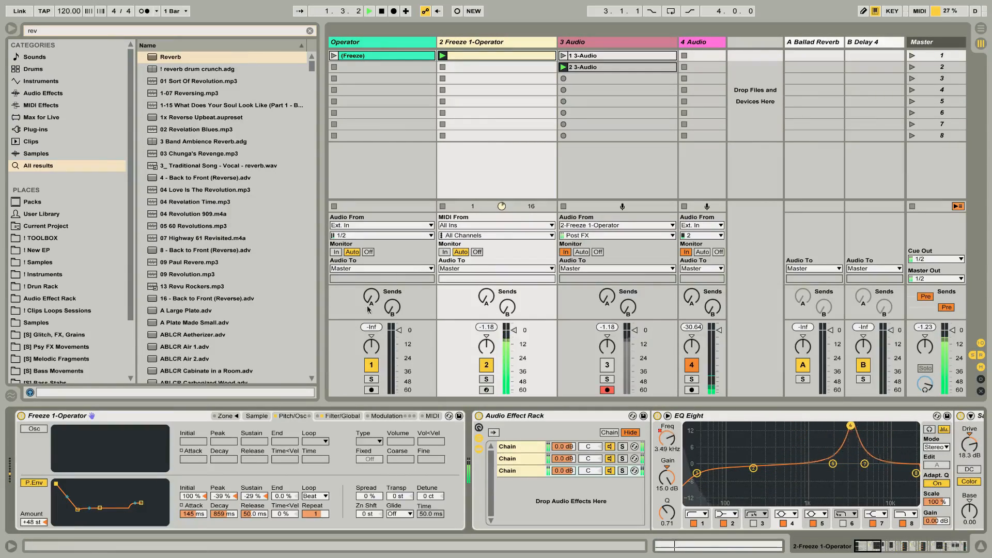
{"action": "left_click", "coordinate": [565, 78]}
{"action": "left_click", "coordinate": [522, 42]}
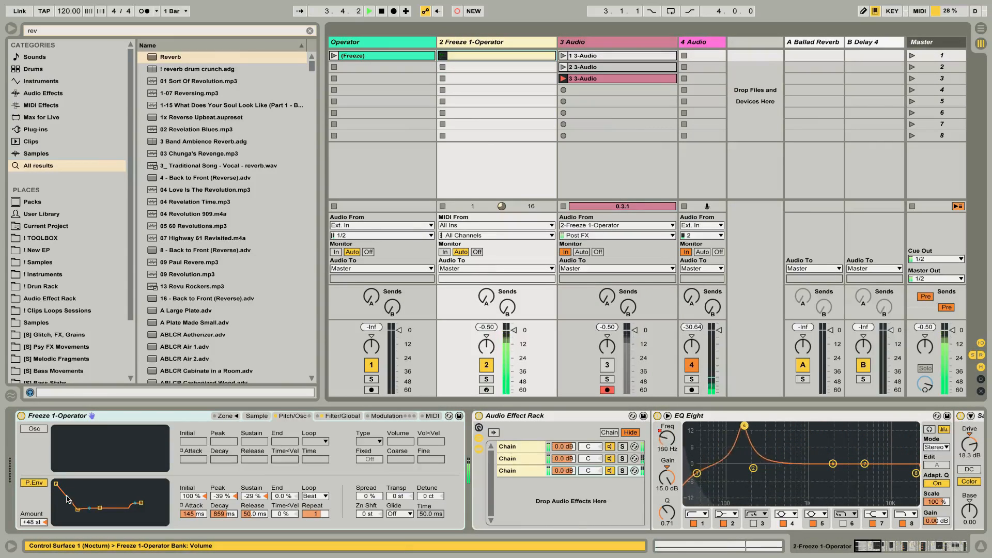
Set the pitch envelope's attack, decay and release slopes to 100 %, and enable the Sampler's sine modulation oscillator at -22 dB.
{"action": "left_click", "coordinate": [181, 506]}
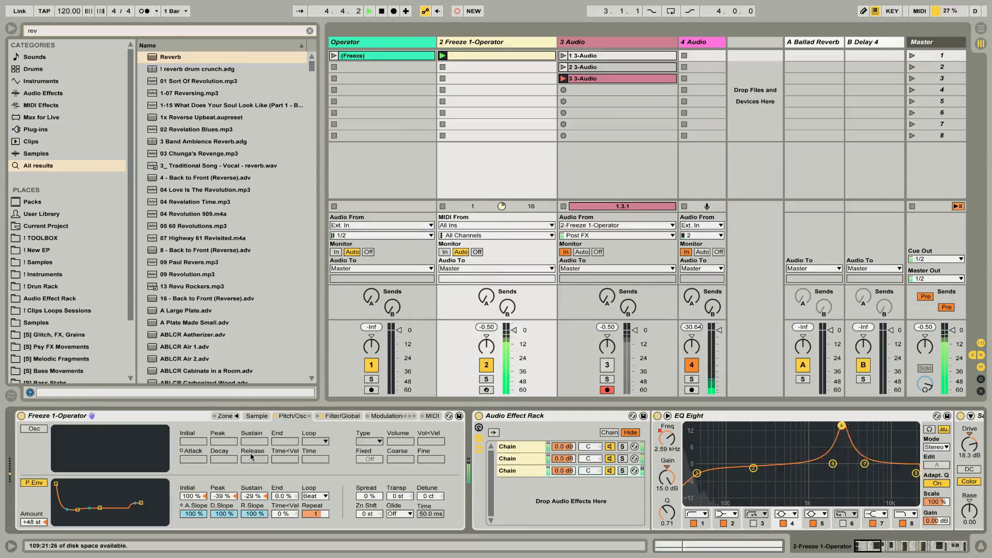
{"action": "left_click", "coordinate": [337, 416]}
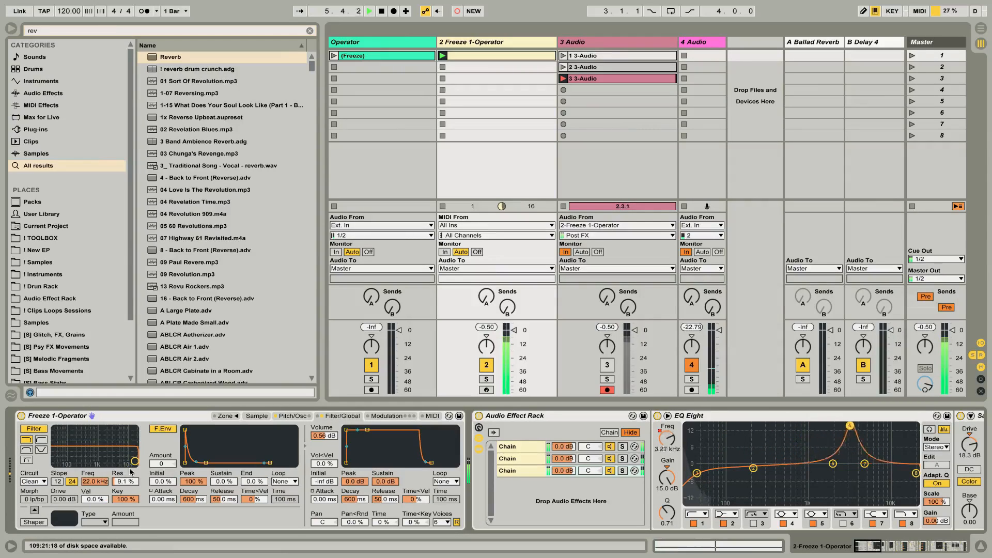
{"action": "left_click", "coordinate": [263, 417]}
{"action": "left_click", "coordinate": [292, 417]}
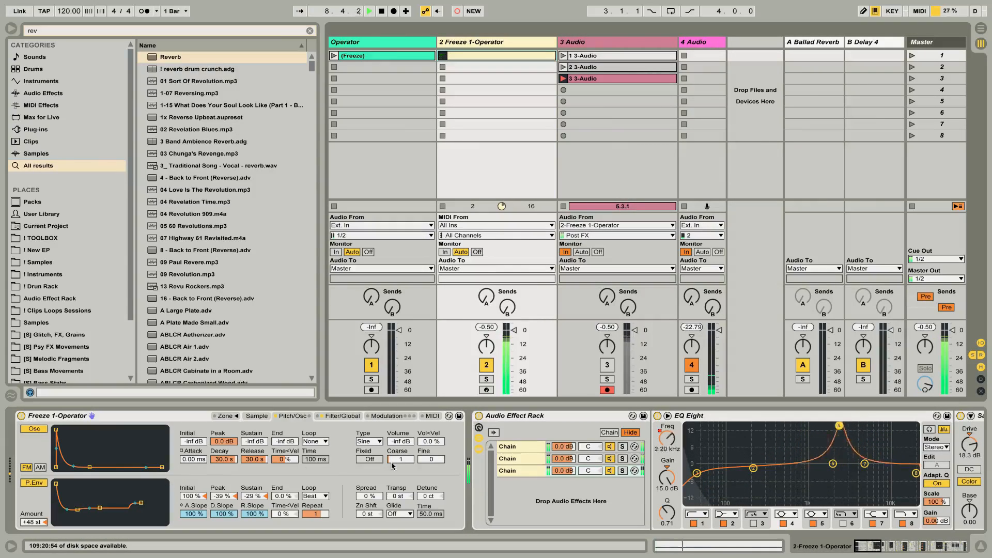
{"action": "mouse_move", "coordinate": [399, 441]}
{"action": "left_mouse_down"}
{"action": "mouse_move", "coordinate": [399, 414]}
{"action": "mouse_move", "coordinate": [399, 430]}
{"action": "left_mouse_up"}
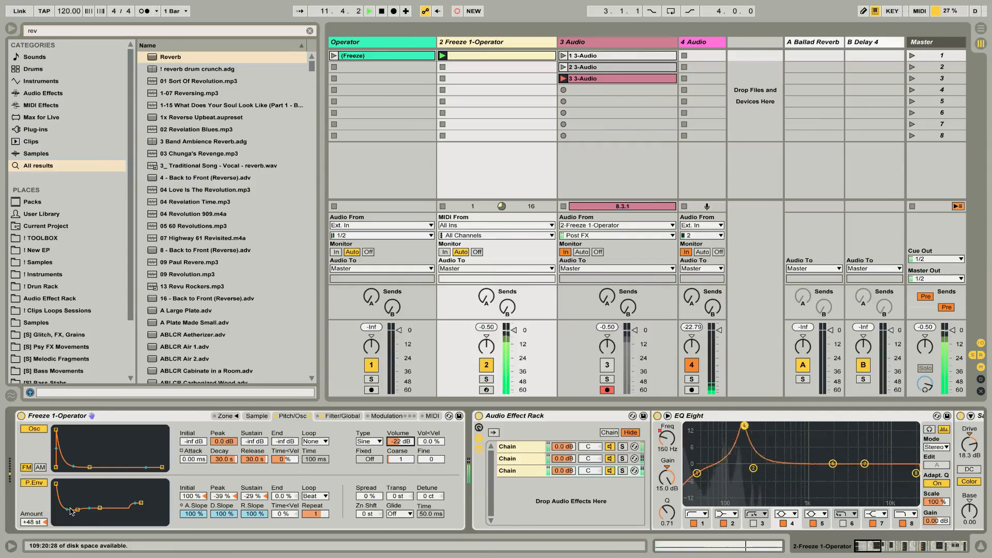
Set the pitch envelope's peak and sustain to -100 %, attack to 32.4 ms, decay to 60.0 s and repeat to 1/6.
{"action": "left_click_drag", "start_coordinate": [75, 512], "coordinate": [73, 521]}
{"action": "left_click_drag", "start_coordinate": [316, 514], "coordinate": [316, 508]}
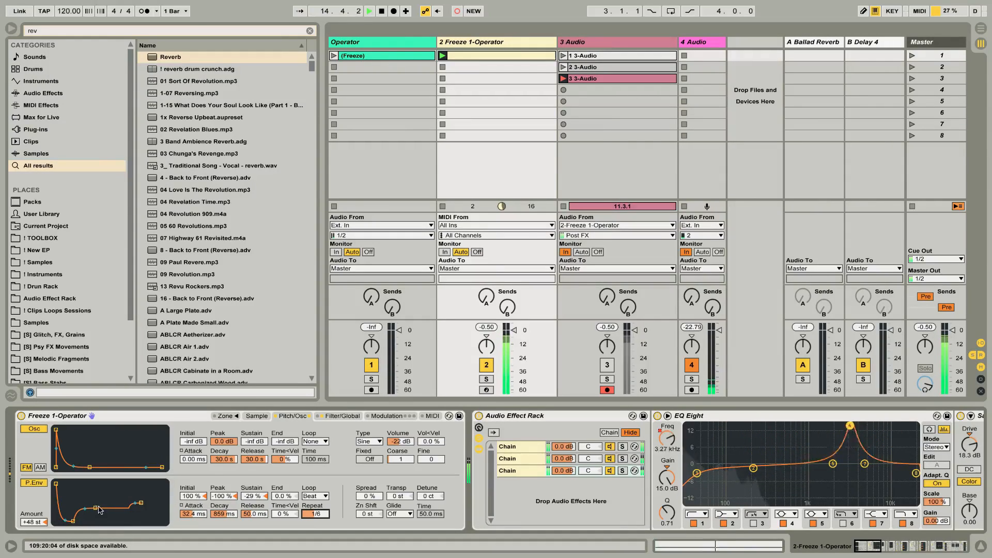
{"action": "left_click_drag", "start_coordinate": [100, 509], "coordinate": [109, 521]}
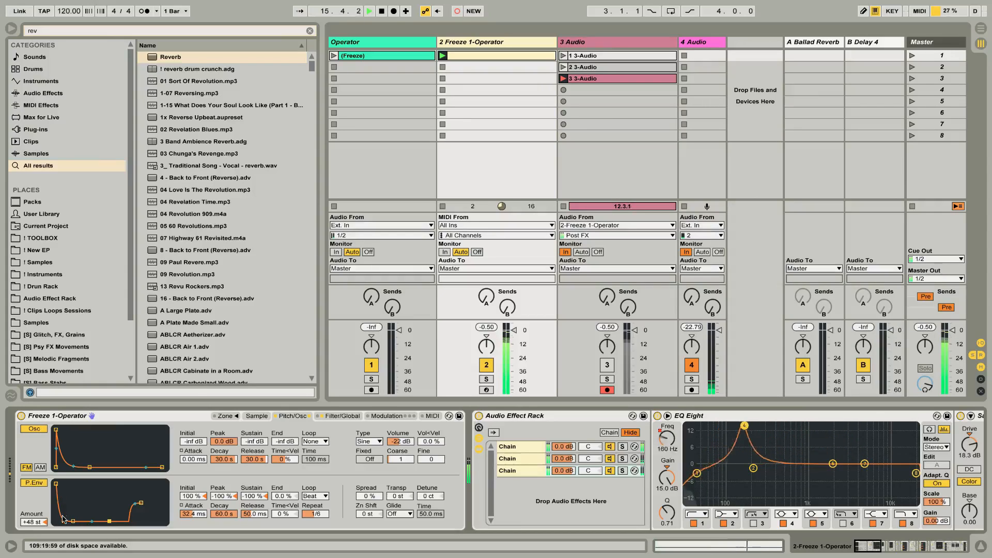
Set the pitch envelope to initial -100 %, peak -22 %, attack 16.1 s and repeat 3, raise the oscillator volume to -10 dB, and stop recording.
{"action": "left_click_drag", "start_coordinate": [37, 522], "coordinate": [36, 526]}
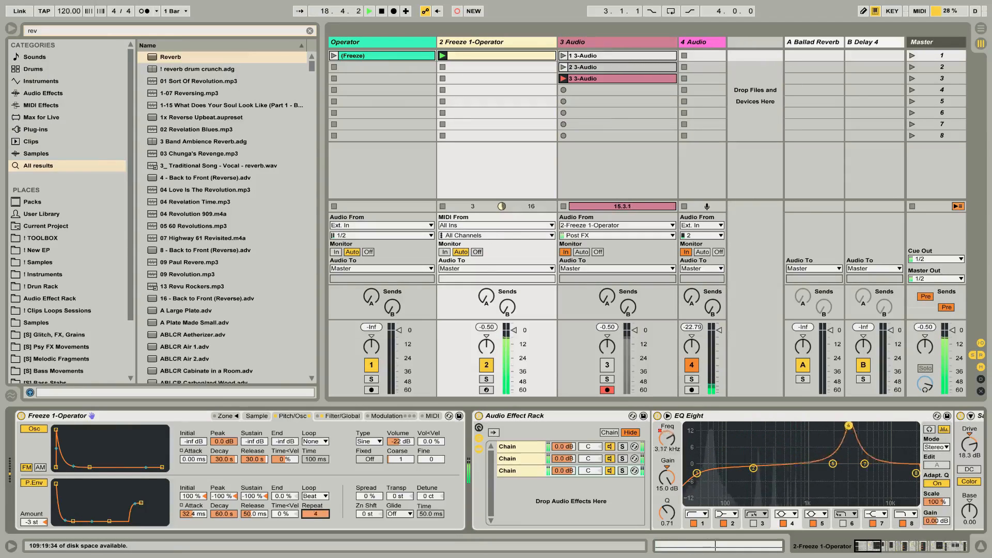
{"action": "left_click_drag", "start_coordinate": [73, 521], "coordinate": [28, 511]}
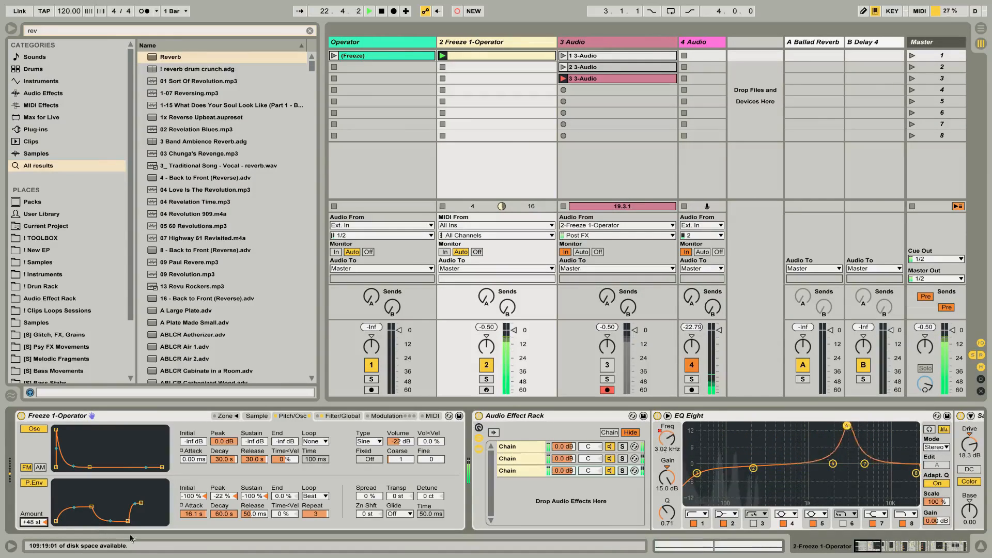
{"action": "mouse_move", "coordinate": [401, 441]}
{"action": "left_mouse_down"}
{"action": "mouse_move", "coordinate": [401, 463]}
{"action": "mouse_move", "coordinate": [401, 441]}
{"action": "left_mouse_up"}
{"action": "key", "text": "space"}
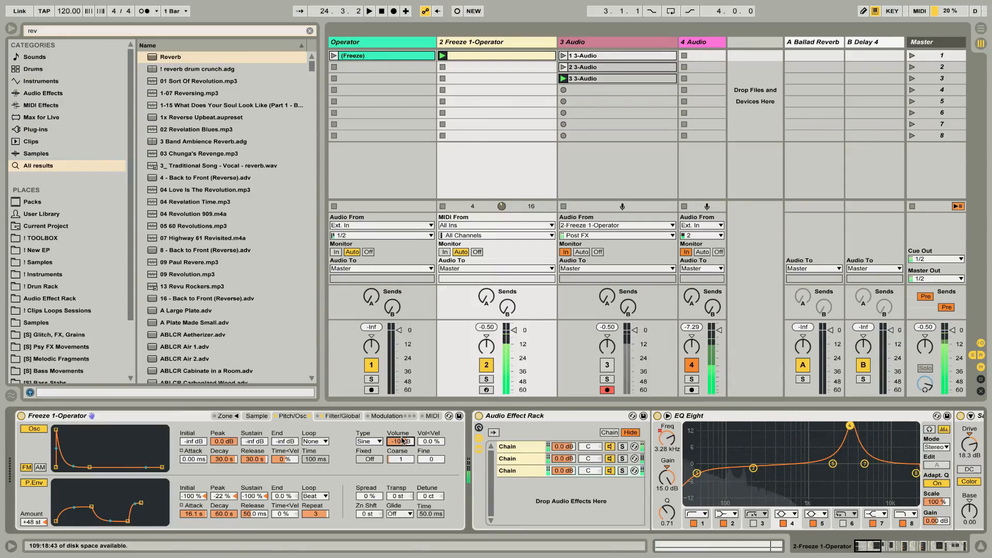
Open the third recorded clip, mute the 2 Freeze 1-Operator track, and set 3 Audio's monitoring to Auto.
{"action": "left_click", "coordinate": [660, 77]}
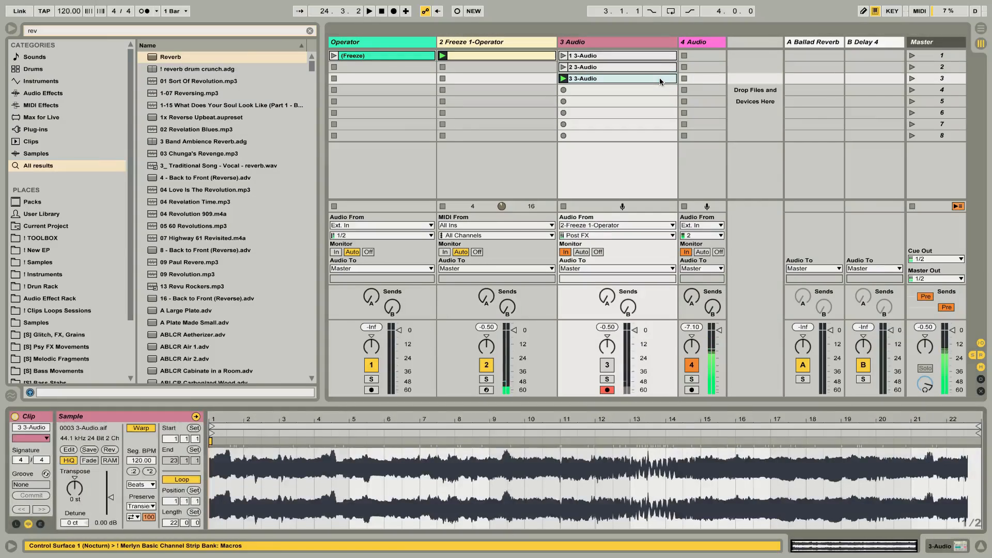
{"action": "left_click", "coordinate": [613, 381]}
{"action": "left_click", "coordinate": [608, 379]}
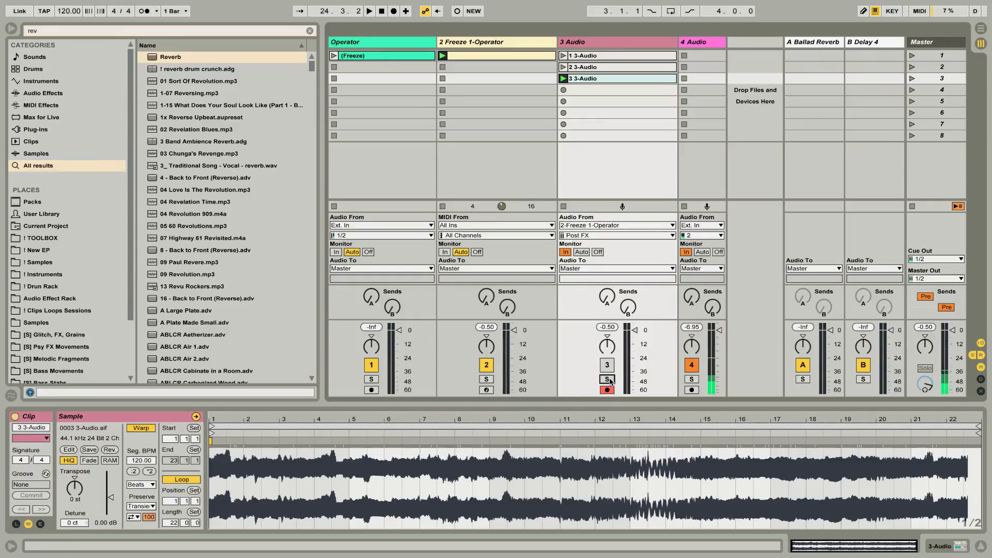
{"action": "left_click", "coordinate": [486, 364]}
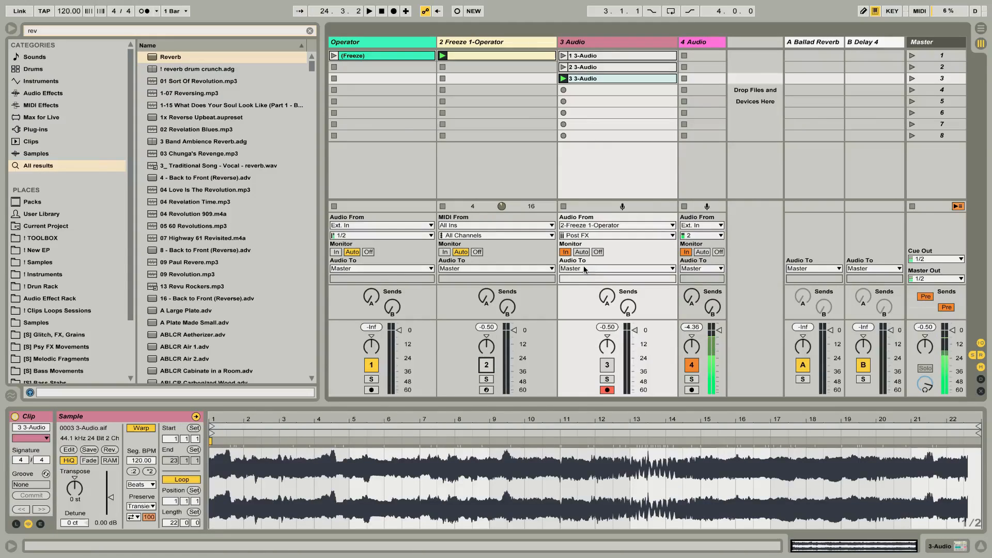
{"action": "left_click", "coordinate": [581, 252]}
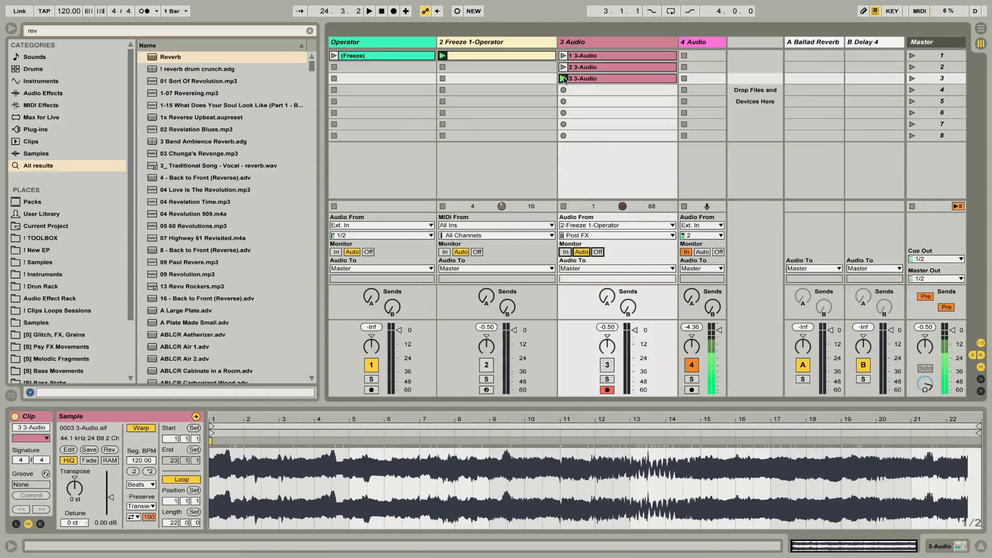
Launch the third take, unmute 3 Audio, audition the clip from about bar 9 and bar 12, and stop playback.
{"action": "left_click", "coordinate": [563, 79]}
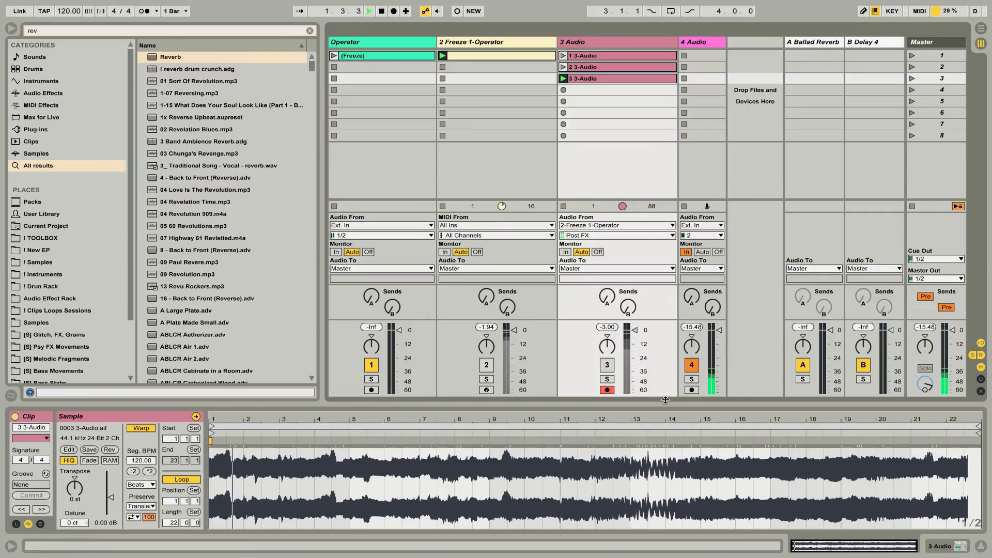
{"action": "left_click", "coordinate": [610, 368]}
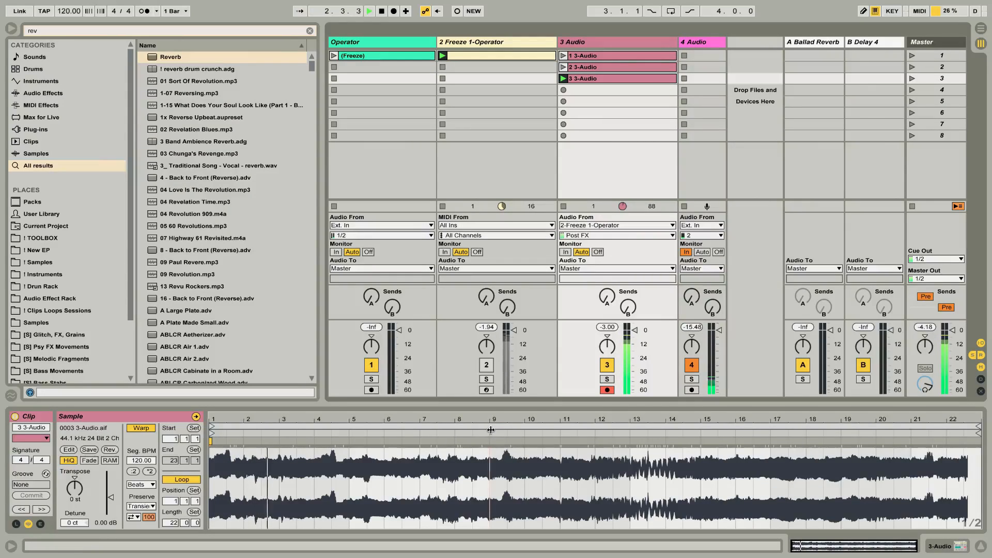
{"action": "key", "text": "space"}
{"action": "key", "text": "space"}
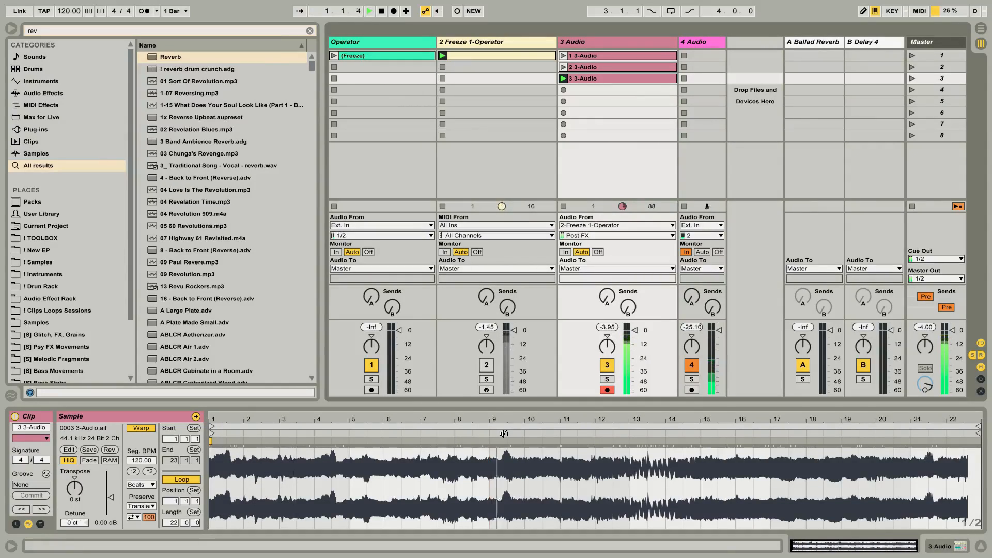
{"action": "key", "text": "space"}
{"action": "left_click", "coordinate": [585, 450]}
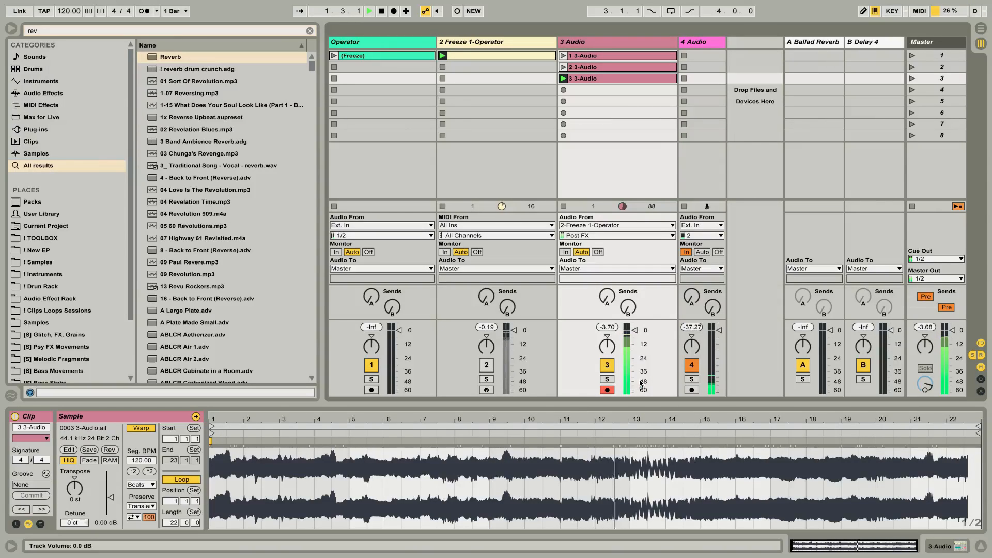
{"action": "key", "text": "space"}
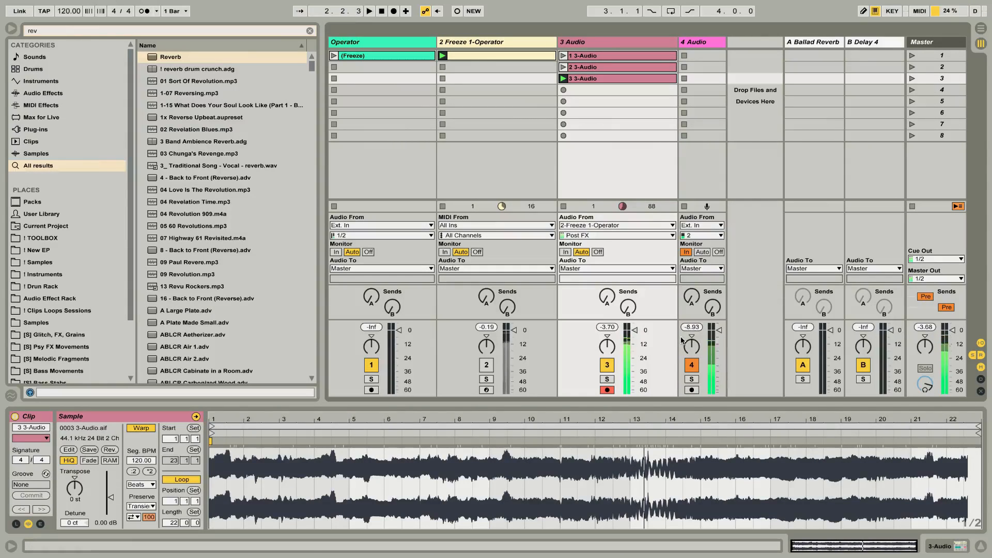
Review the 2 Freeze 1-Operator track's device chain and select its Sampler.
{"action": "left_click", "coordinate": [530, 44]}
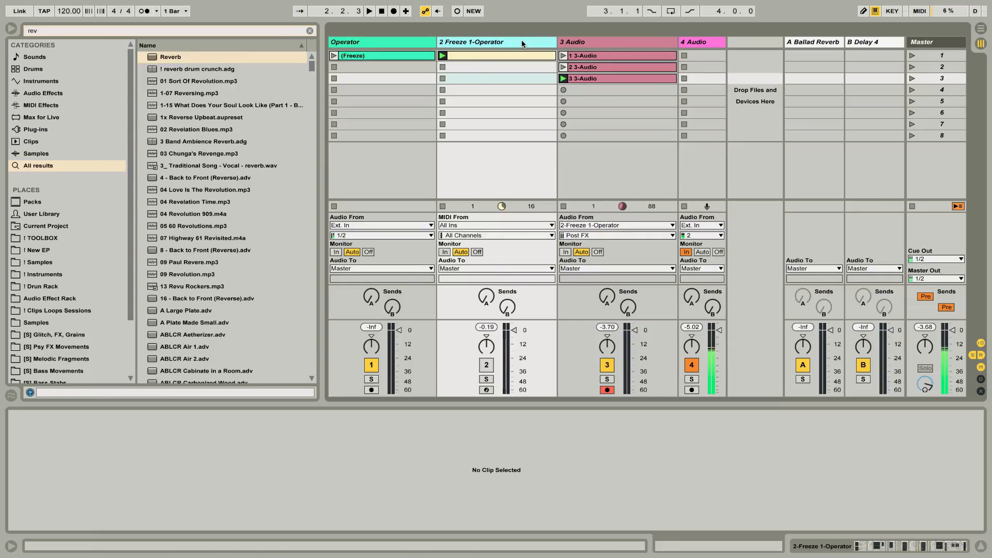
{"action": "left_click", "coordinate": [510, 38]}
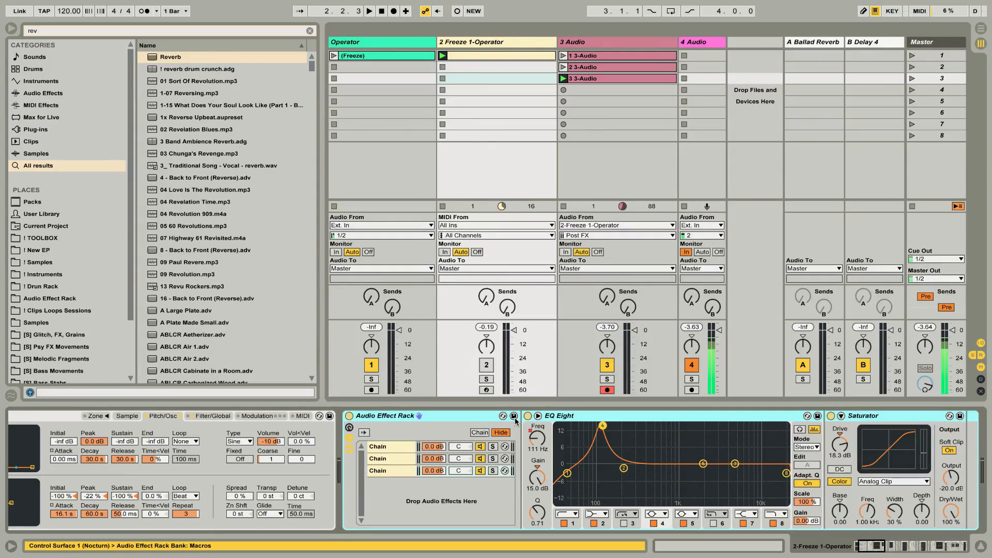
{"action": "scroll", "coordinate": [515, 421], "scroll_direction": "right", "scroll_amount": 3}
{"action": "scroll", "coordinate": [515, 421], "scroll_direction": "left", "scroll_amount": 3}
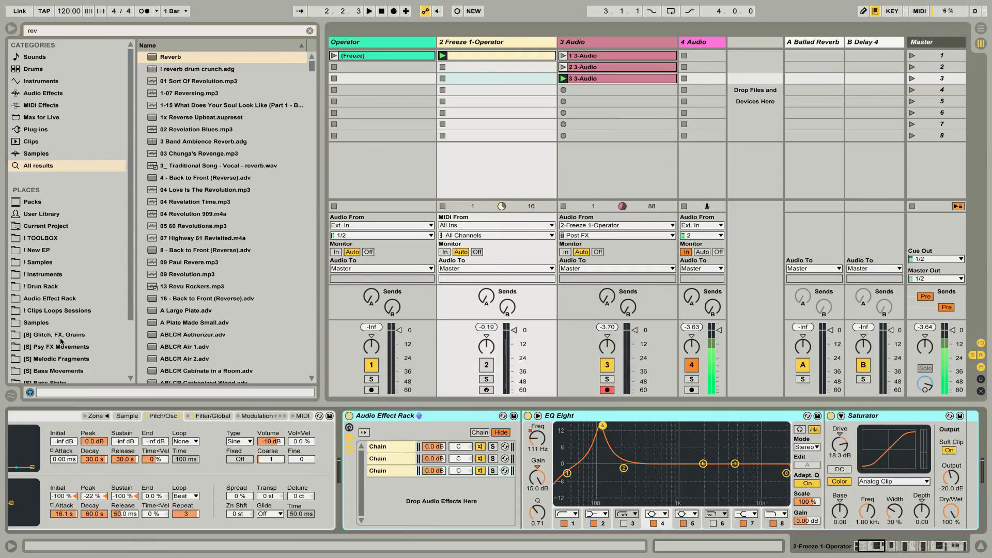
{"action": "left_click", "coordinate": [58, 421]}
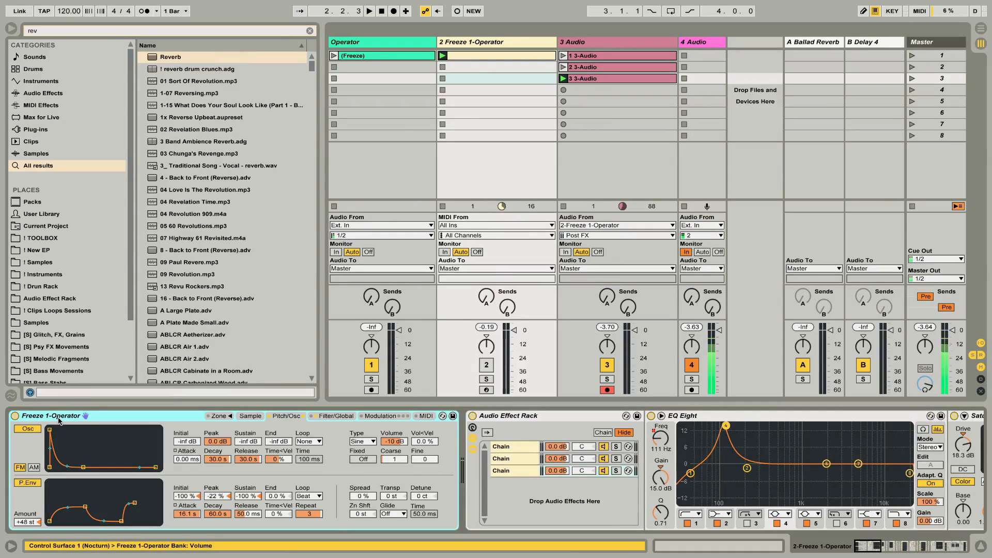